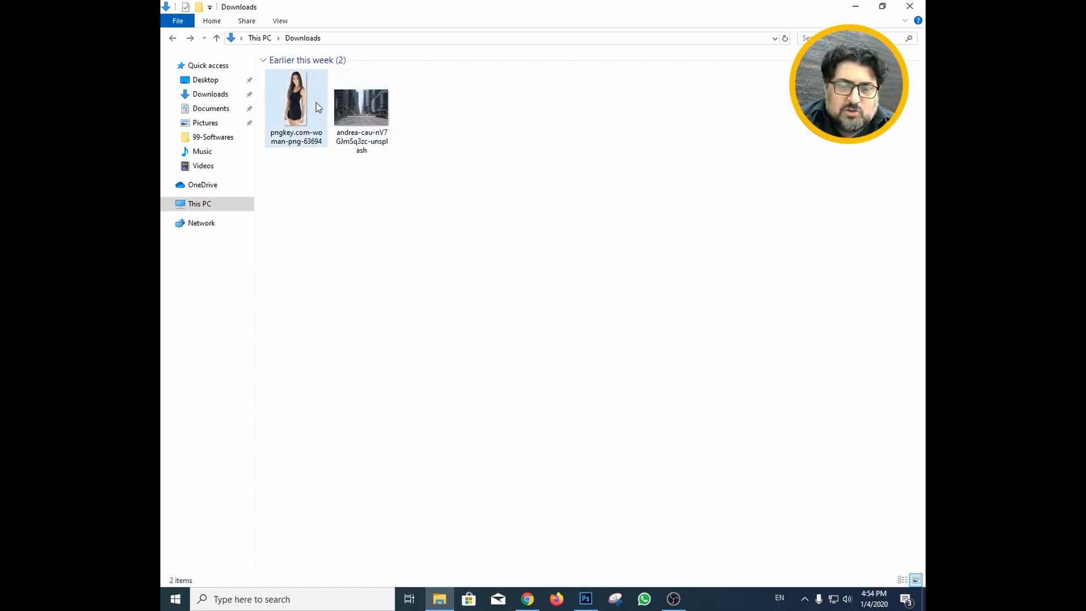
# - View the Unsplash city street photo from the Downloads folder at full size, and close the viewer
pyautogui.click(353, 111)
pyautogui.doubleClick(352, 109)
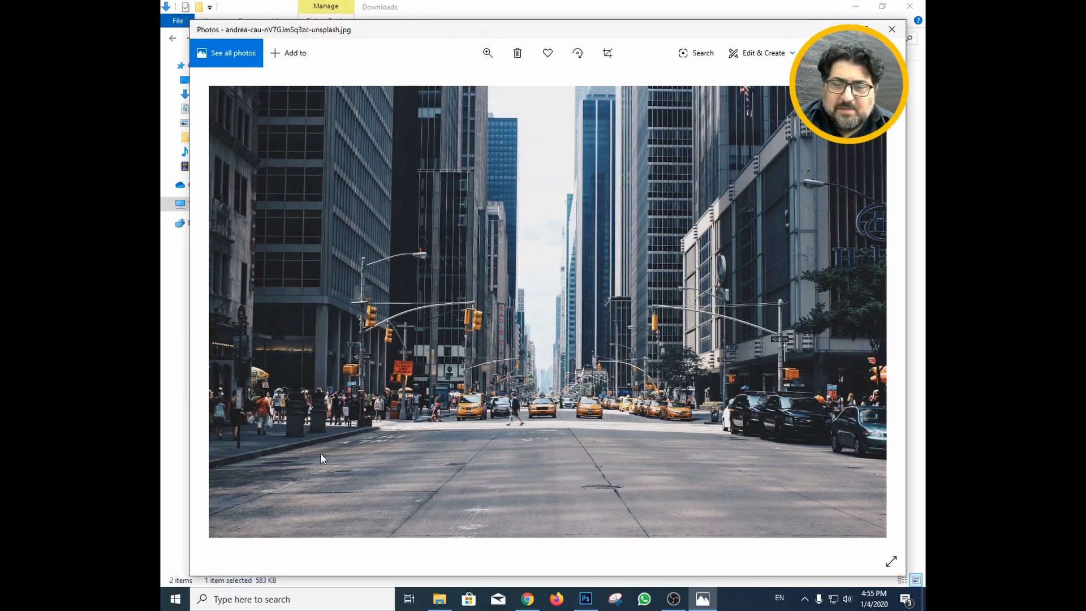
pyautogui.click(892, 29)
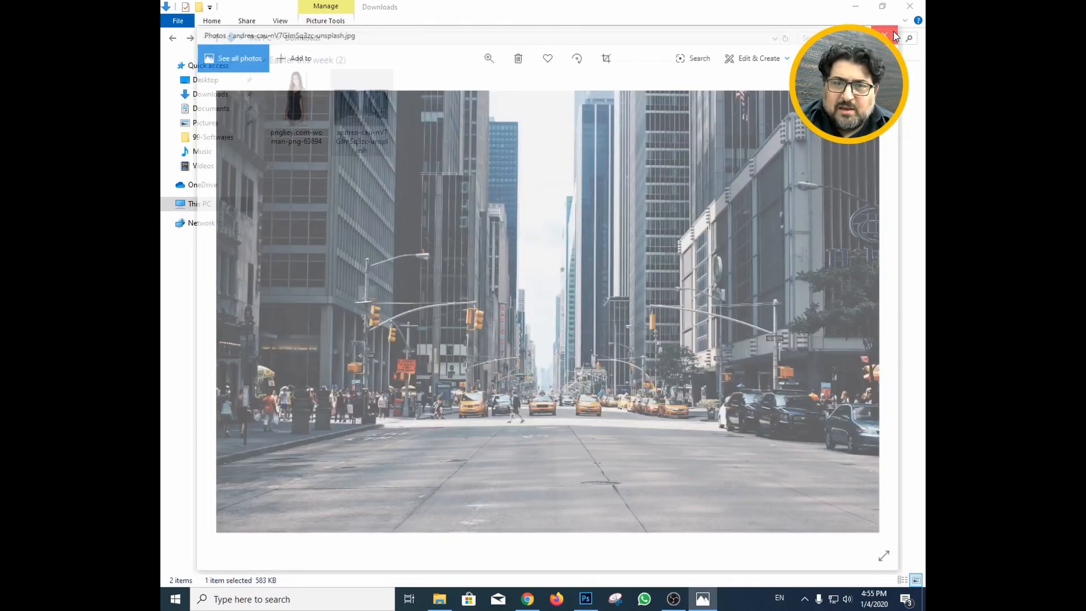
# - Show the files in the Downloads folder with larger thumbnail icons
pyautogui.rightClick(410, 172)
pyautogui.moveTo(442, 183)
pyautogui.click(583, 181)
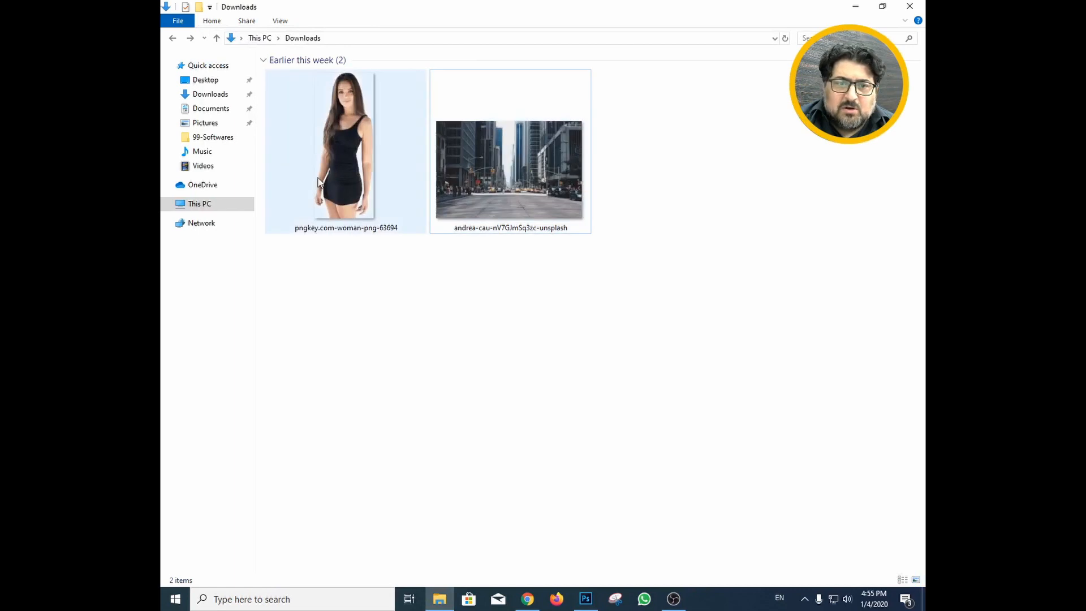
pyautogui.click(340, 174)
pyautogui.click(366, 276)
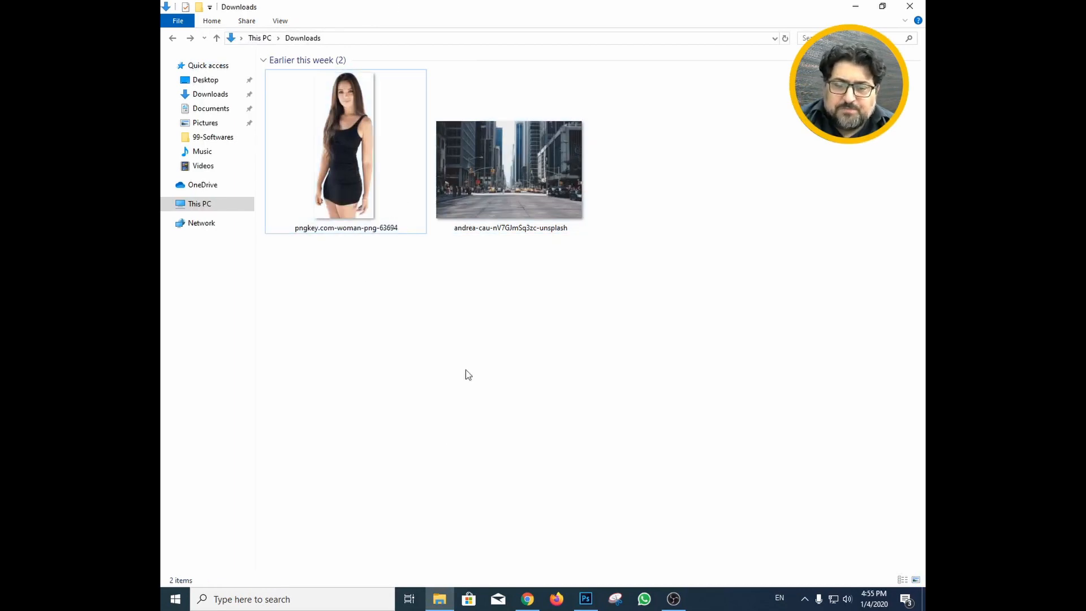
# - Switch to Chrome to view the Unsplash and Pixabay stock image sites, and return to the Downloads folder in File Explorer
pyautogui.click(528, 598)
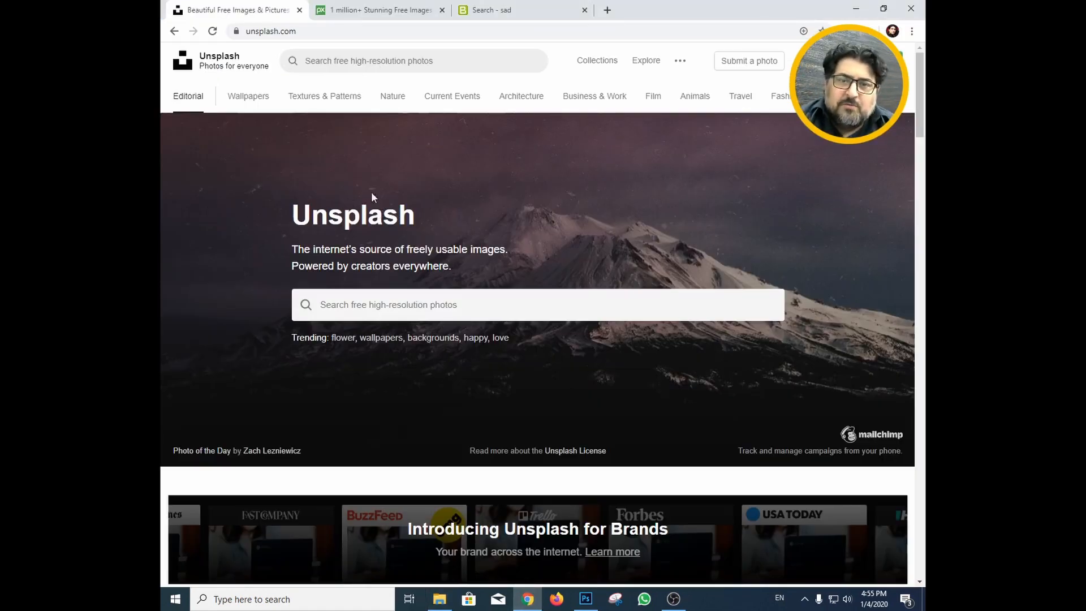
pyautogui.click(380, 13)
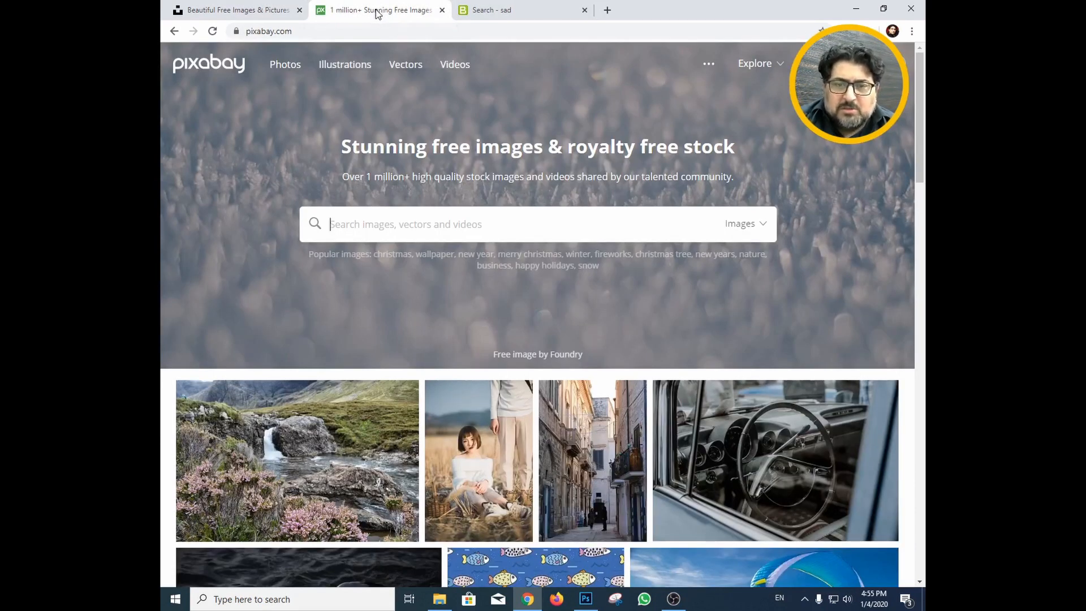
pyautogui.click(227, 10)
pyautogui.click(365, 10)
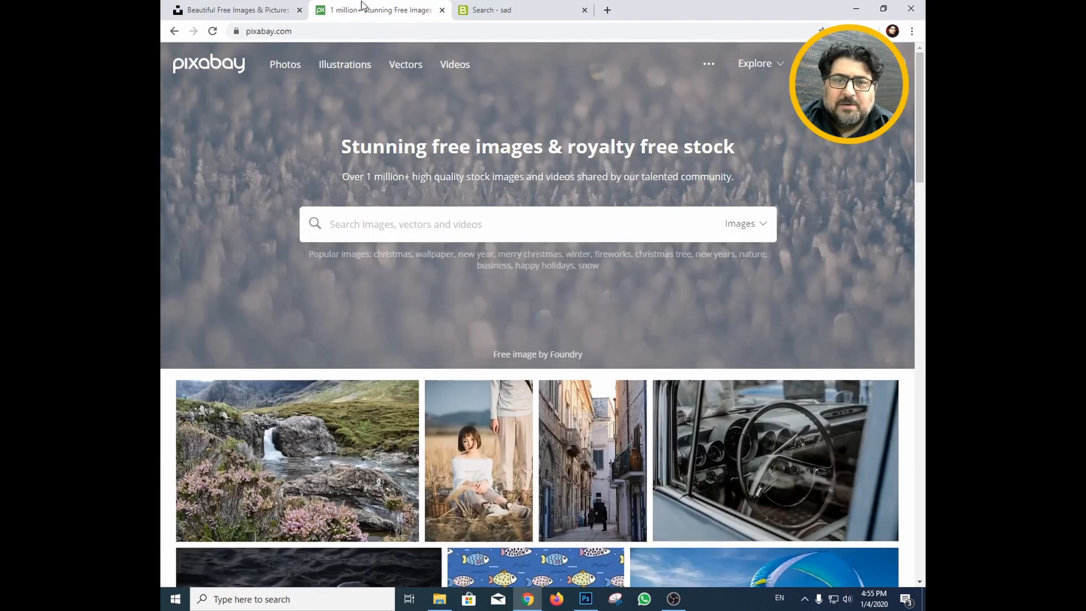
pyautogui.click(440, 600)
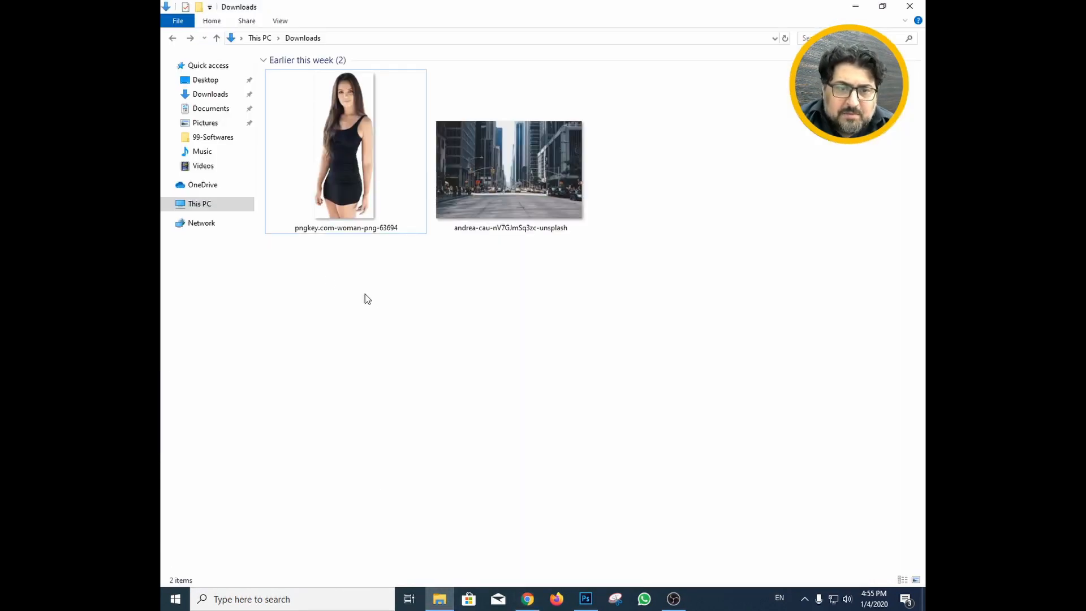
pyautogui.click(304, 232)
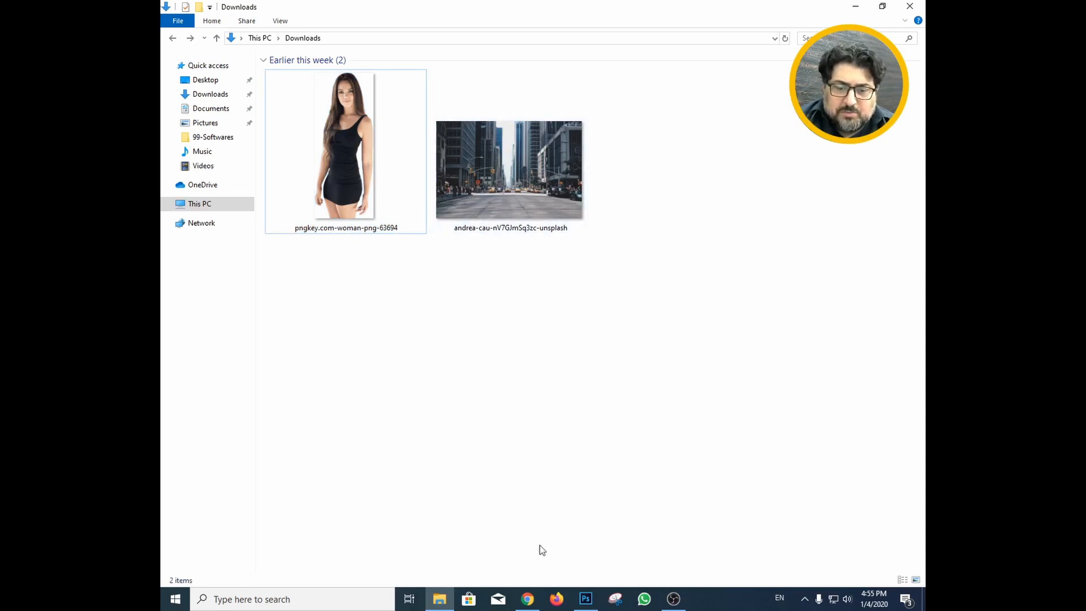
# - Switch to Chrome and bring up the Bensound royalty-free music results for "sad"
pyautogui.click(528, 599)
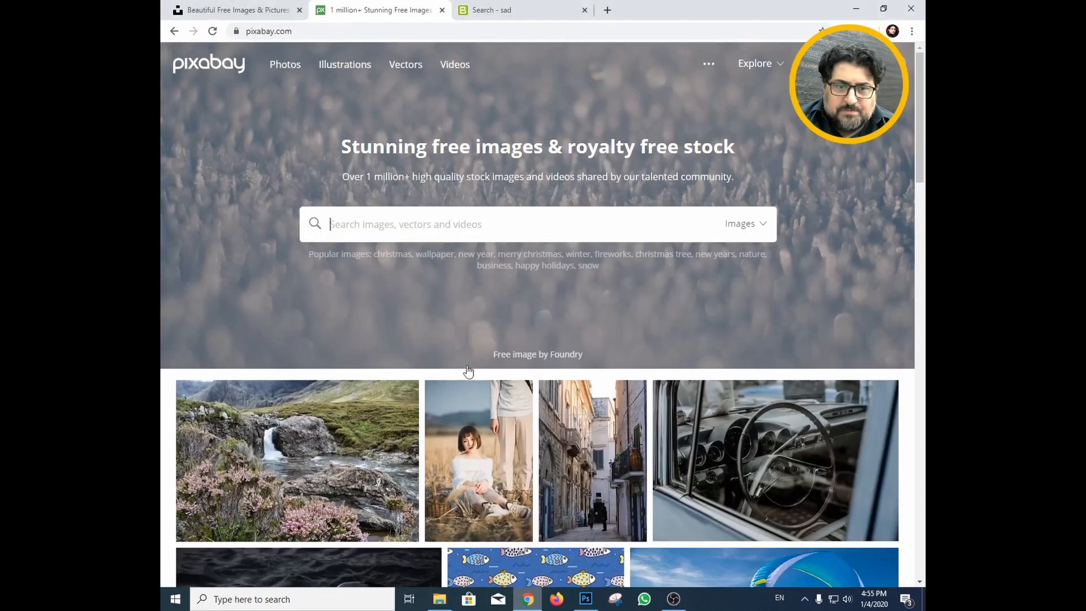
pyautogui.click(283, 9)
pyautogui.click(360, 5)
pyautogui.click(505, 8)
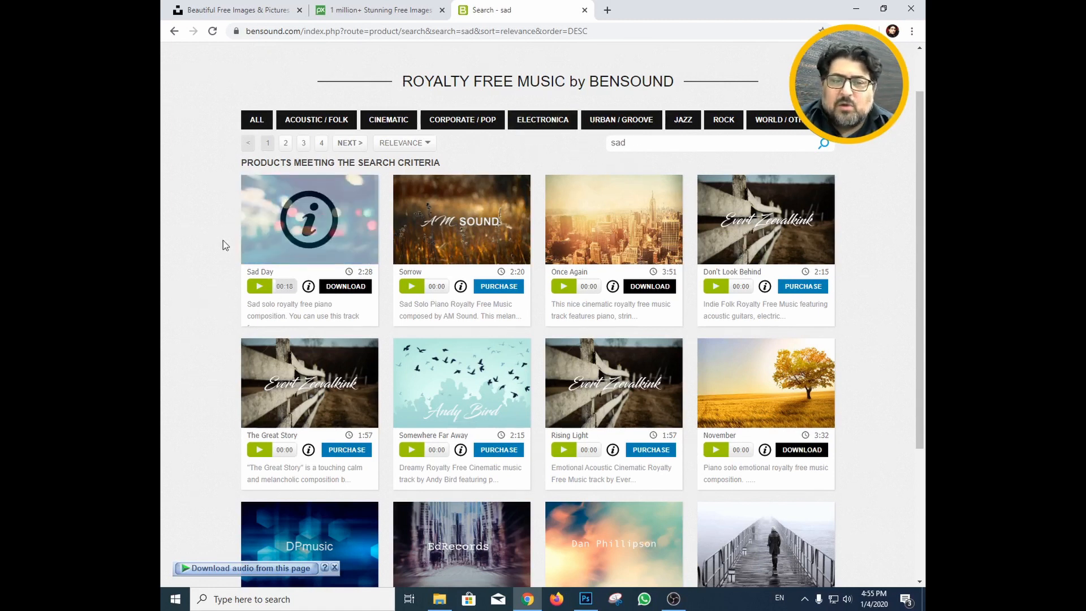
# - Preview the Sad Day and Once Again tracks briefly, pausing each one
pyautogui.click(260, 289)
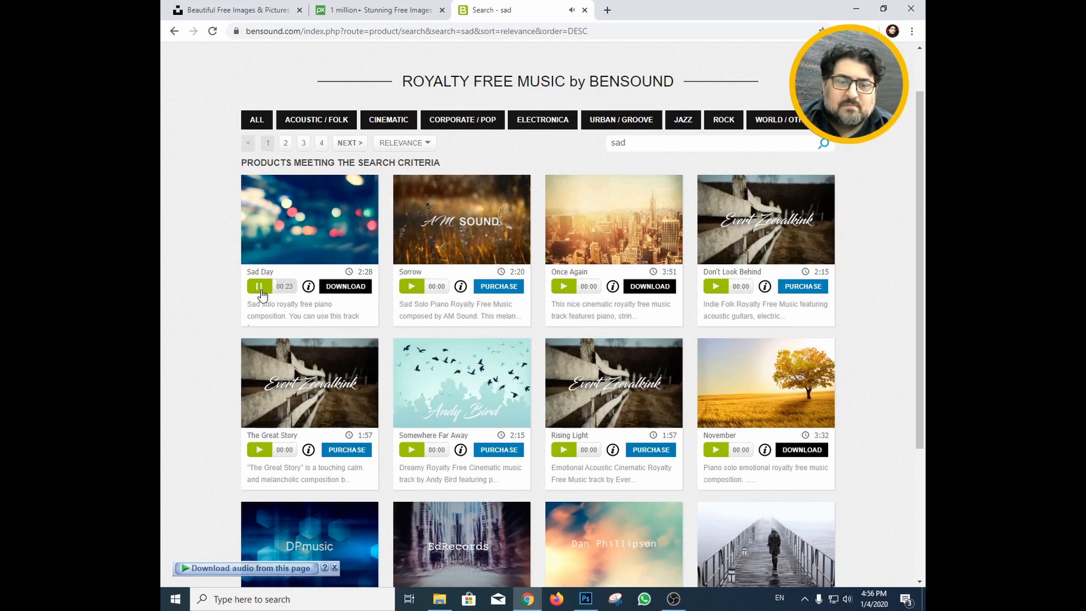
pyautogui.click(261, 289)
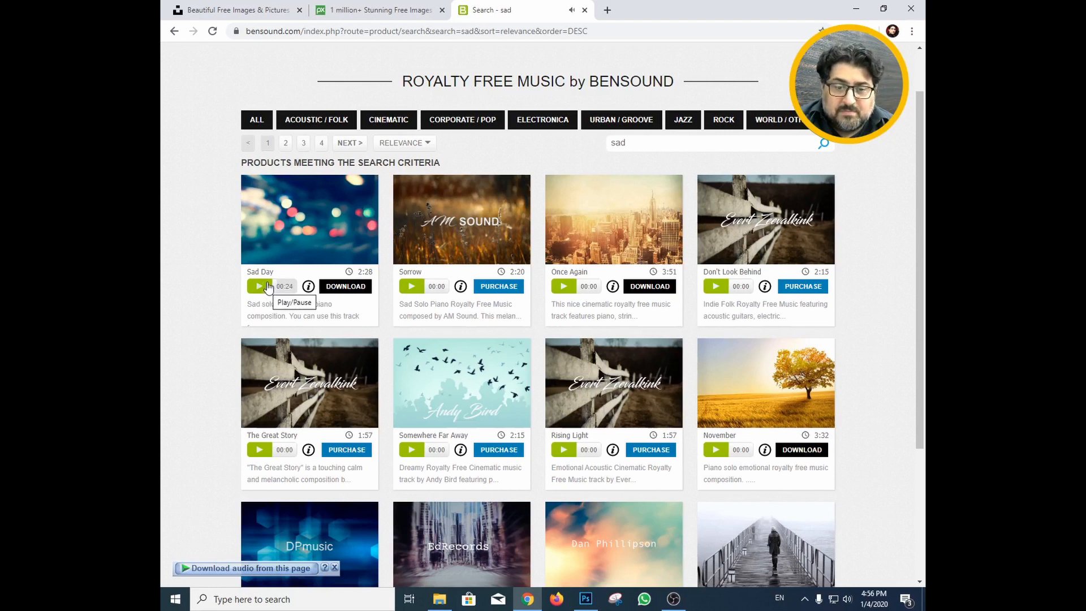
pyautogui.click(564, 286)
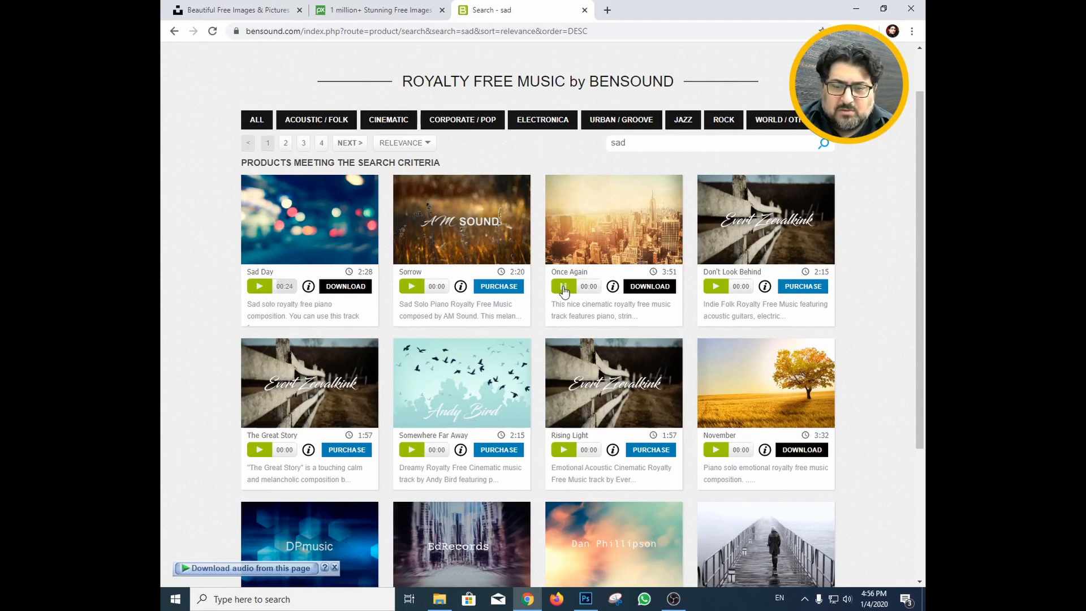
pyautogui.click(564, 287)
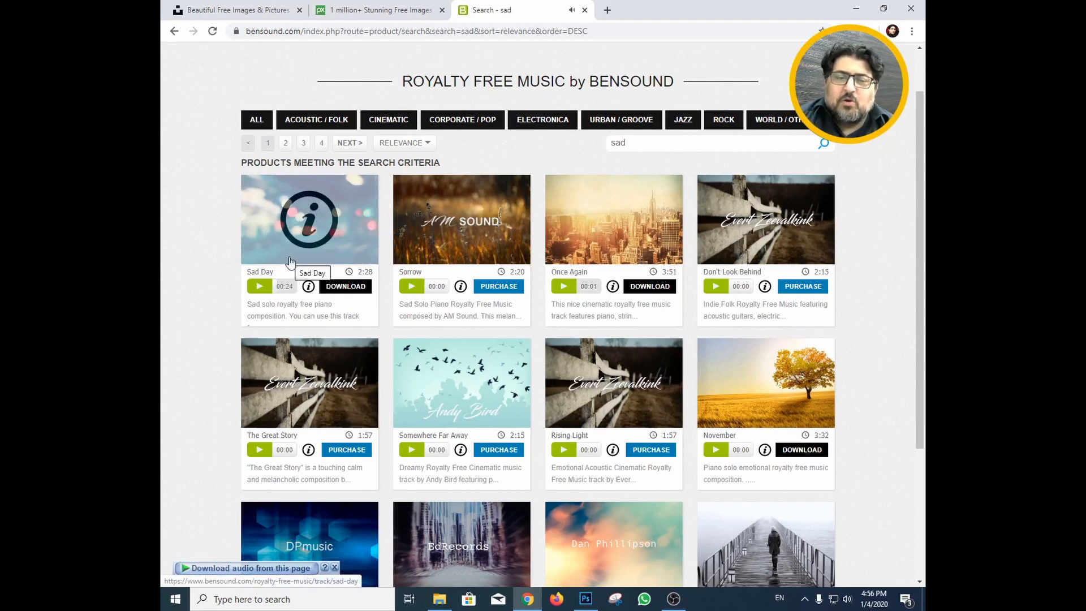
# - Request the free Creative Commons download of Sad Day and decline creating a Music subfolder for it
pyautogui.click(343, 287)
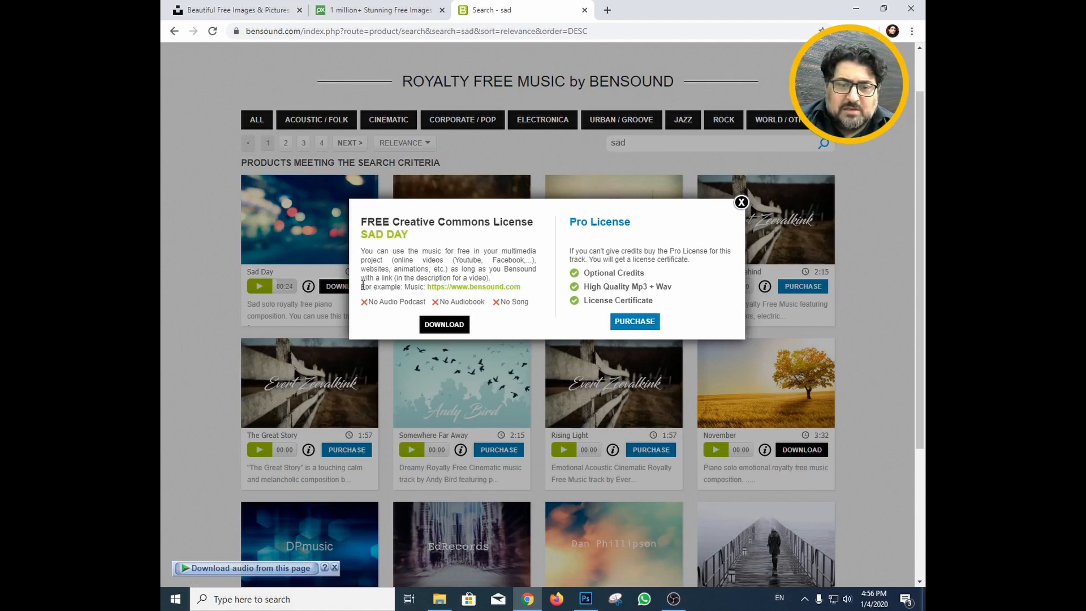
pyautogui.moveTo(363, 285); pyautogui.dragTo(529, 284)
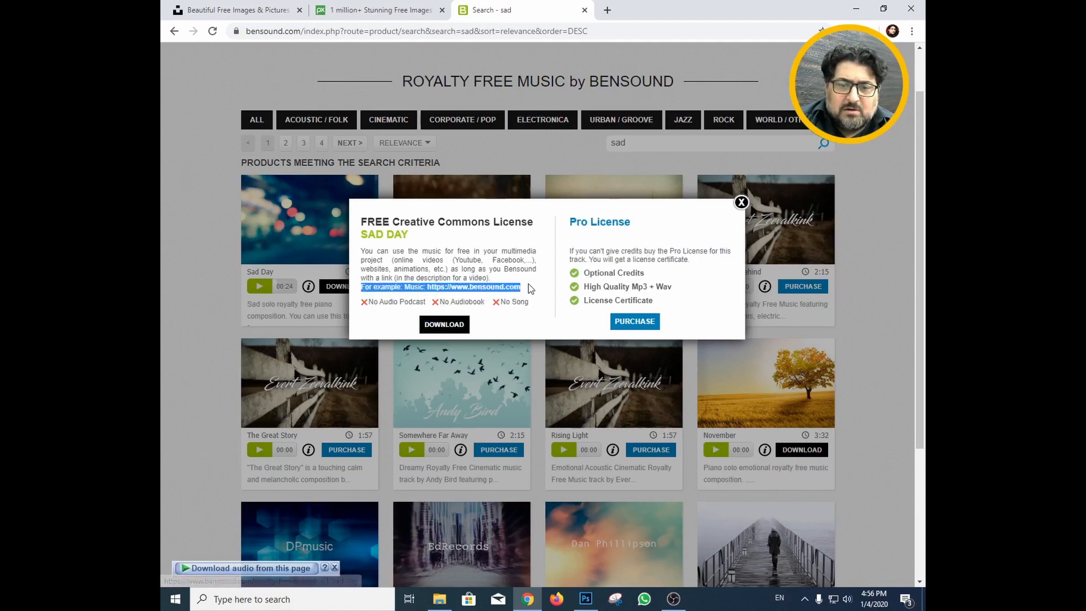
pyautogui.click(457, 329)
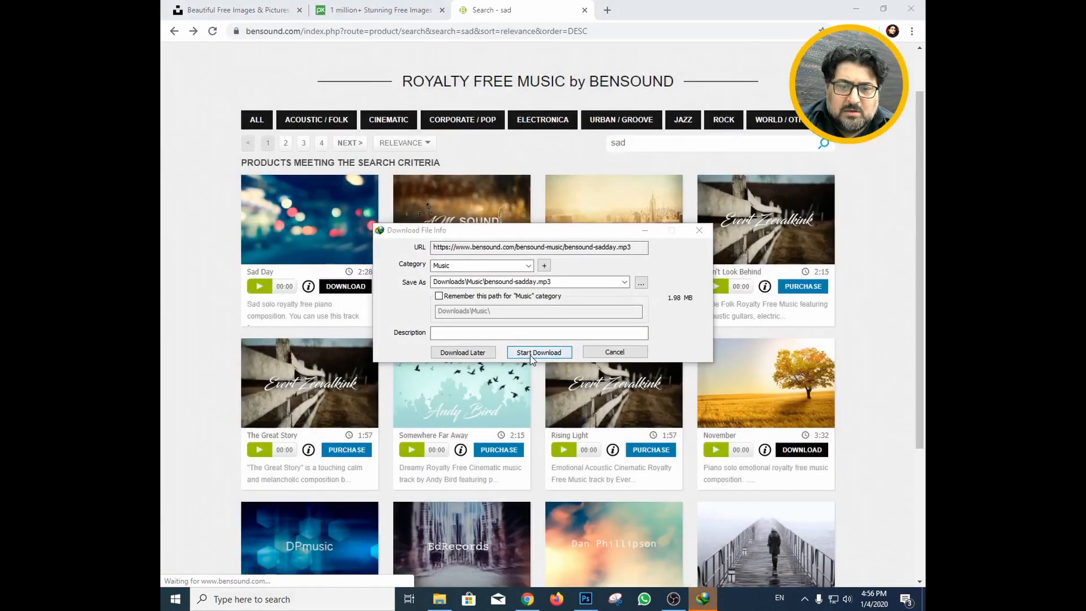
pyautogui.click(531, 354)
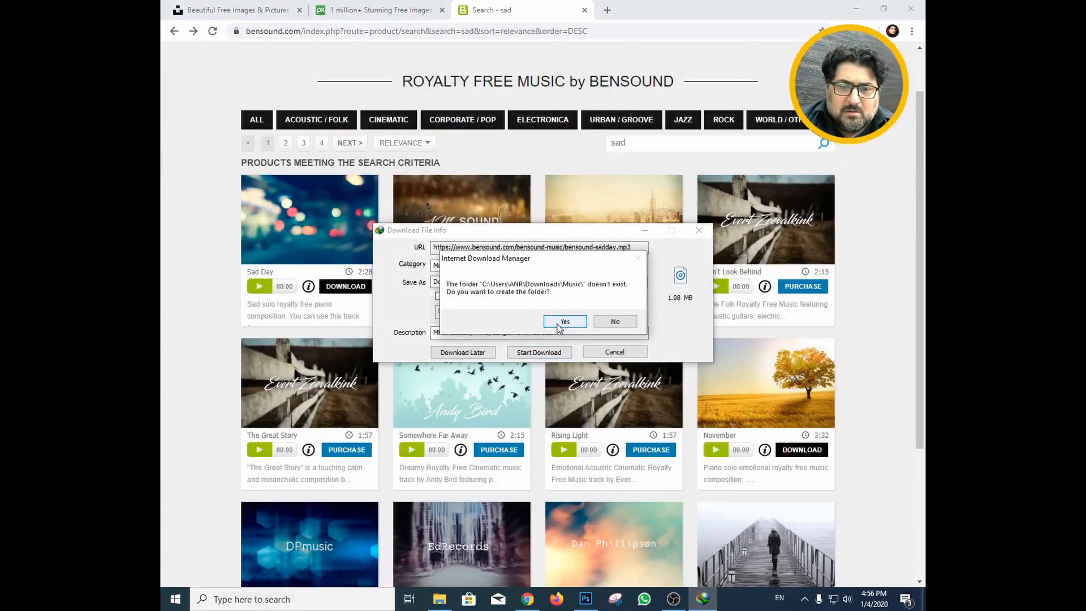
pyautogui.click(621, 322)
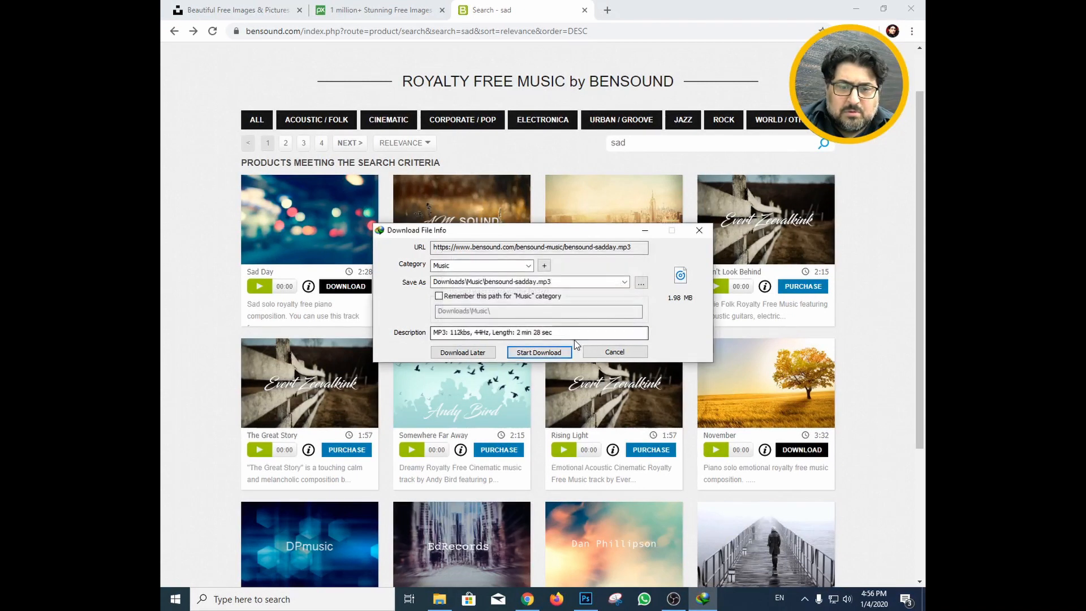
# - Set the save location of bensound-sadday to the Downloads folder, download the file and dismiss the completion dialog
pyautogui.click(641, 283)
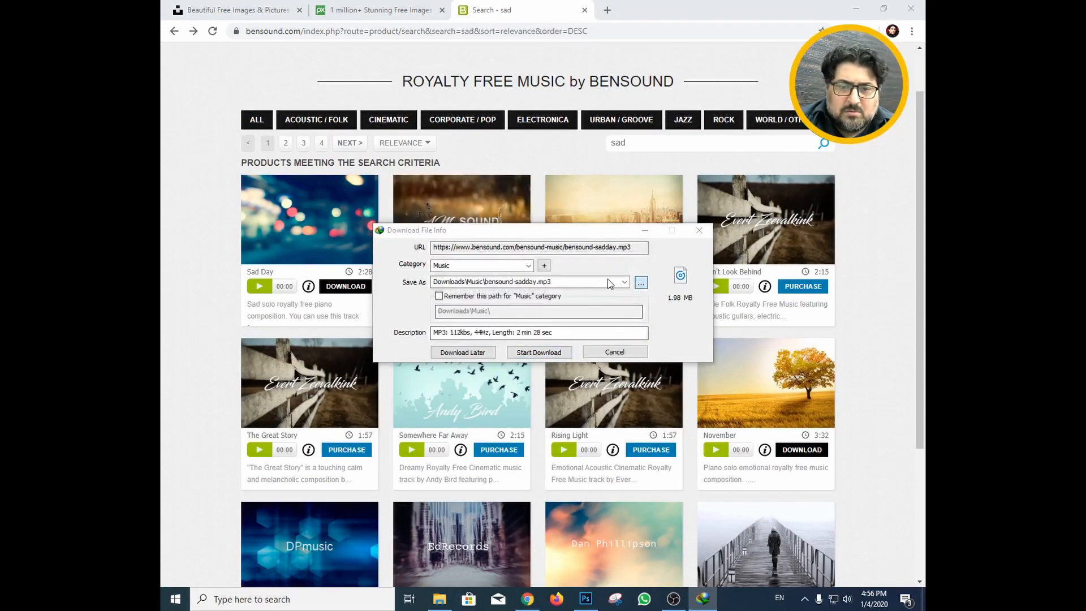
pyautogui.click(395, 247)
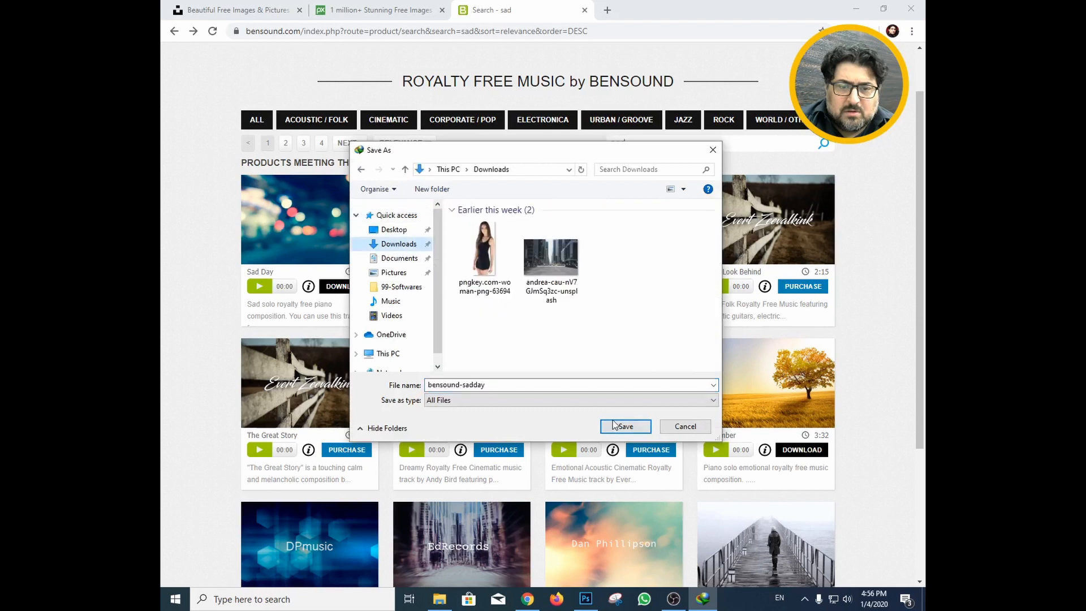
pyautogui.click(621, 426)
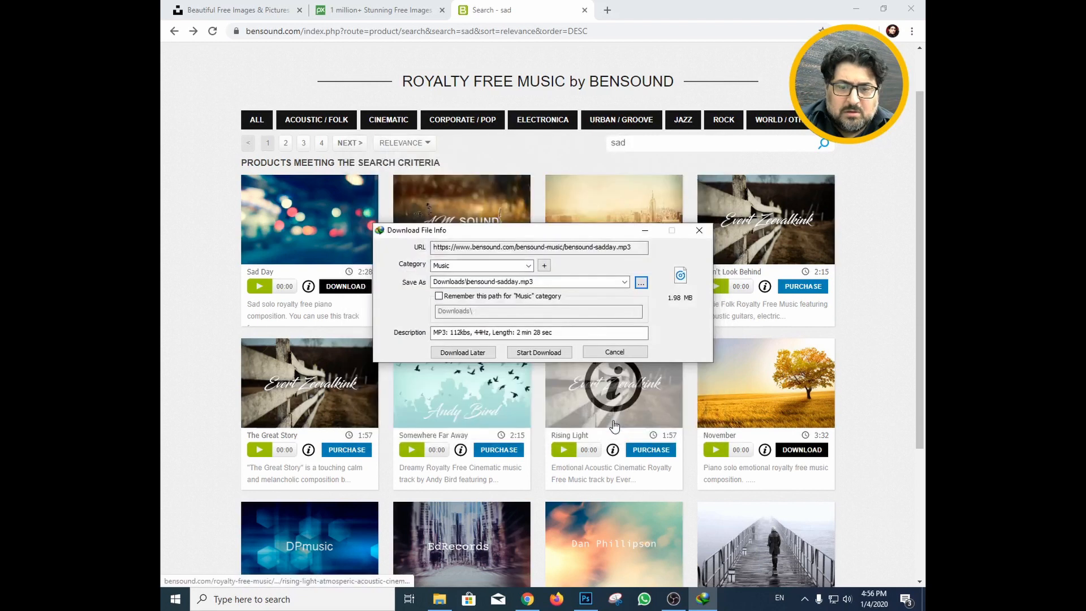
pyautogui.click(527, 353)
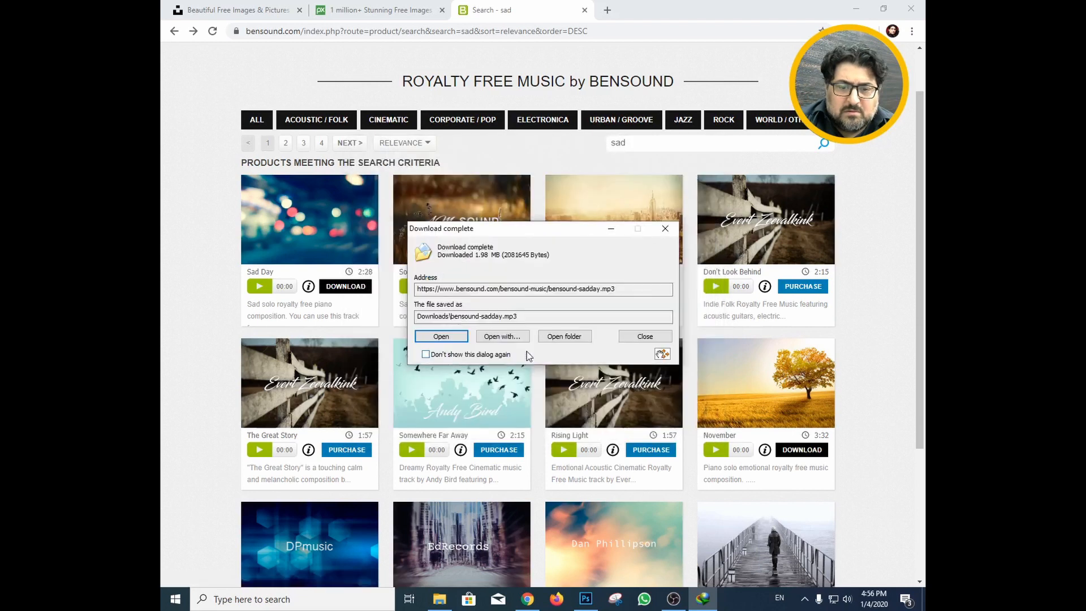
pyautogui.click(644, 338)
# - Switch to File Explorer and check the Downloads folder for the bensound-sadday music file
pyautogui.click(439, 599)
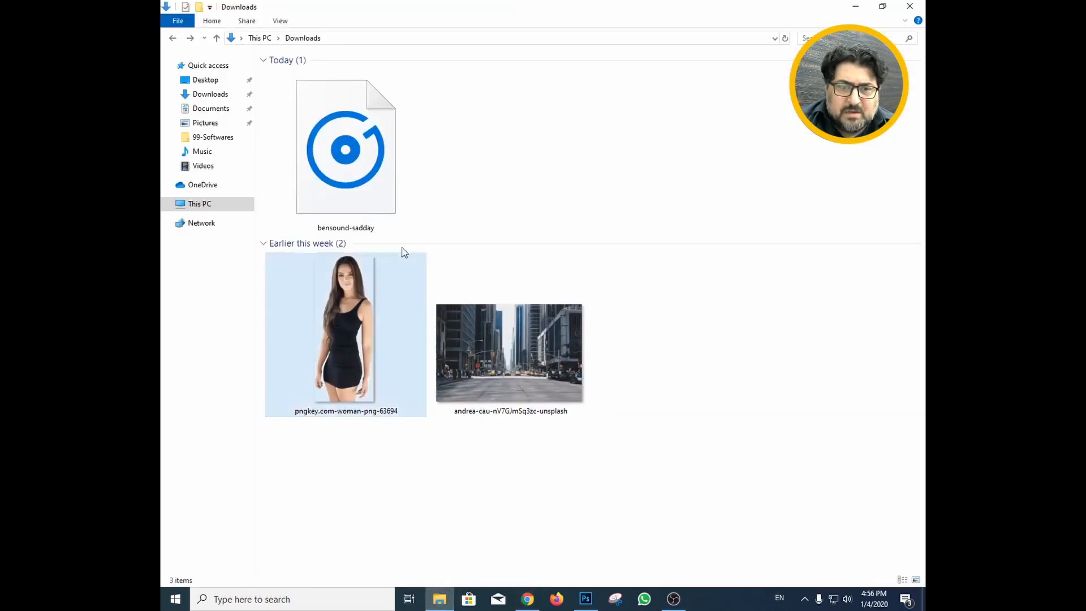
pyautogui.click(402, 214)
pyautogui.click(550, 515)
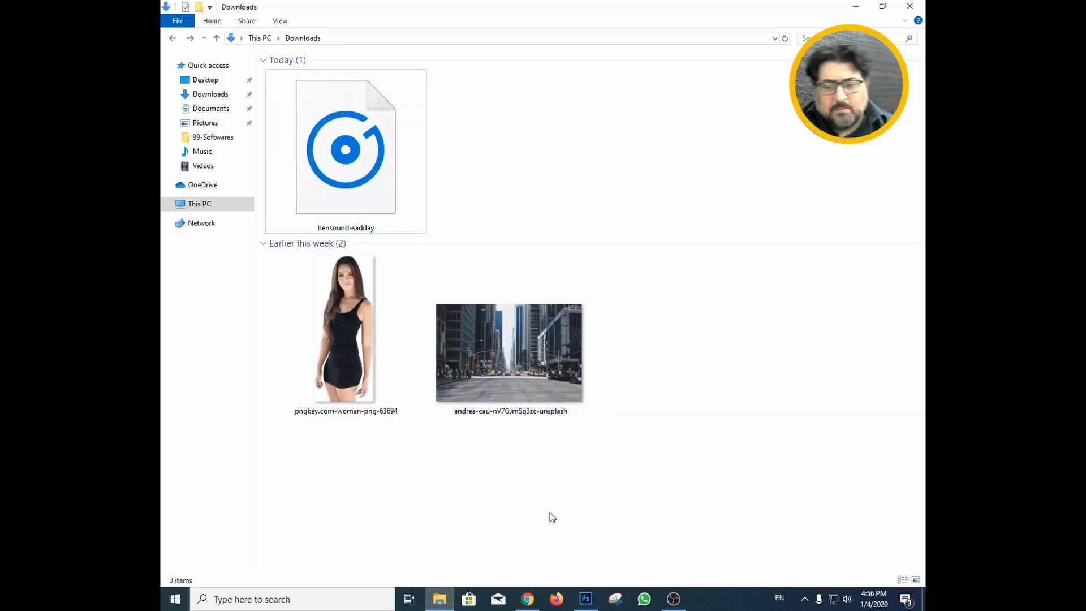
# - Open the Unsplash city street photo from the Downloads folder as a document in Photoshop
pyautogui.click(586, 600)
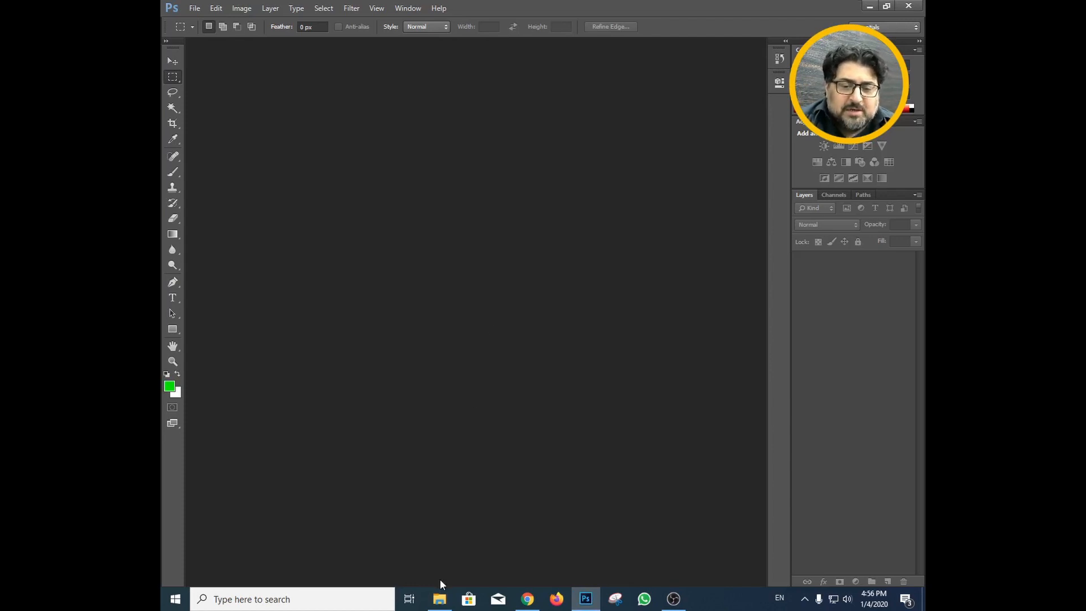
pyautogui.click(440, 598)
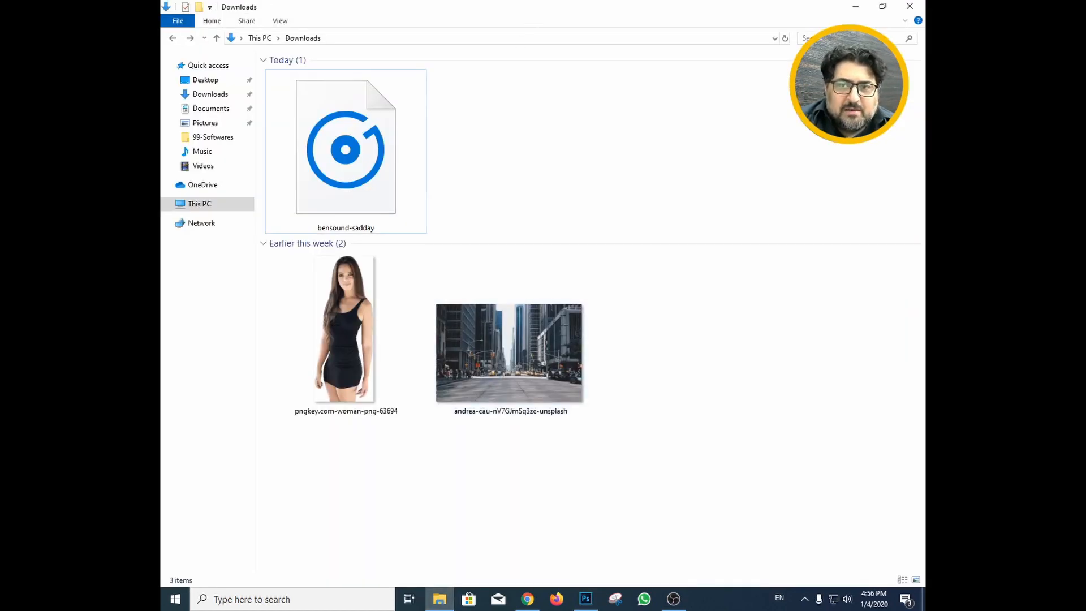
pyautogui.click(883, 6)
pyautogui.moveTo(640, 480); pyautogui.dragTo(236, 271)
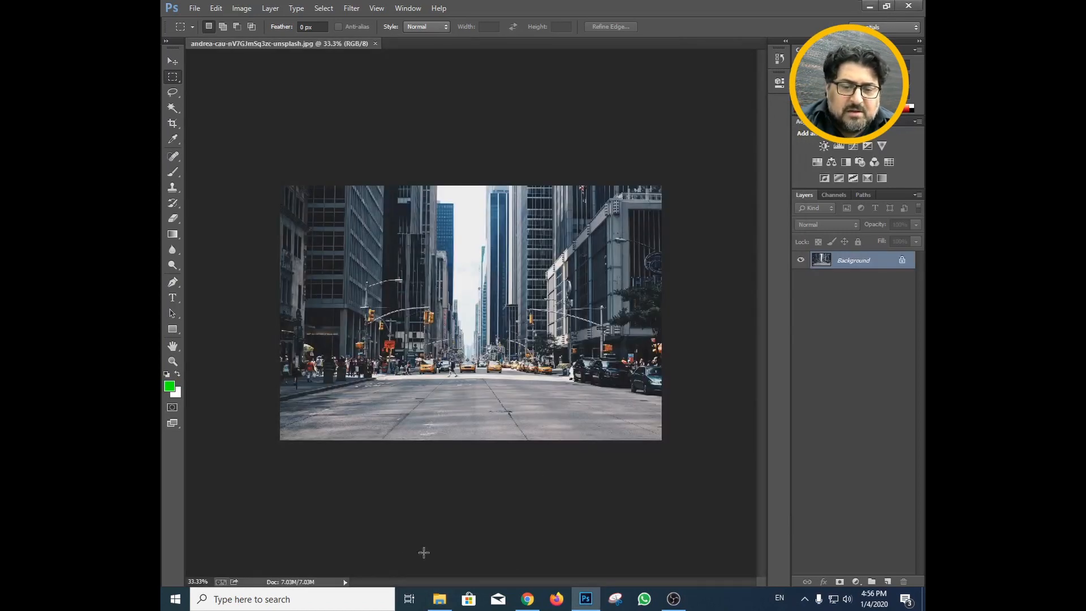
# - Place pngkey.com-woman-png-63694 from the Downloads folder onto the street photo as a new layer, keeping its default size and position
pyautogui.click(439, 599)
pyautogui.click(494, 448)
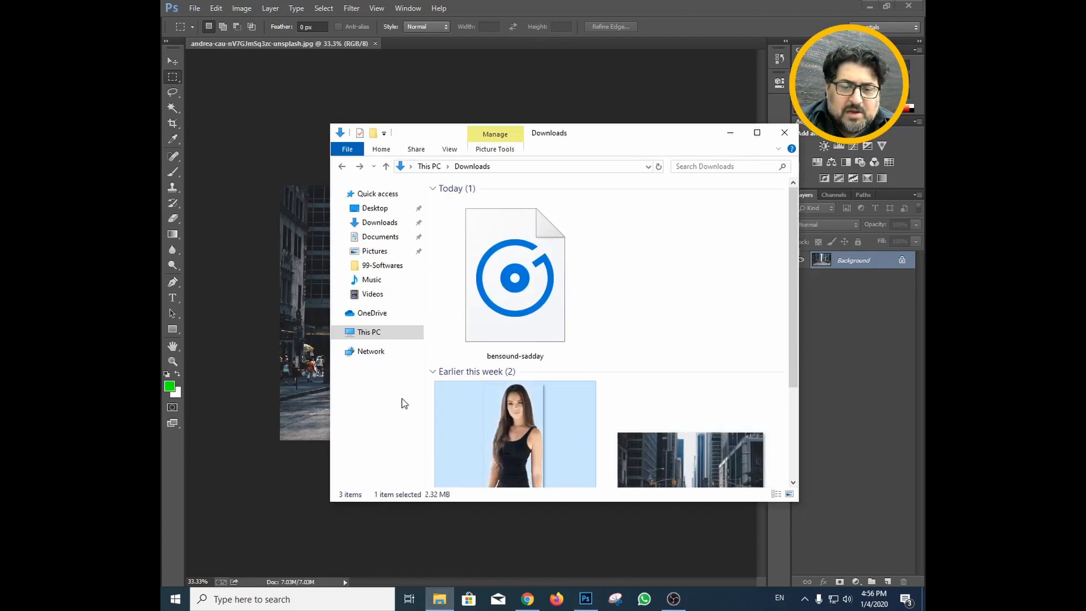
pyautogui.moveTo(404, 403); pyautogui.dragTo(301, 331)
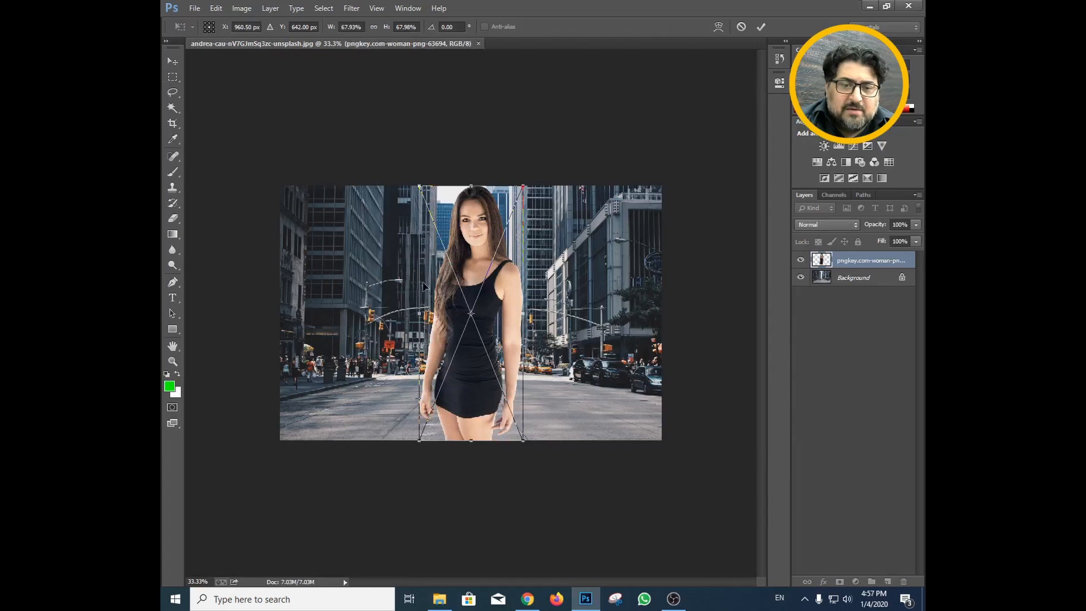
pyautogui.press('Return')
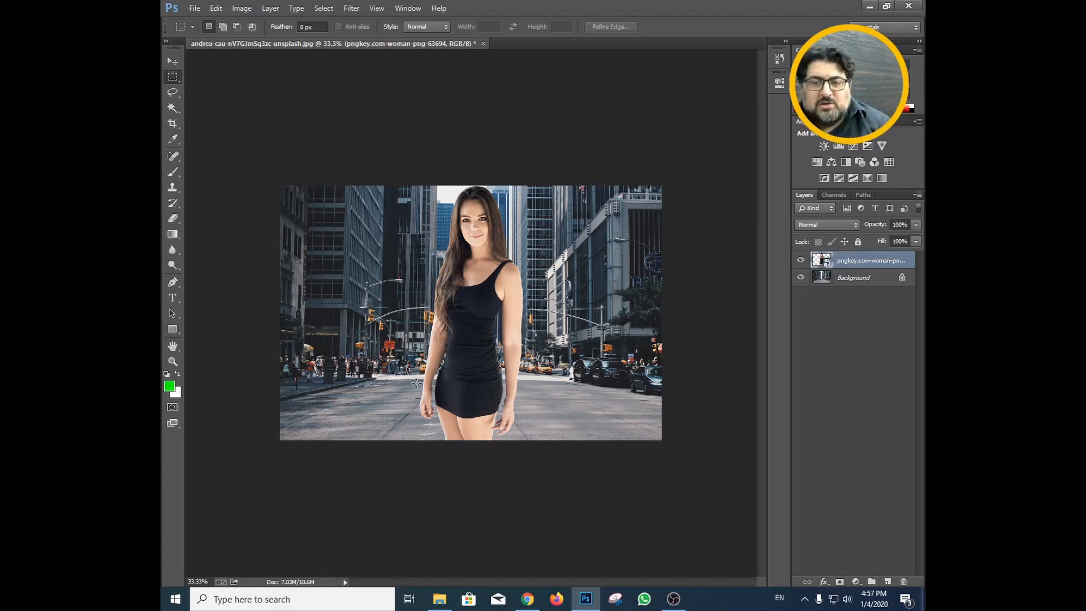
# - Convert the locked Background into a regular layer named Layer 0
pyautogui.click(844, 292)
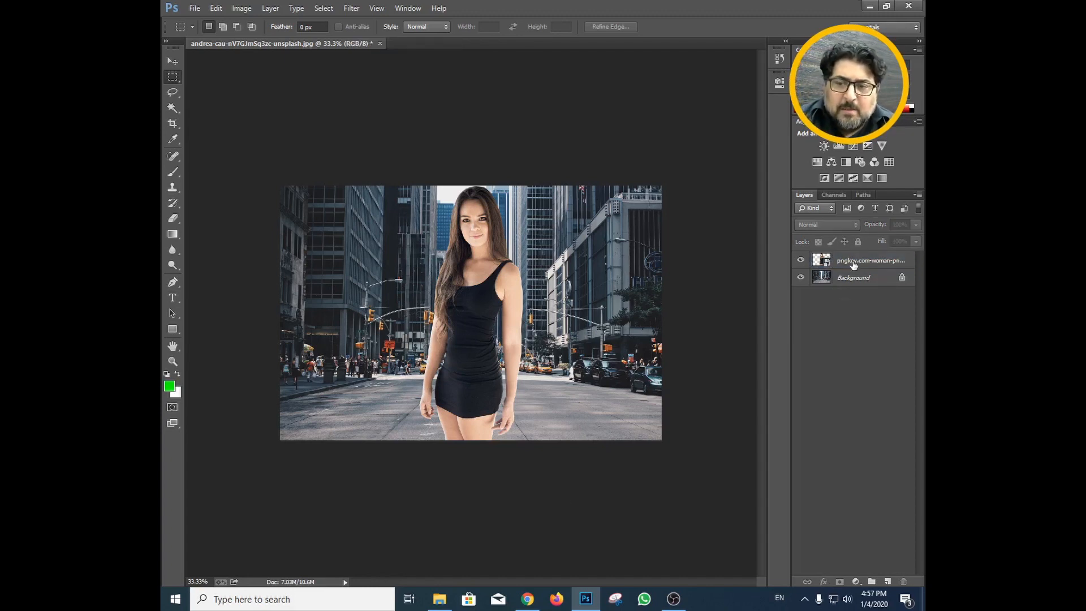
pyautogui.click(854, 263)
pyautogui.doubleClick(853, 279)
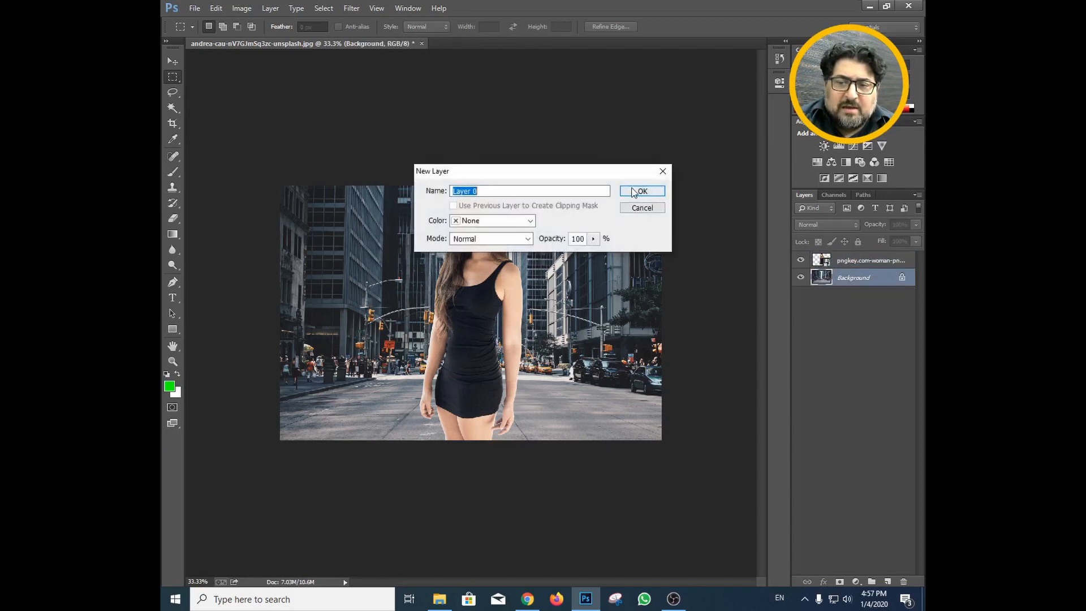
pyautogui.click(642, 191)
# - Convert Layer 0 to a Smart Object and make the woman cutout layer active
pyautogui.rightClick(838, 278)
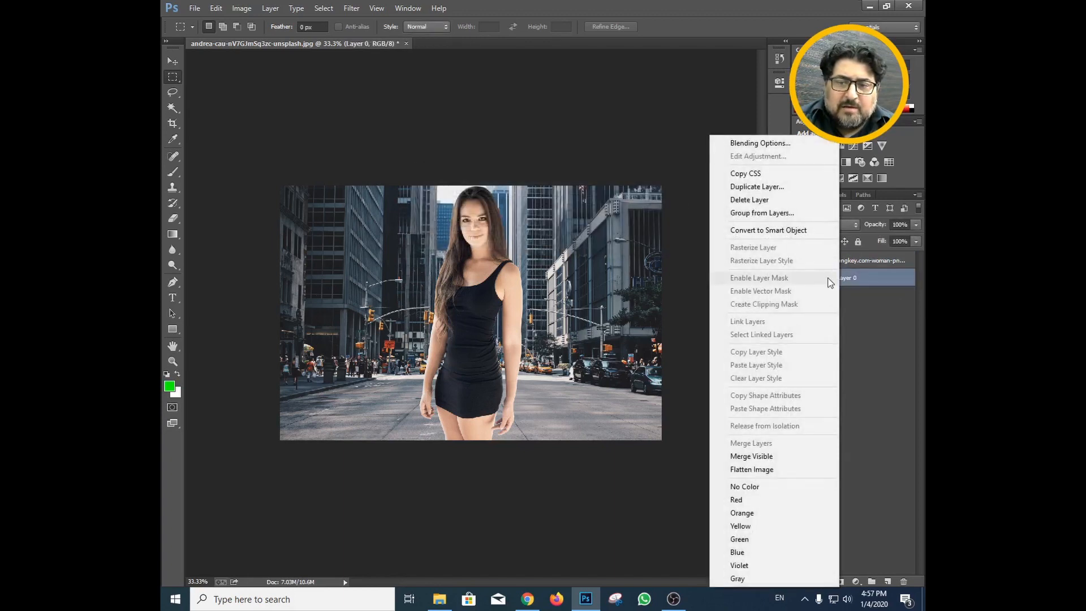
pyautogui.click(779, 232)
pyautogui.click(844, 322)
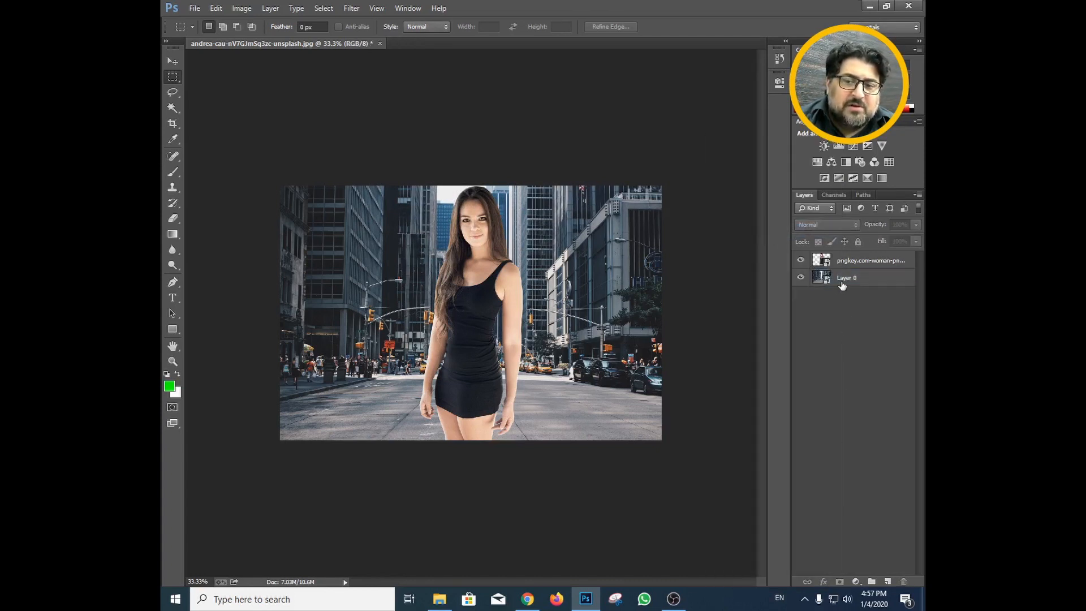
pyautogui.click(844, 282)
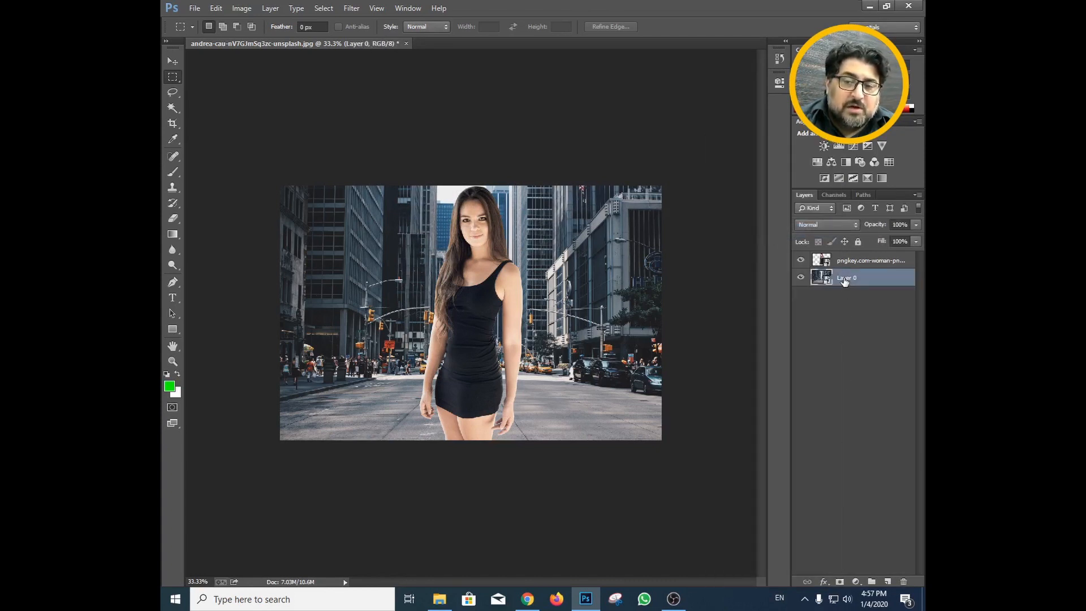
pyautogui.click(823, 354)
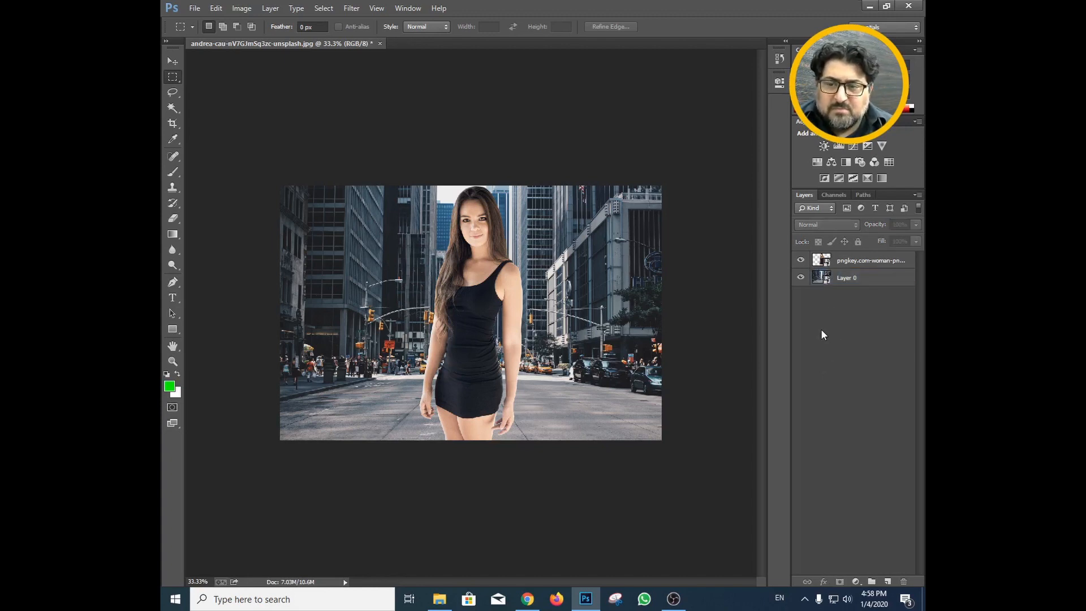
pyautogui.click(851, 265)
pyautogui.click(845, 281)
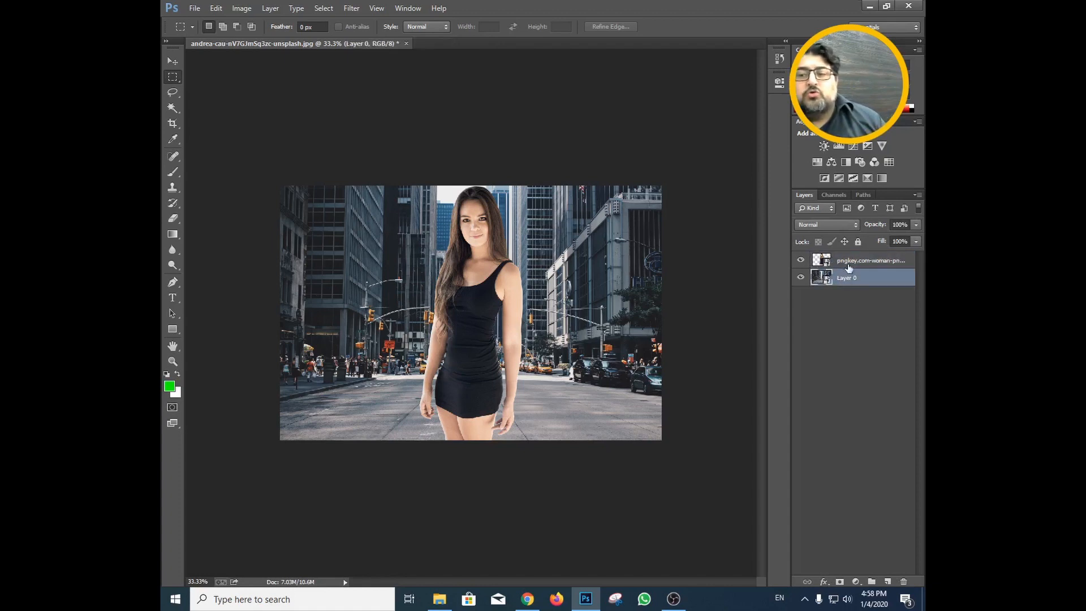
pyautogui.click(850, 265)
pyautogui.hotkey('ctrl', 't')
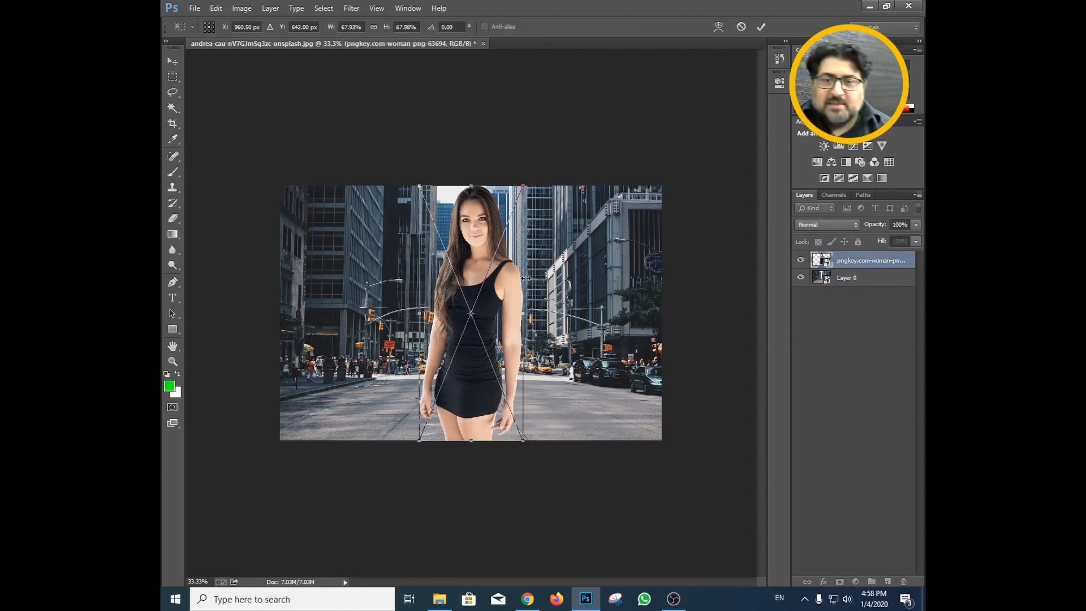
pyautogui.rightClick(481, 234)
pyautogui.click(603, 355)
pyautogui.press('Return')
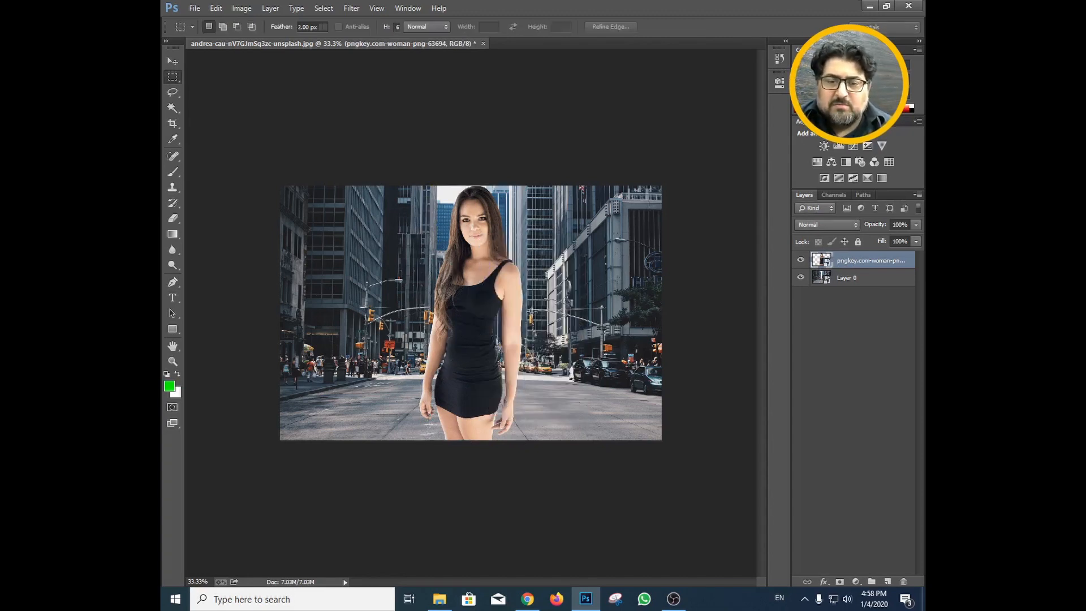
# - Scale the woman cutout proportionally toward its lower-right corner, with linked width and height set to 30%
pyautogui.rightClick(478, 300)
pyautogui.click(526, 442)
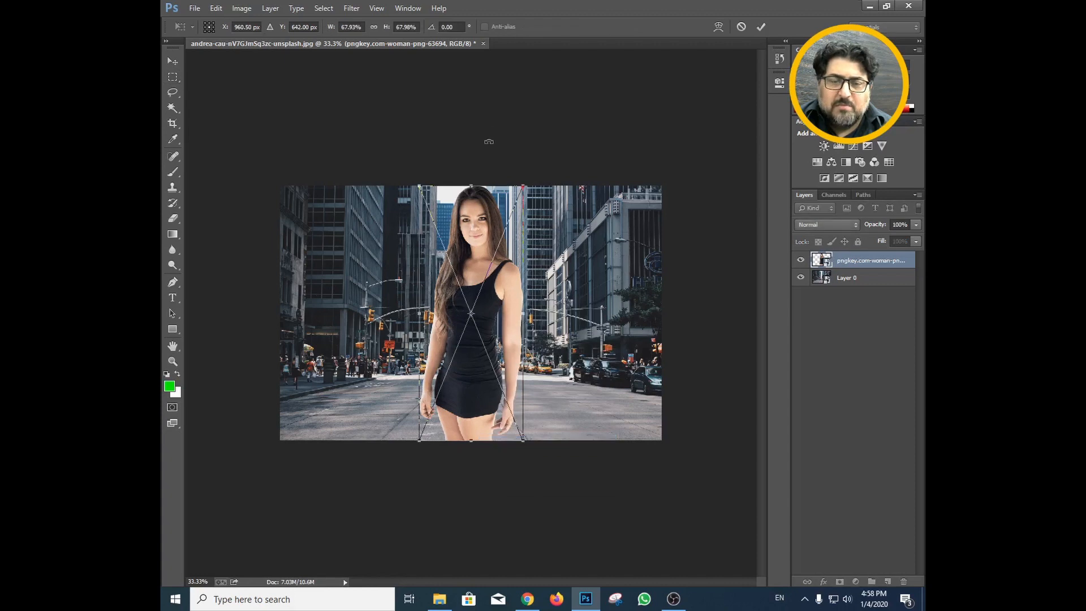
pyautogui.click(373, 27)
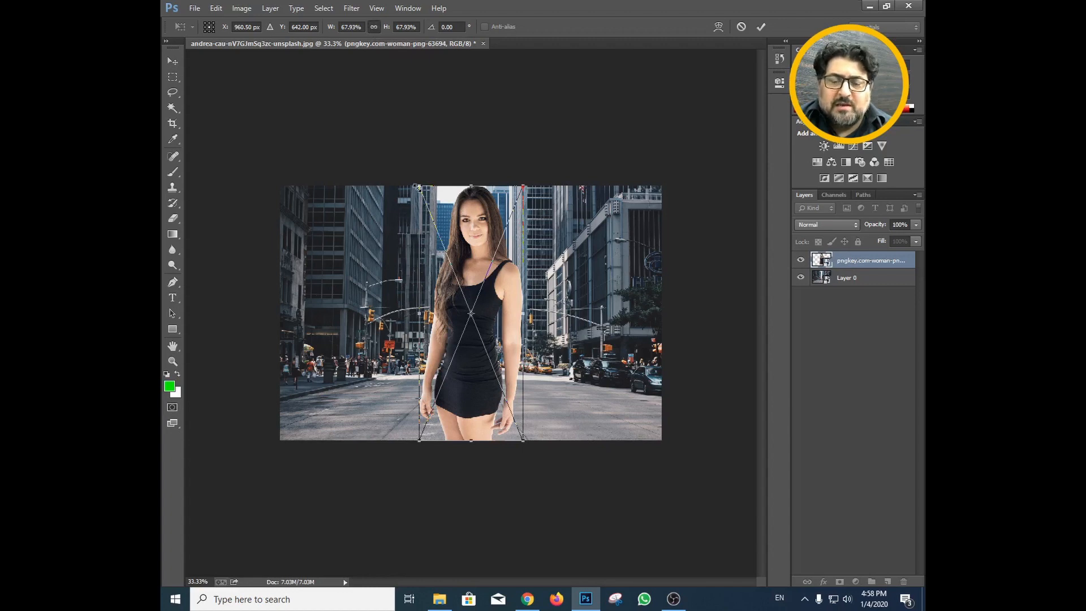
pyautogui.moveTo(419, 187); pyautogui.dragTo(490, 322)
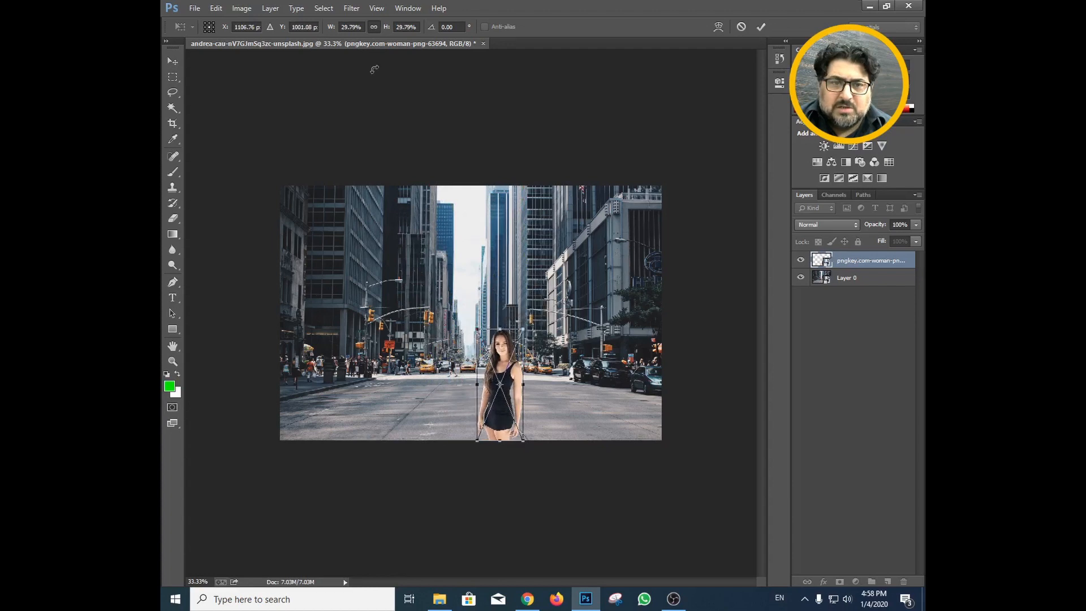
pyautogui.click(351, 26)
pyautogui.write('30')
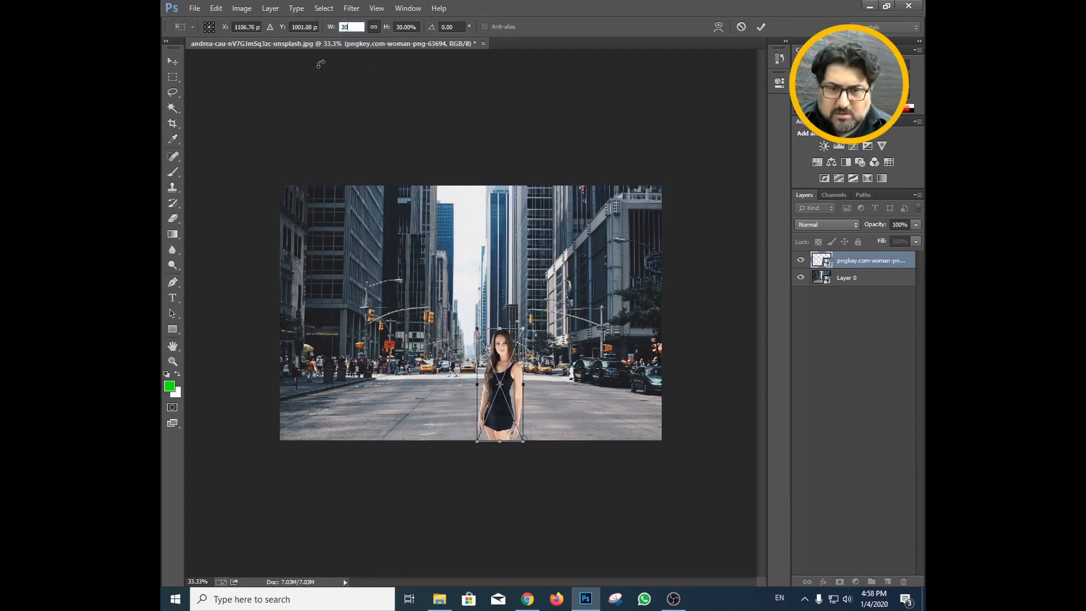
pyautogui.press('Return')
pyautogui.press('Return')
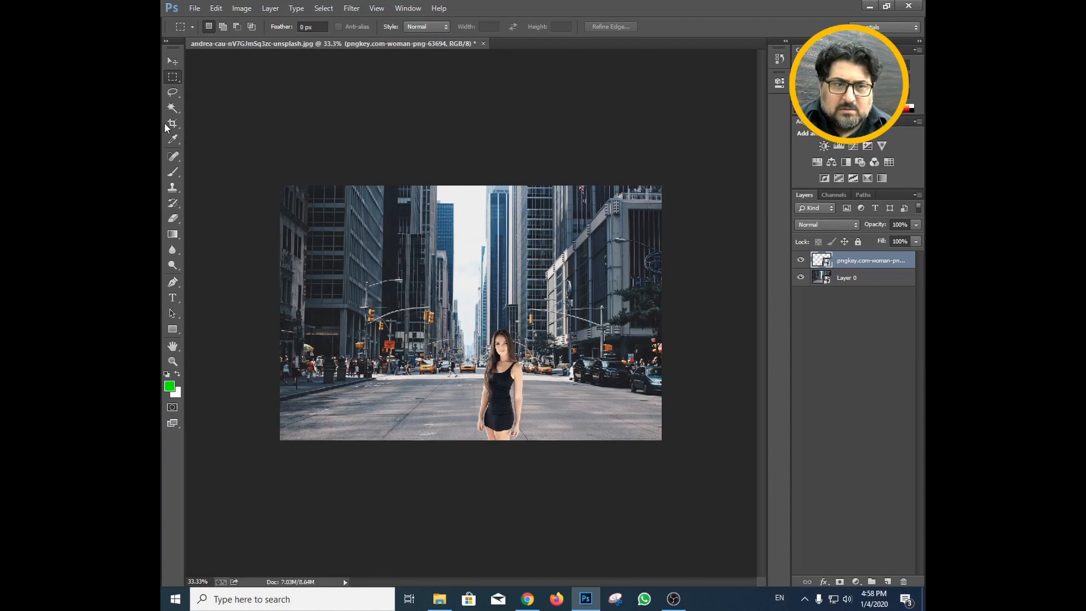
# - Move the woman cutout about 190 px to the right along the street
pyautogui.click(175, 61)
pyautogui.hotkey('shift', 'Right')
pyautogui.hotkey('shift', 'Right')
pyautogui.hotkey('shift', 'Right')
pyautogui.hotkey('shift', 'Right')
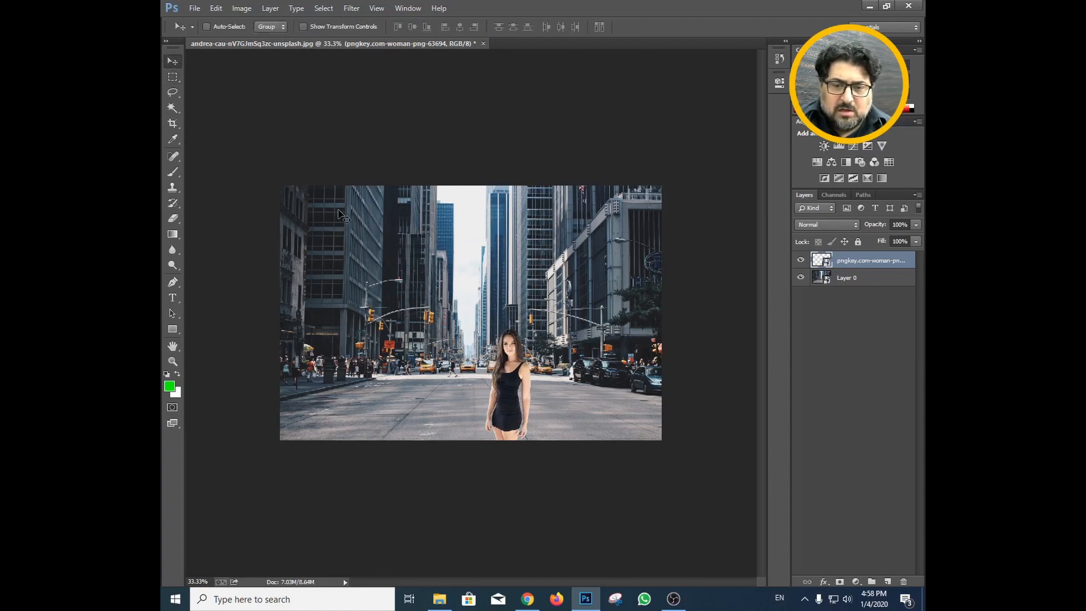
pyautogui.hotkey('shift', 'Right')
pyautogui.hotkey('shift', 'Right')
pyautogui.hotkey('shift', 'Right')
pyautogui.hotkey('shift', 'Right')
pyautogui.hotkey('shift', 'Right')
pyautogui.hotkey('shift', 'Right')
pyautogui.hotkey('shift', 'Right')
pyautogui.hotkey('shift', 'Right')
pyautogui.hotkey('shift', 'Right')
pyautogui.hotkey('shift', 'Right')
pyautogui.hotkey('shift', 'Right')
pyautogui.hotkey('shift', 'Right')
pyautogui.hotkey('shift', 'Right')
pyautogui.hotkey('shift', 'Right')
pyautogui.hotkey('shift', 'Right')
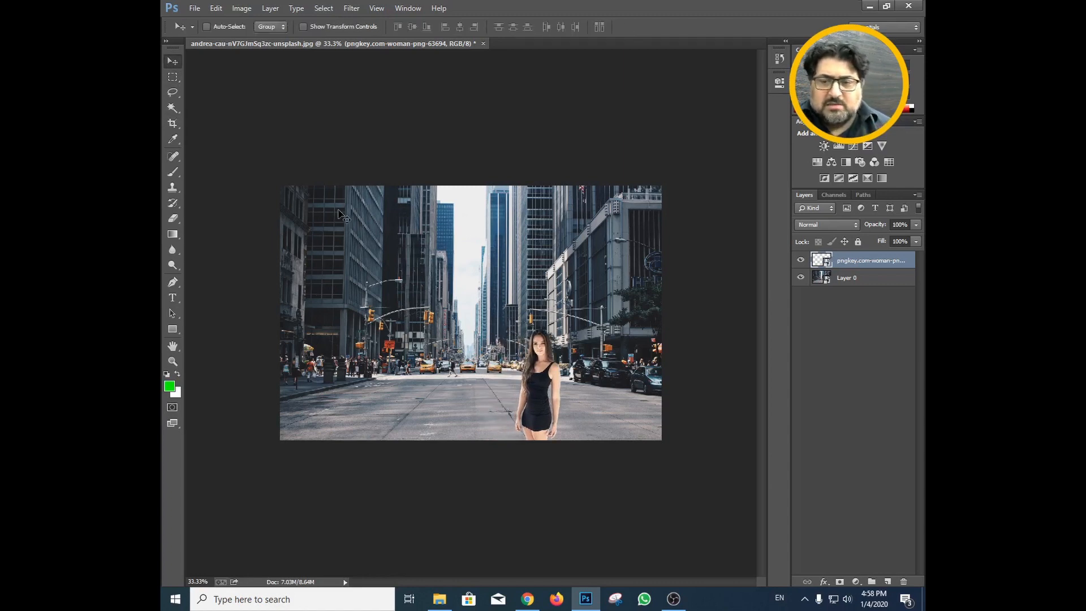
# - Enlarge the street photo on Layer 0 to 200% width and height from its center
pyautogui.click(841, 280)
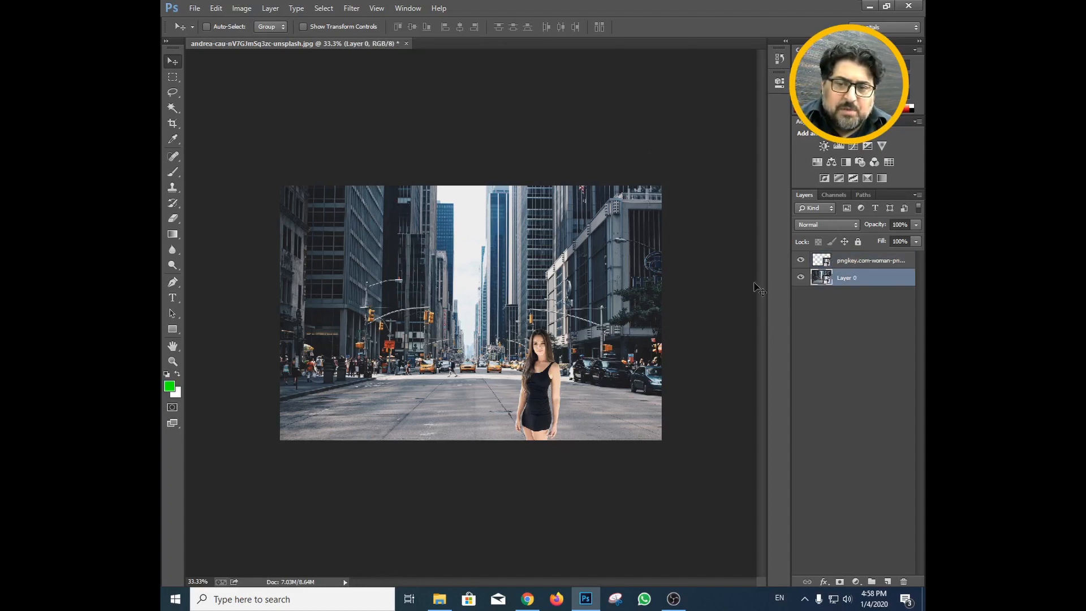
pyautogui.moveTo(827, 282); pyautogui.dragTo(828, 283)
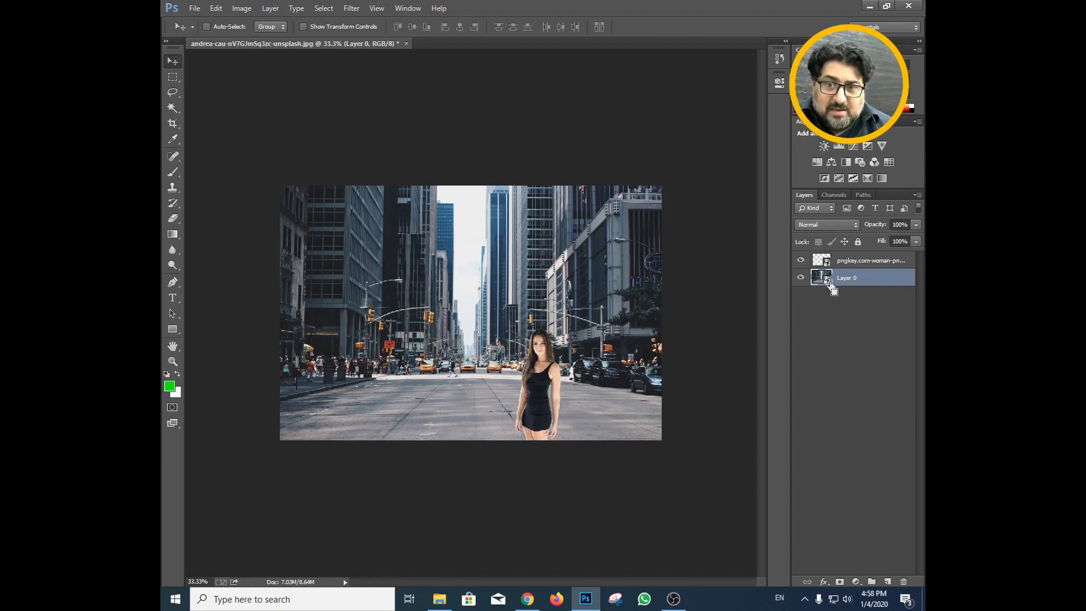
pyautogui.hotkey('ctrl', 't')
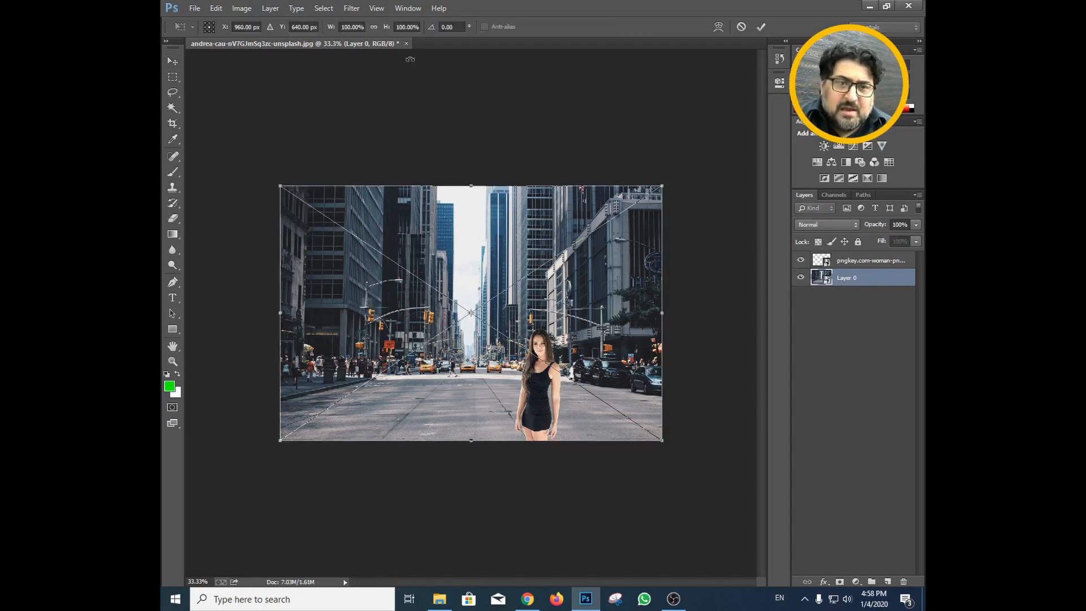
pyautogui.click(350, 27)
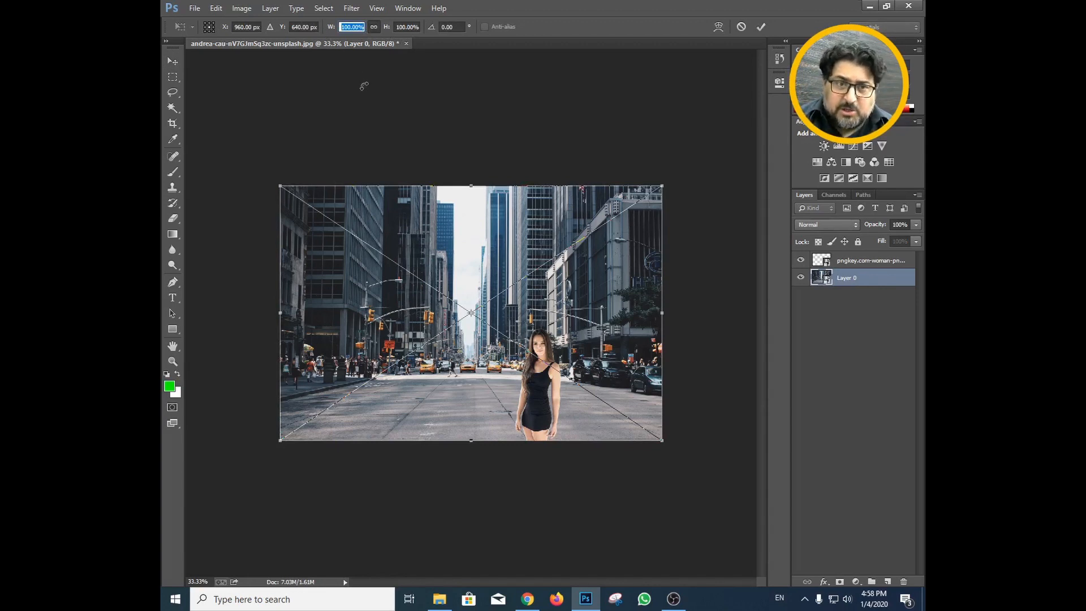
pyautogui.write('200')
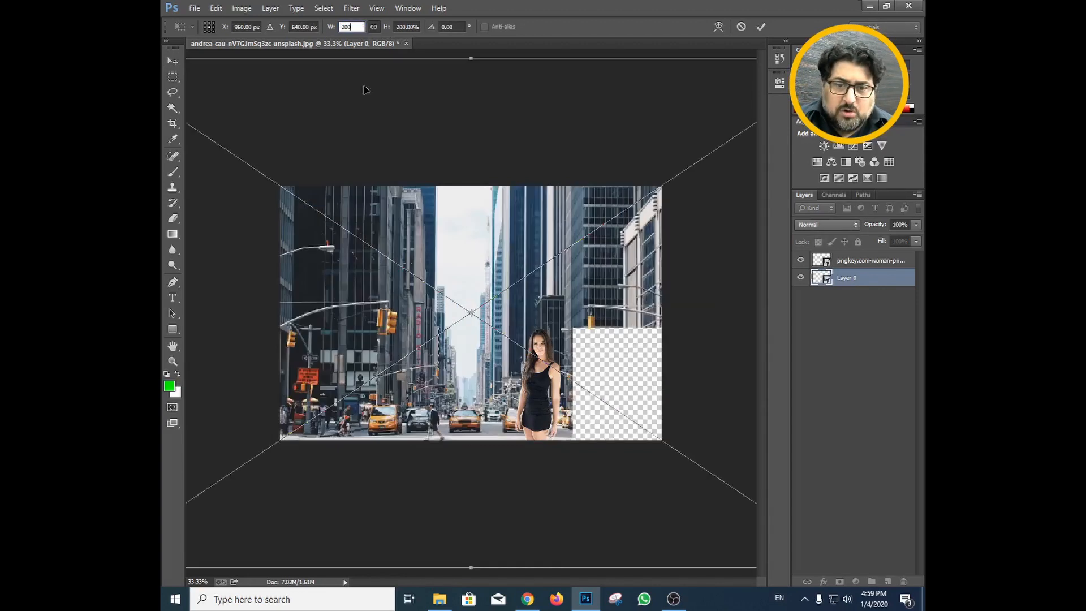
pyautogui.press('Return')
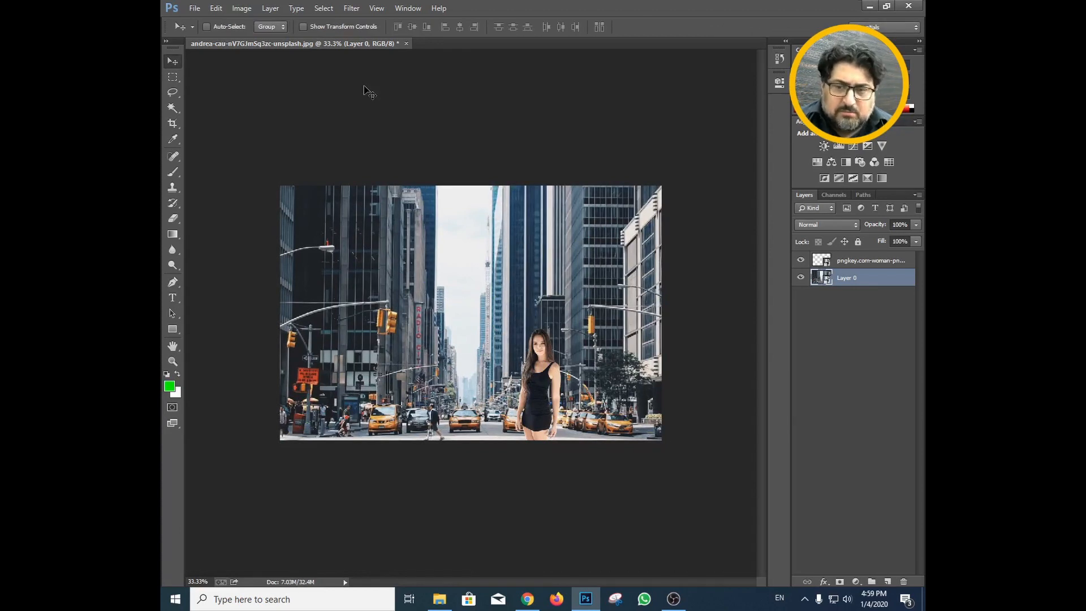
# - Make the woman cutout layer active and create a video timeline for the document
pyautogui.click(866, 264)
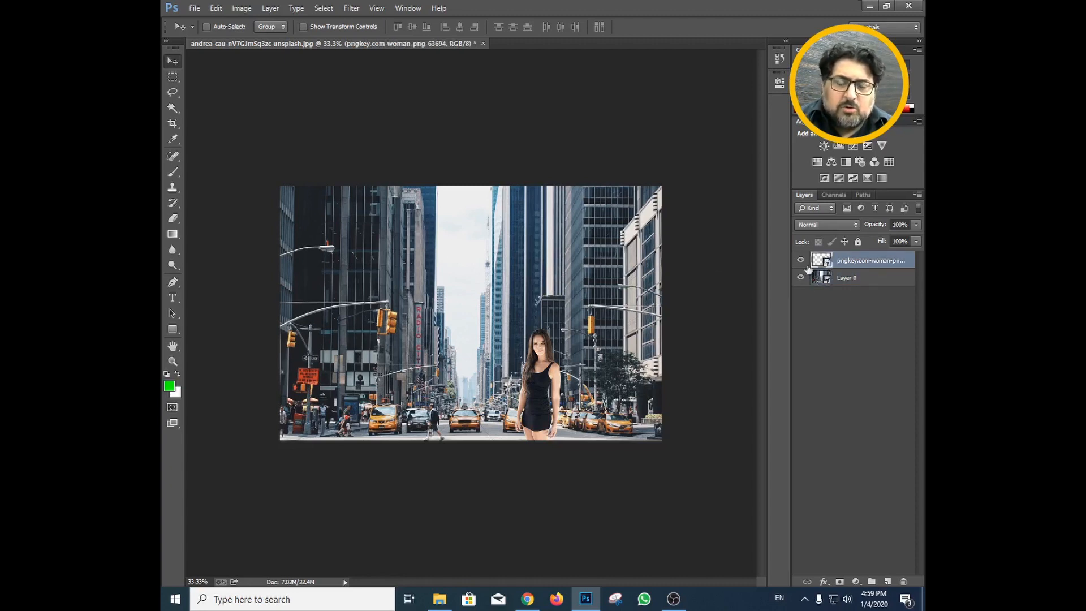
pyautogui.click(401, 11)
pyautogui.click(428, 319)
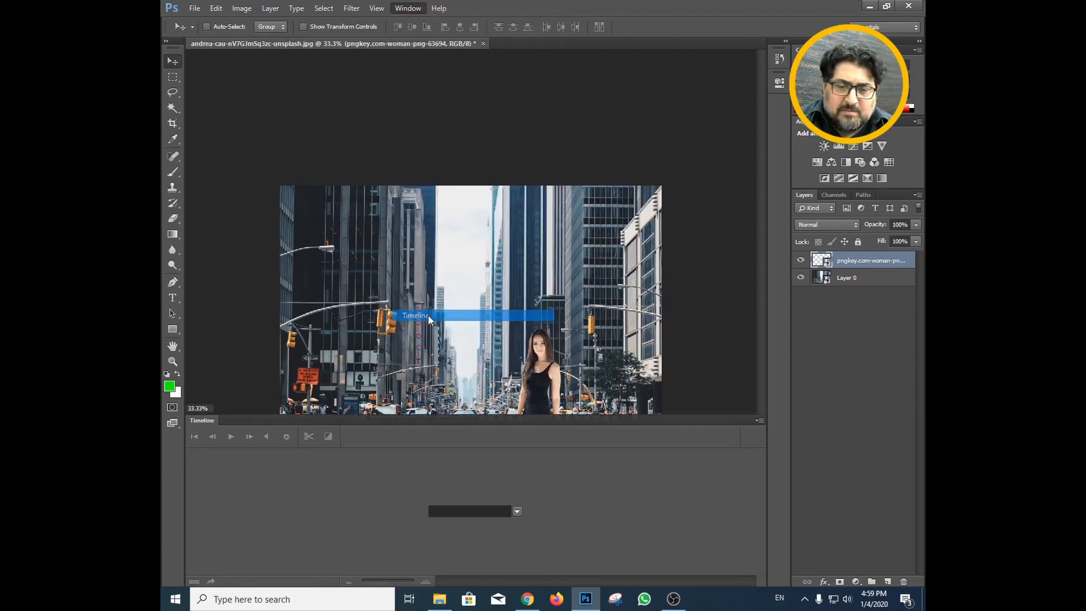
pyautogui.click(467, 516)
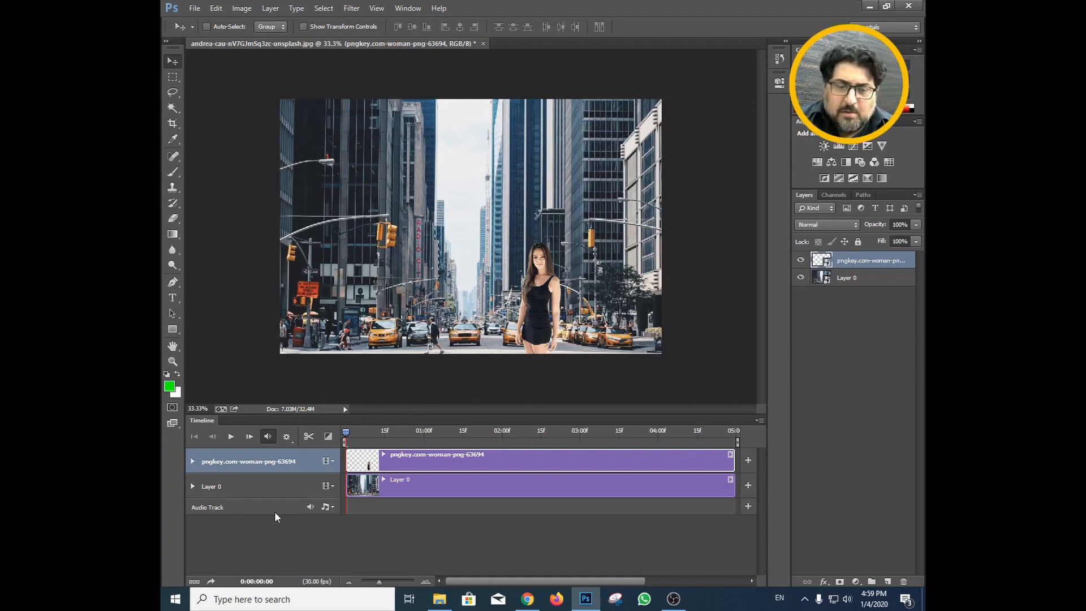
# - Add Transform keyframes to the woman cutout at 0:00:00:00 and at the end of the clip, 0:00:04:29
pyautogui.click(191, 462)
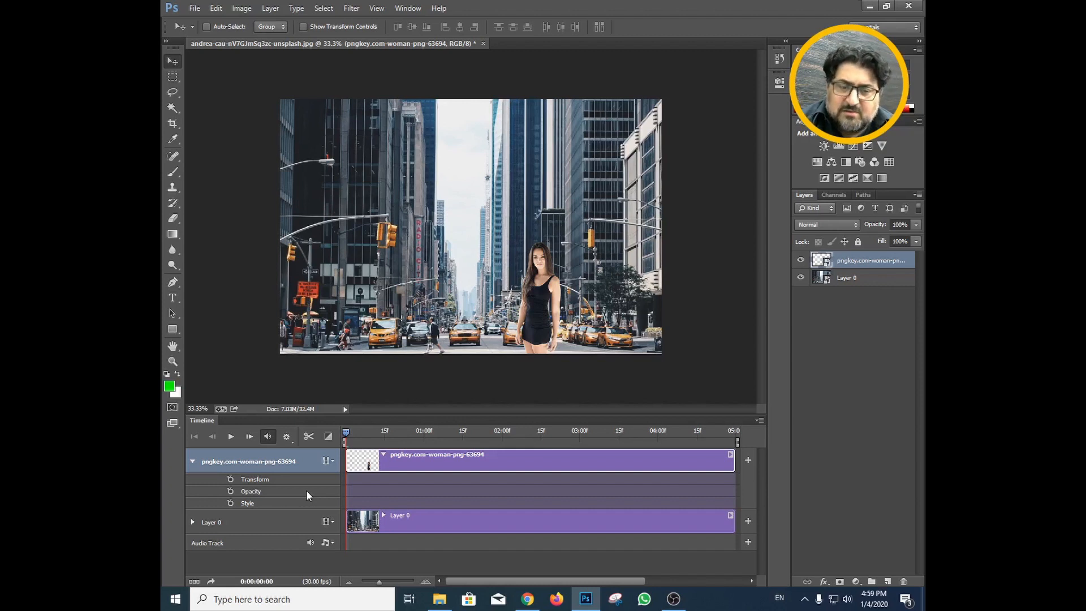
pyautogui.click(231, 480)
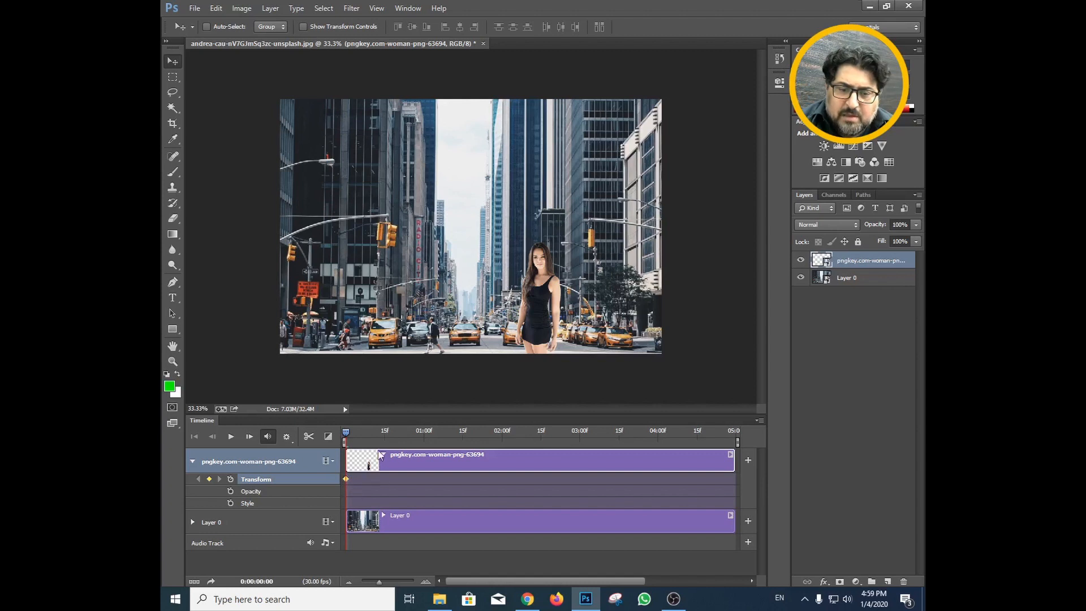
pyautogui.moveTo(346, 433); pyautogui.dragTo(738, 455)
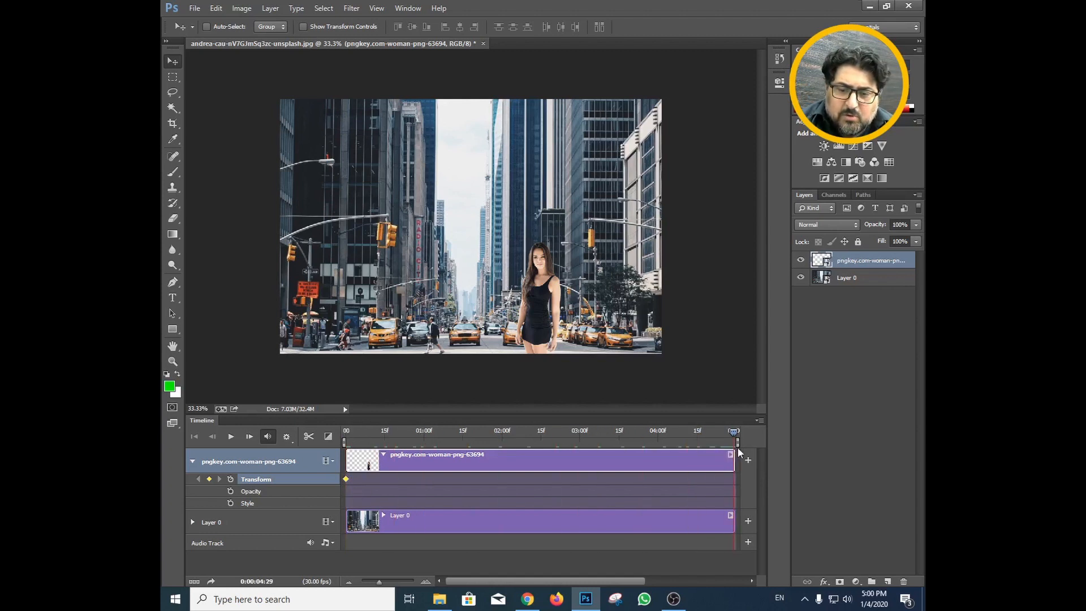
pyautogui.click(210, 479)
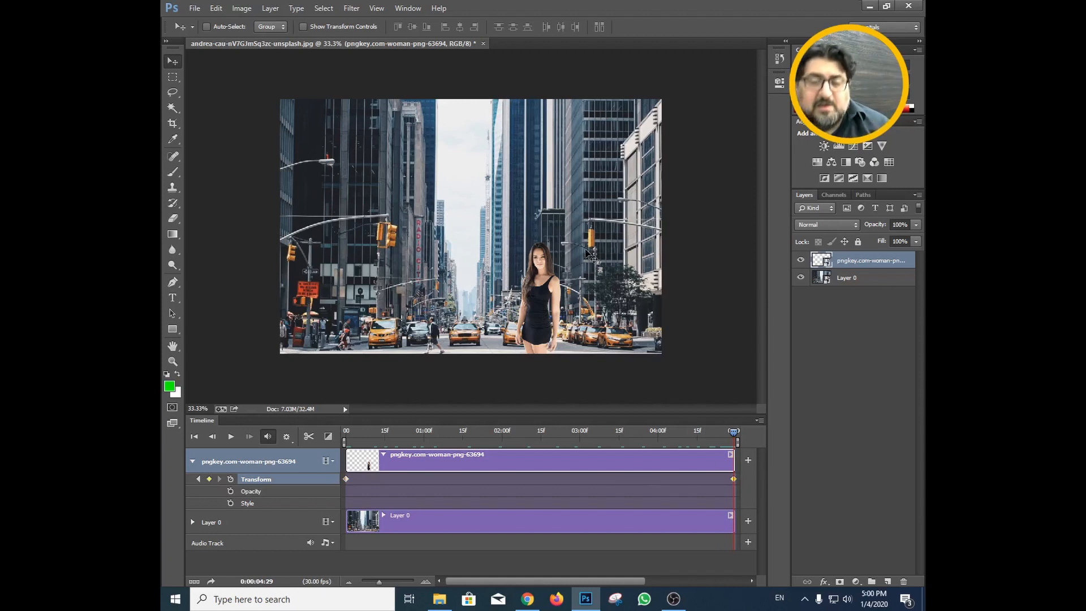
# - Scale the woman cutout to 100% width and height at the 0:00:04:29 keyframe
pyautogui.hotkey('ctrl', 't')
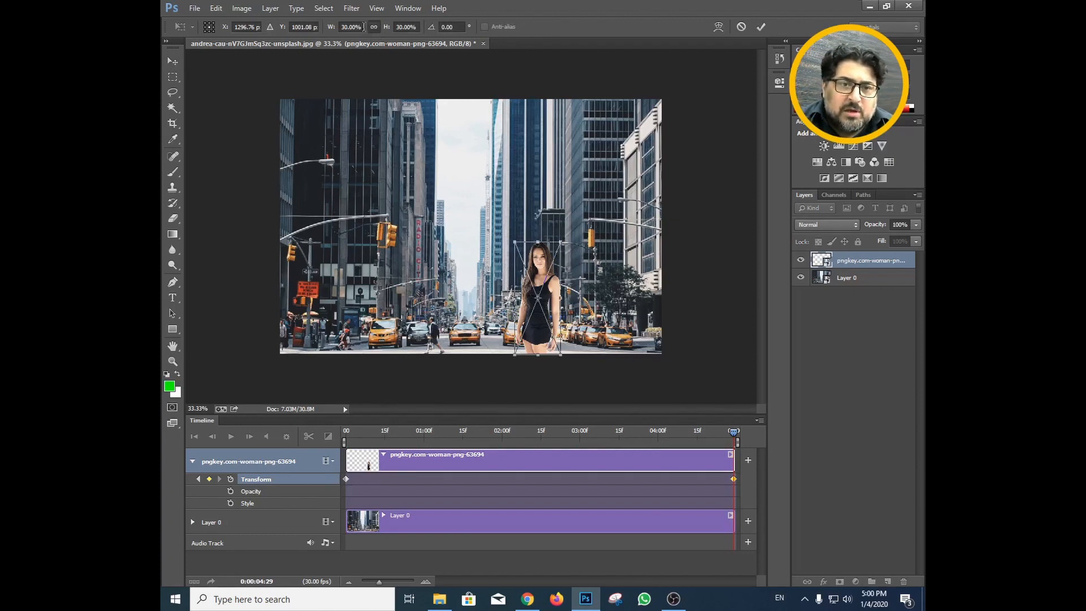
pyautogui.click(351, 27)
pyautogui.write('100')
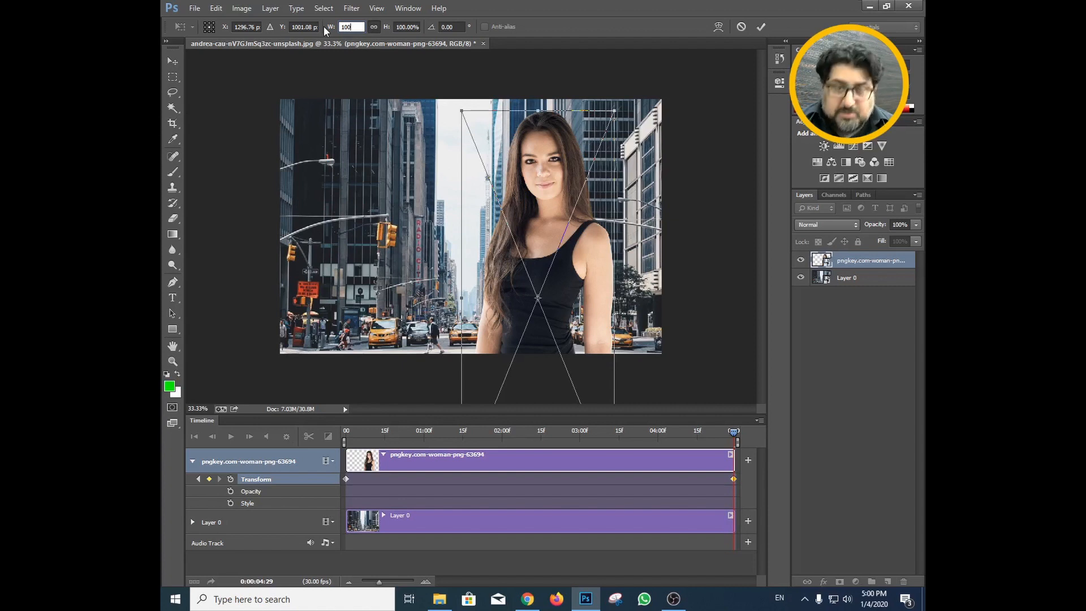
pyautogui.press('Return')
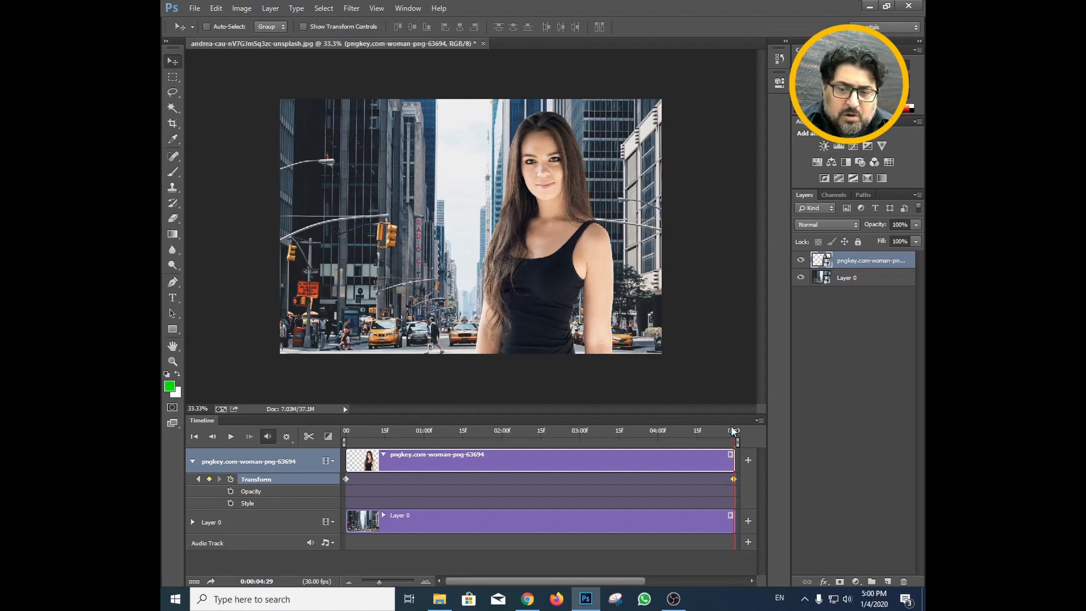
# - Preview the woman's zoom animation from the beginning and return the playhead to 0:00:00:00
pyautogui.moveTo(732, 430); pyautogui.dragTo(340, 445)
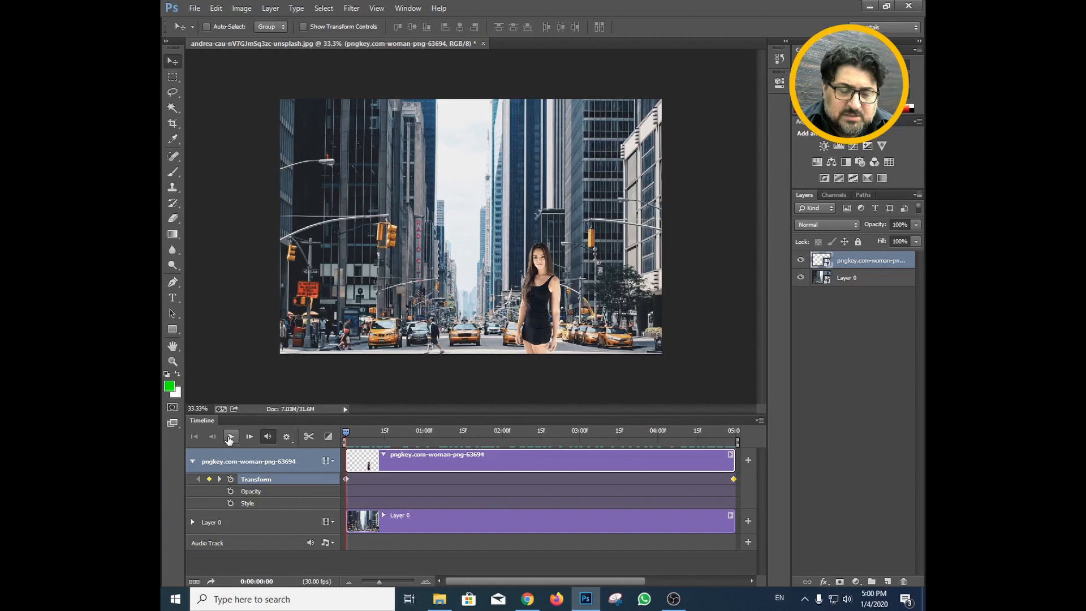
pyautogui.click(229, 437)
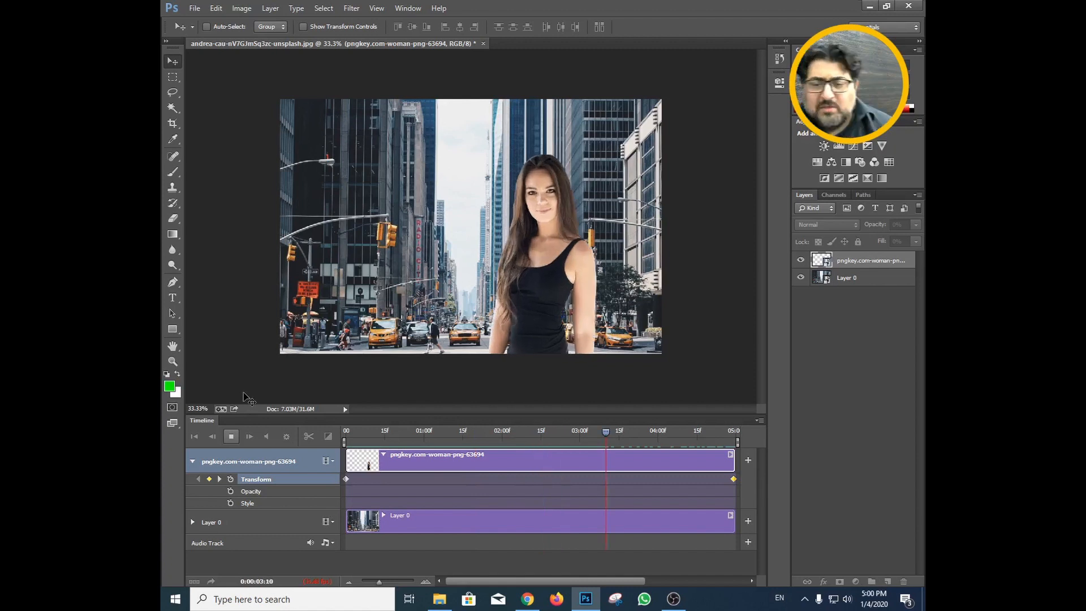
pyautogui.click(232, 436)
pyautogui.moveTo(667, 437); pyautogui.dragTo(330, 435)
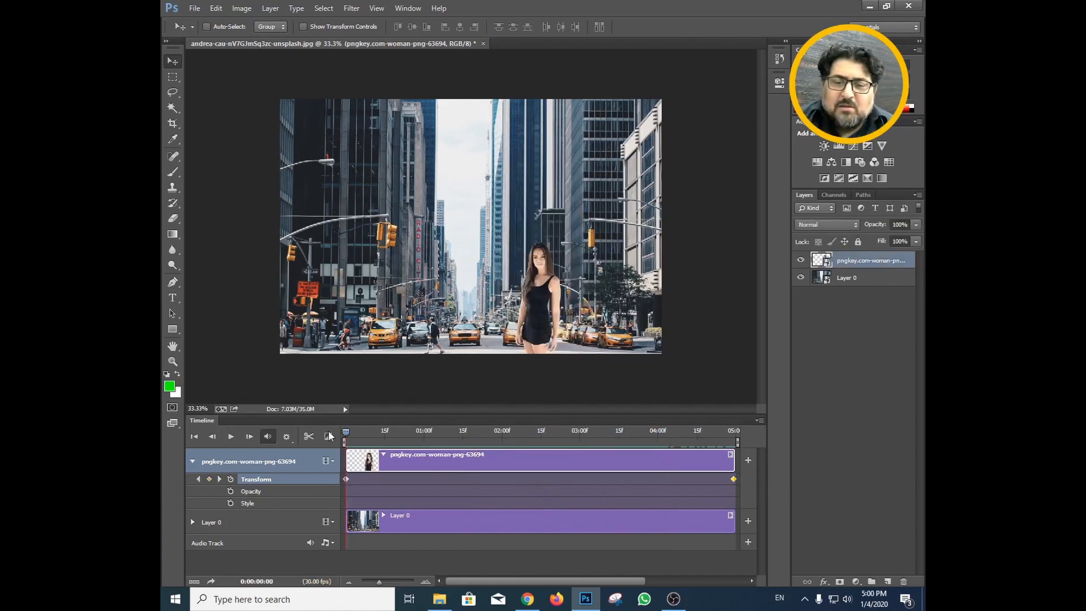
# - Add Transform keyframes to the street photo layer at 0:00:00:00 and at the end of the clip, 0:00:04:29
pyautogui.click(193, 462)
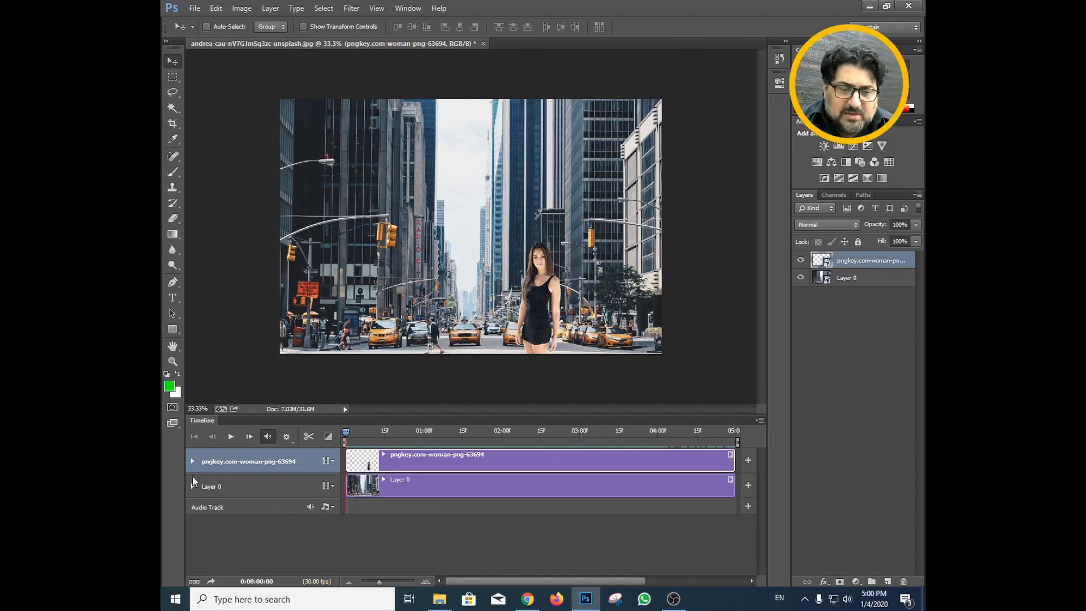
pyautogui.click(193, 486)
pyautogui.click(442, 484)
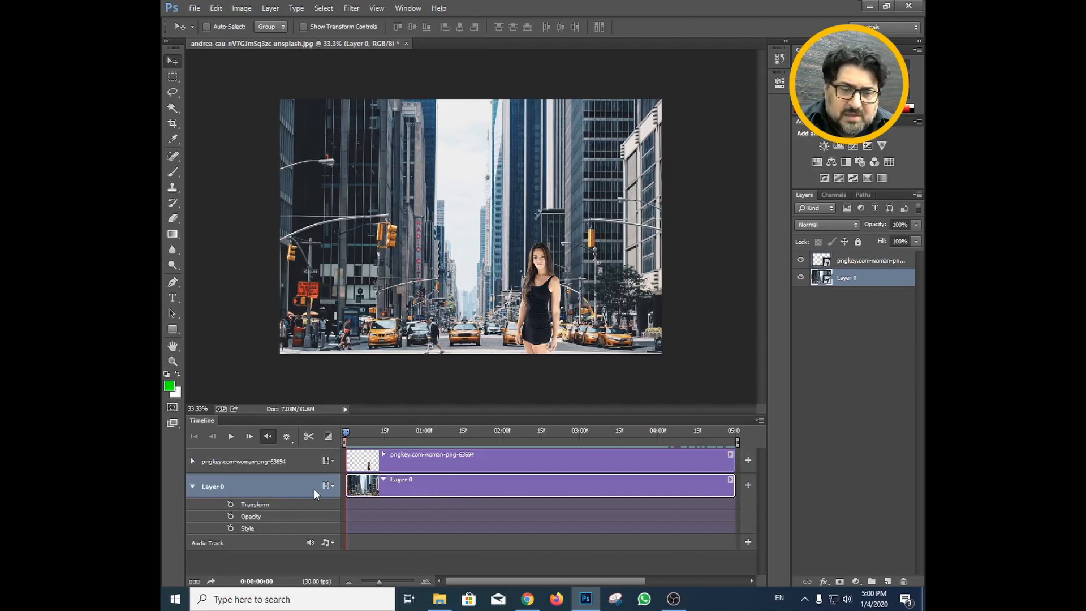
pyautogui.click(230, 504)
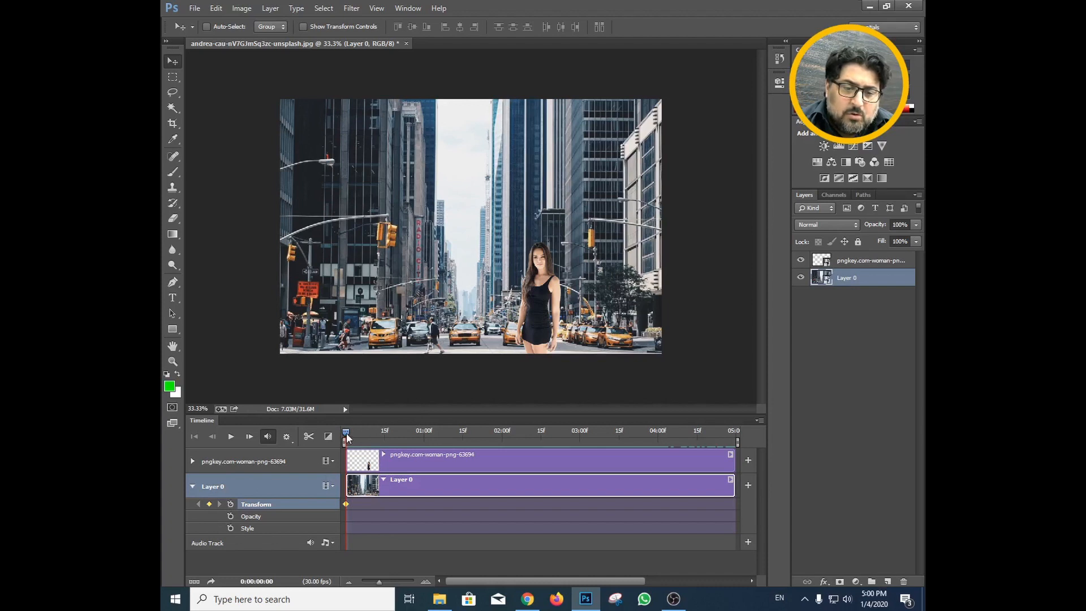
pyautogui.moveTo(347, 436); pyautogui.dragTo(735, 441)
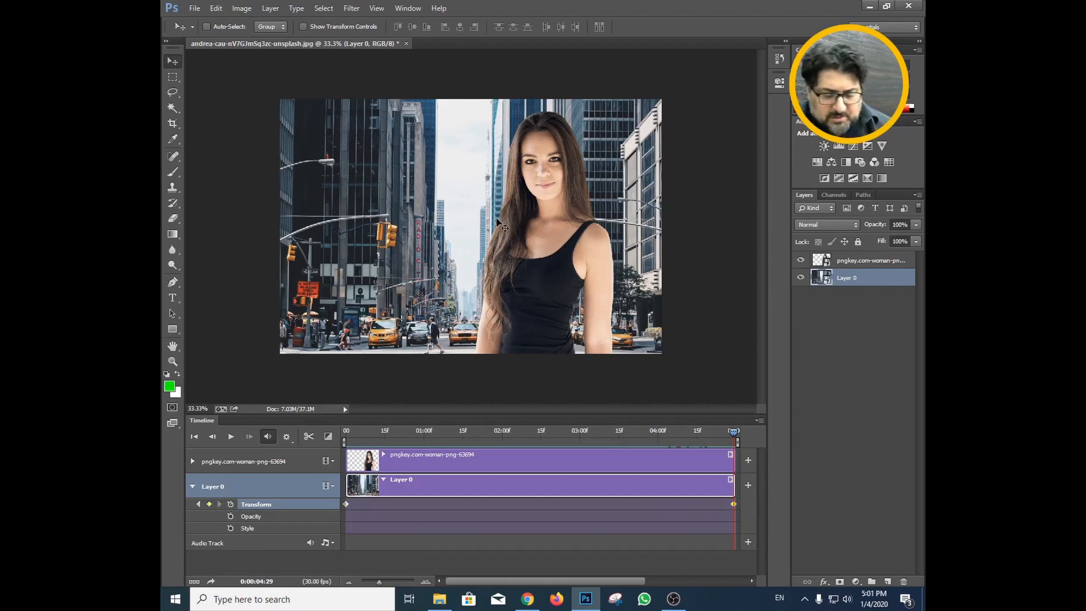
# - Scale the street photo to 100% width and height at the 0:00:04:29 keyframe
pyautogui.hotkey('ctrl', 't')
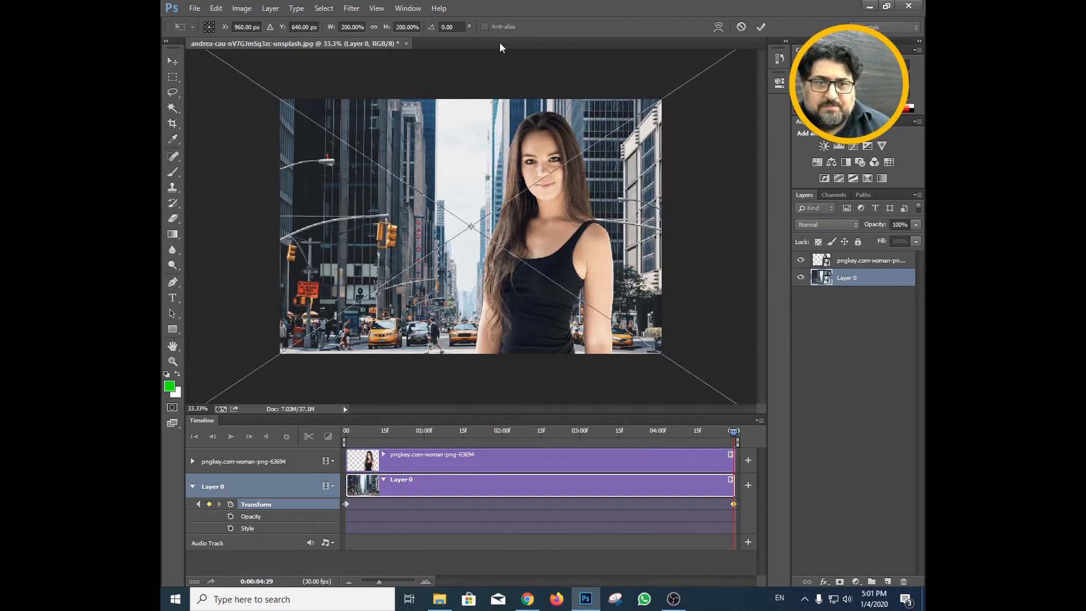
pyautogui.click(363, 27)
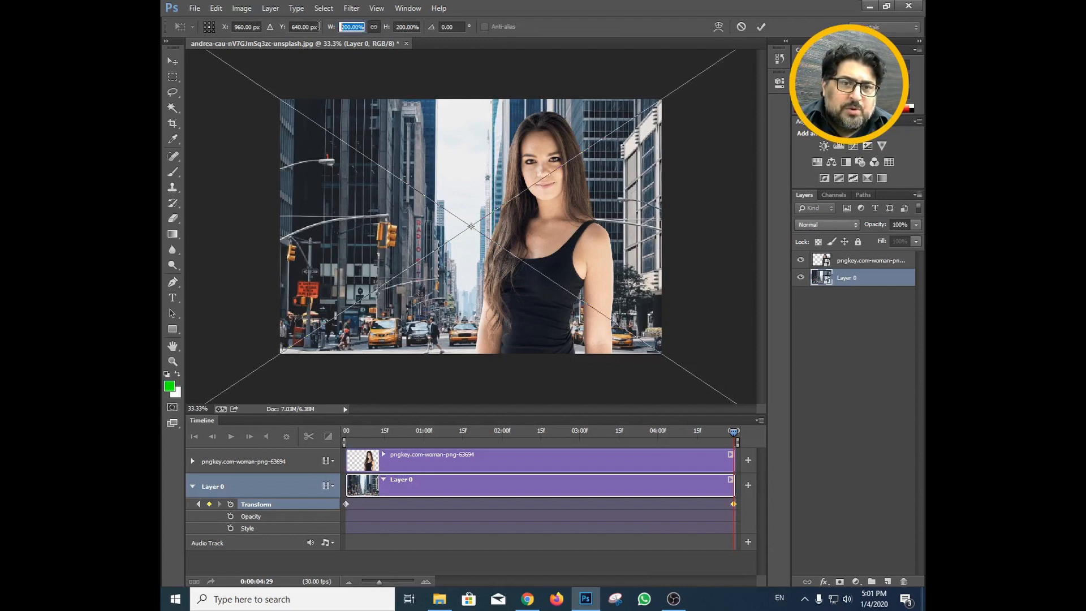
pyautogui.write('100')
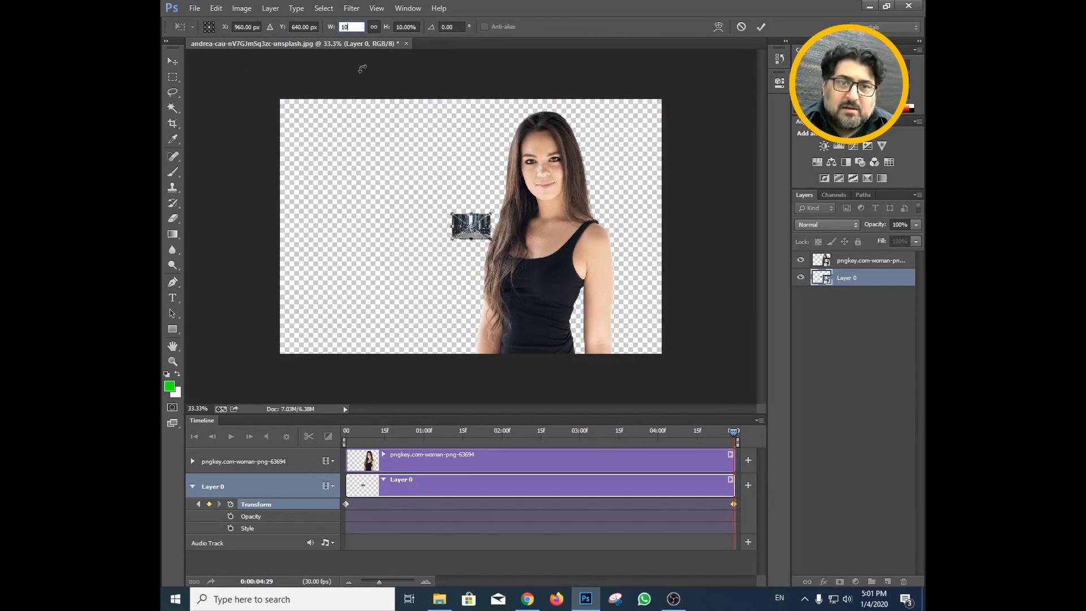
pyautogui.press('Return')
pyautogui.press('Return')
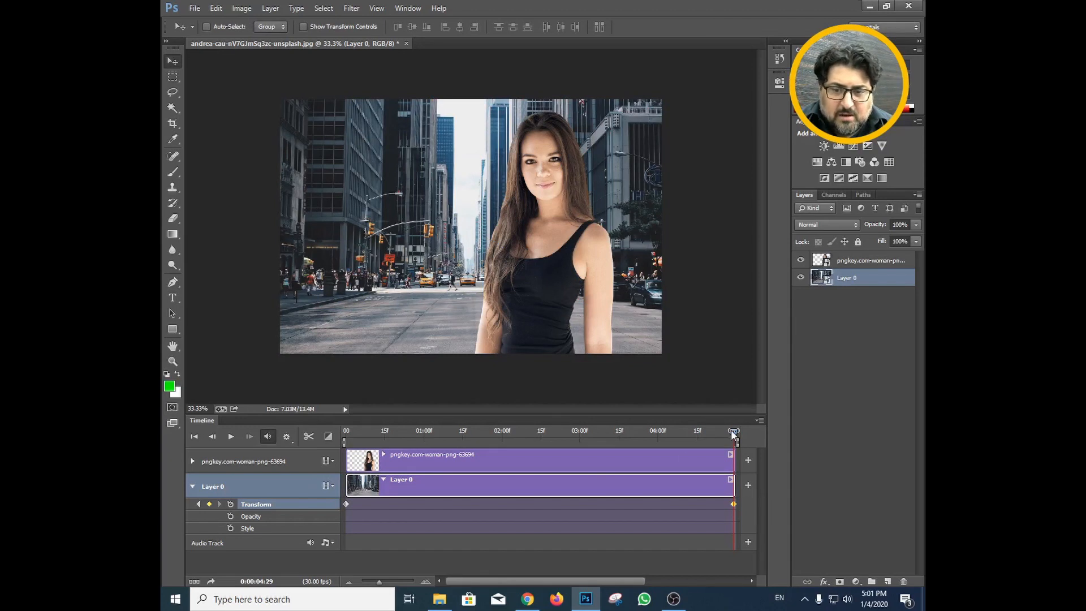
# - Preview the combined zoom animation of the woman and the street, and return the playhead to 0:00:00:00
pyautogui.moveTo(731, 429); pyautogui.dragTo(327, 425)
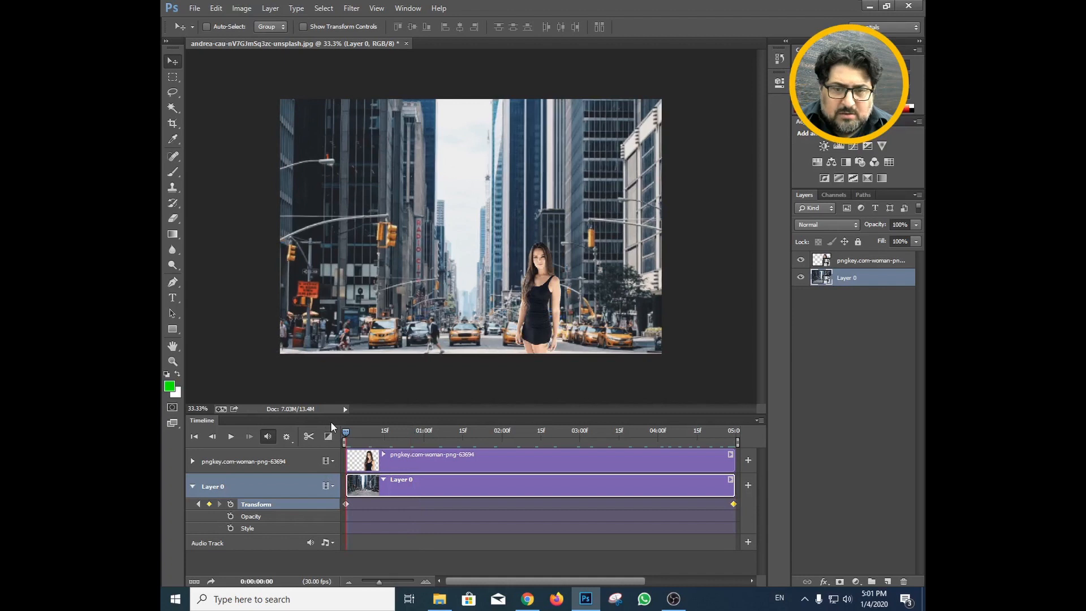
pyautogui.press('space')
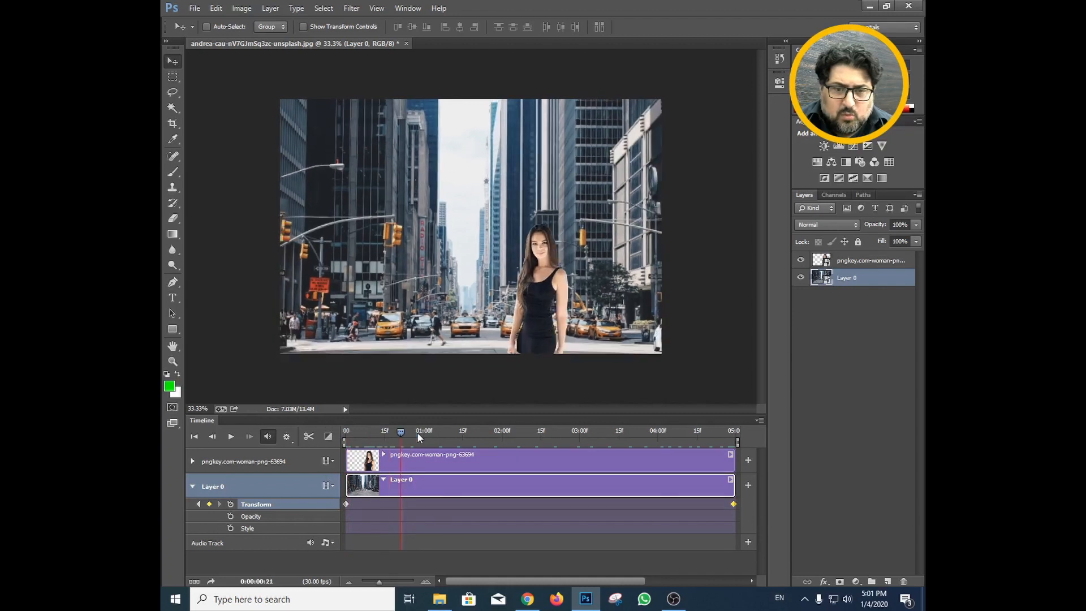
pyautogui.moveTo(416, 432); pyautogui.dragTo(738, 437)
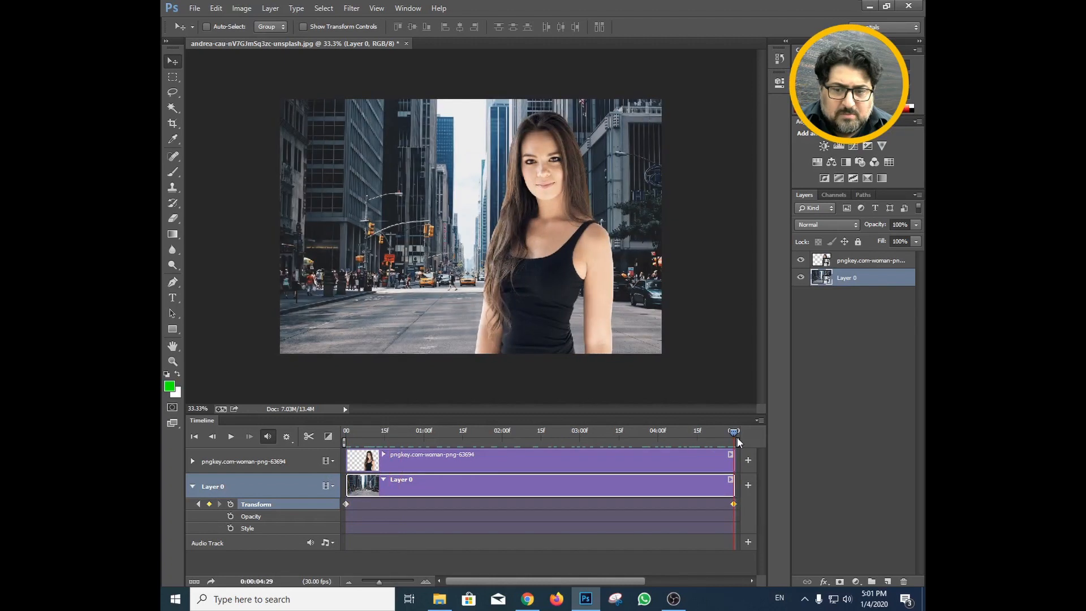
pyautogui.click(231, 436)
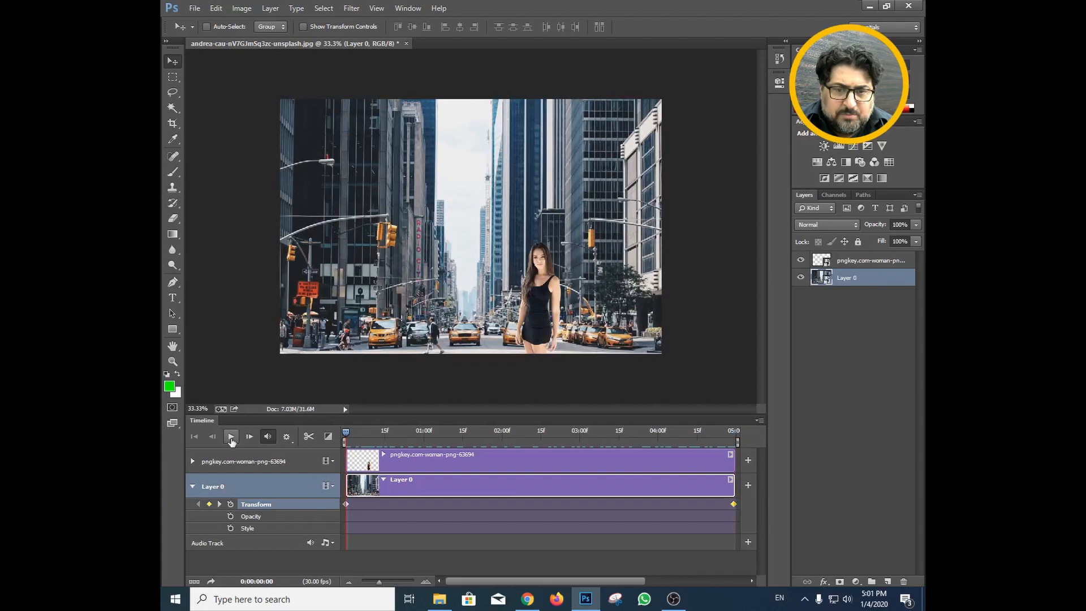
pyautogui.click(231, 438)
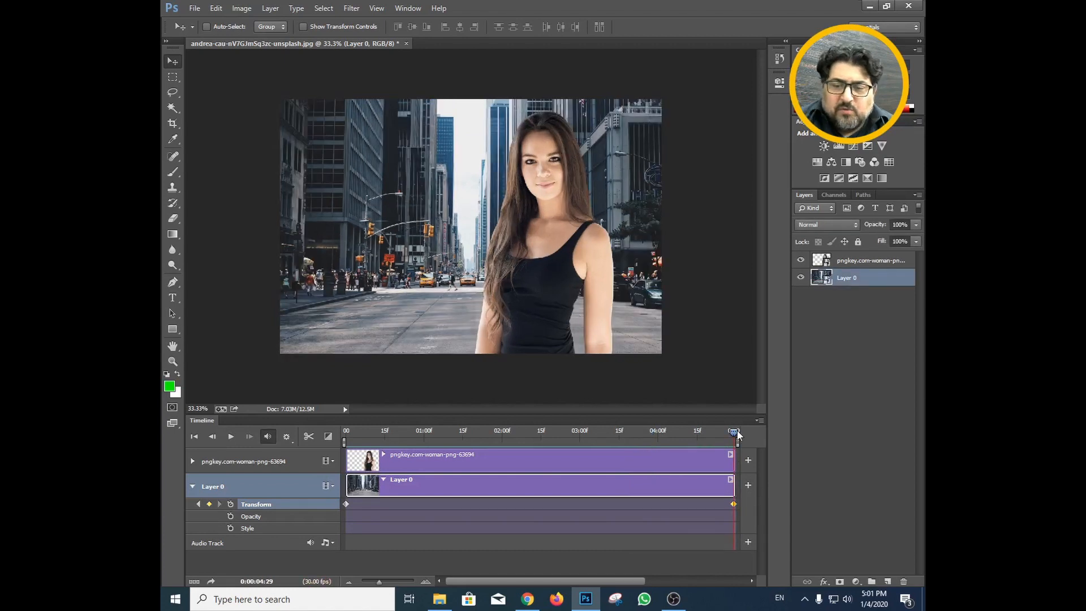
pyautogui.moveTo(737, 432); pyautogui.dragTo(329, 440)
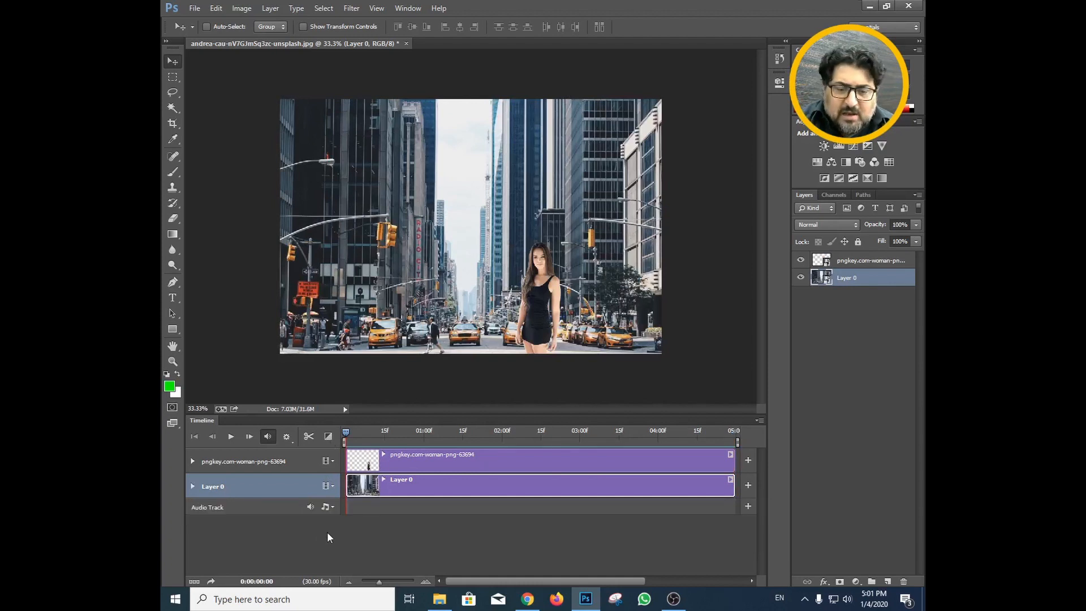
# - Add the bensound-sadday music file from the Downloads folder to the timeline's audio track
pyautogui.click(439, 599)
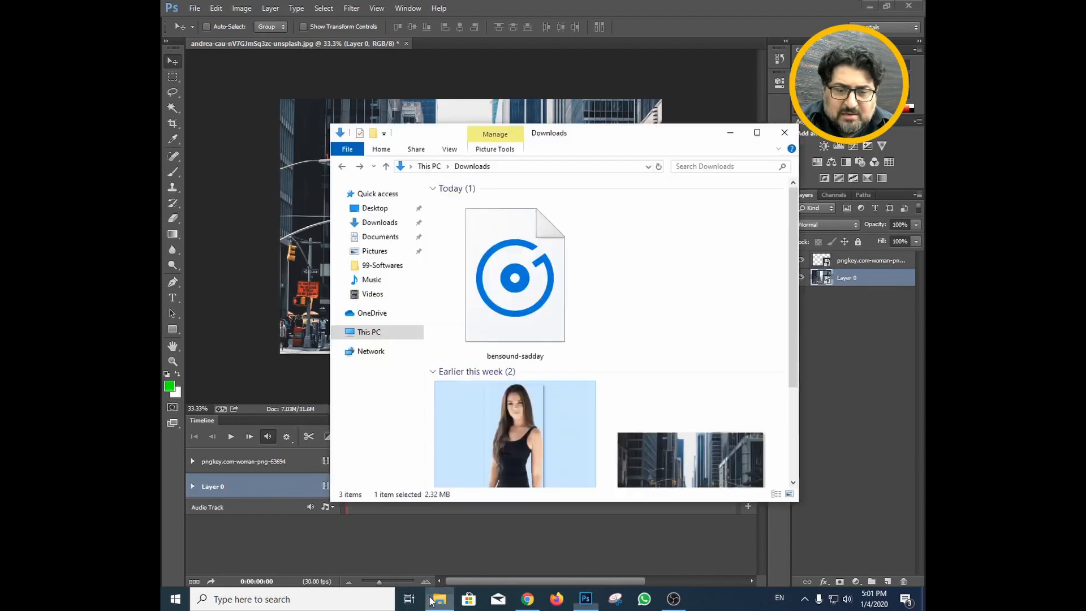
pyautogui.click(549, 291)
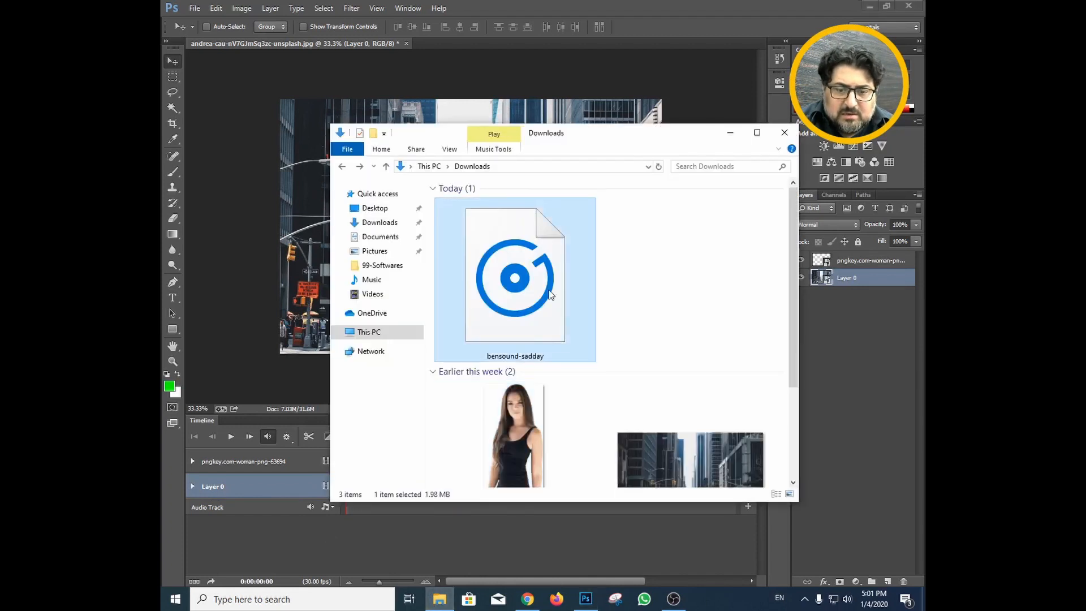
pyautogui.click(439, 599)
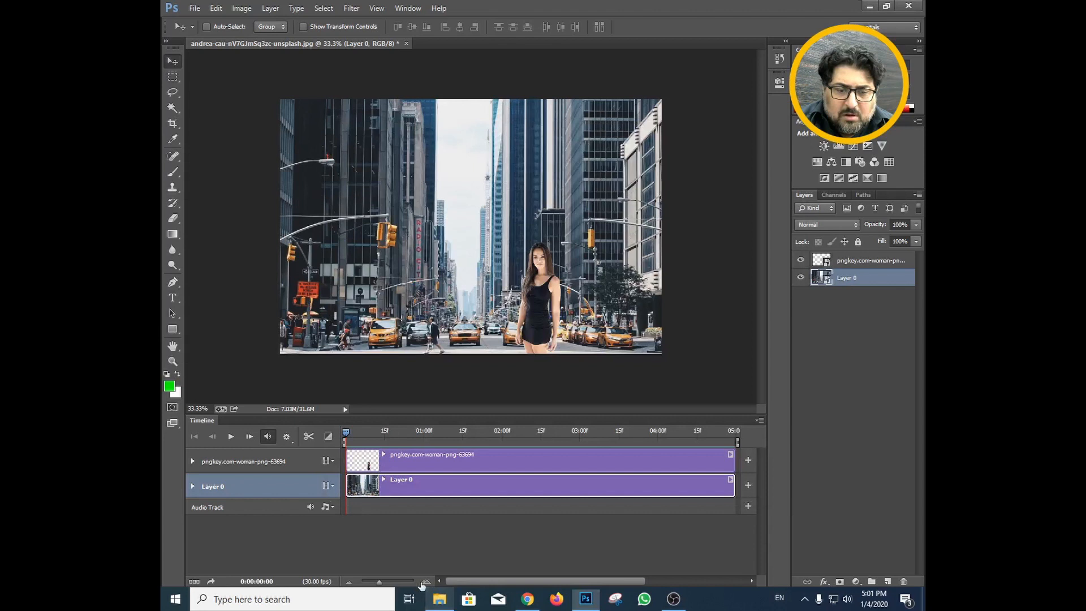
pyautogui.click(328, 509)
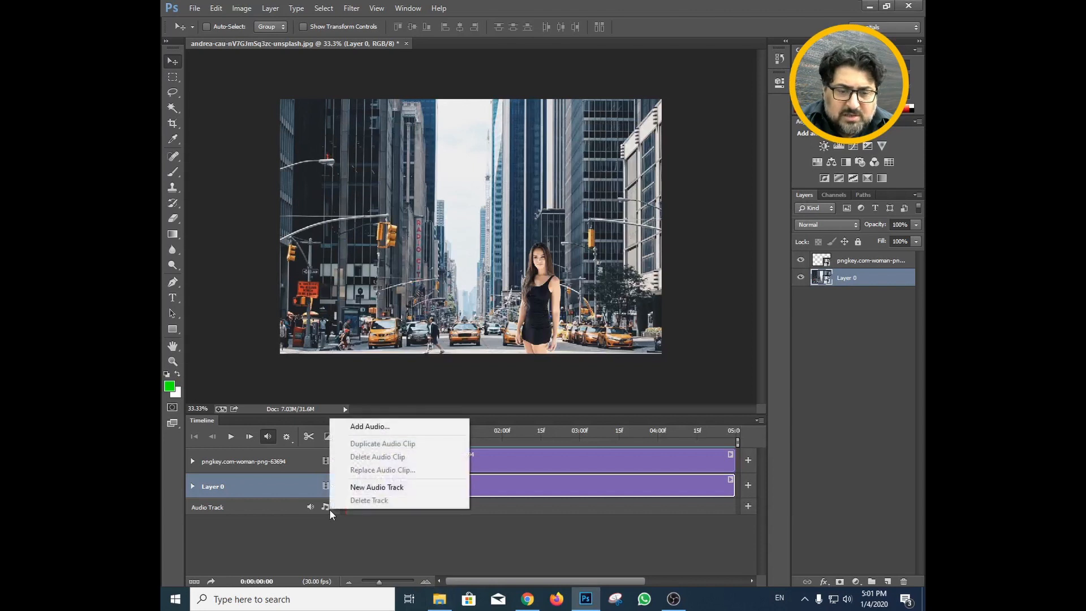
pyautogui.click(368, 428)
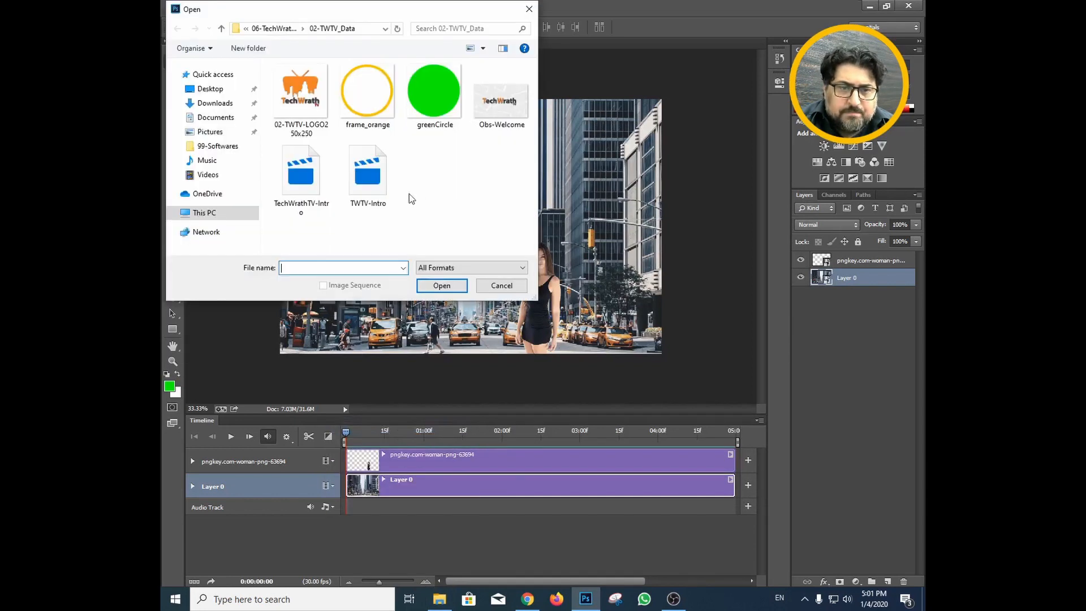
pyautogui.click(214, 103)
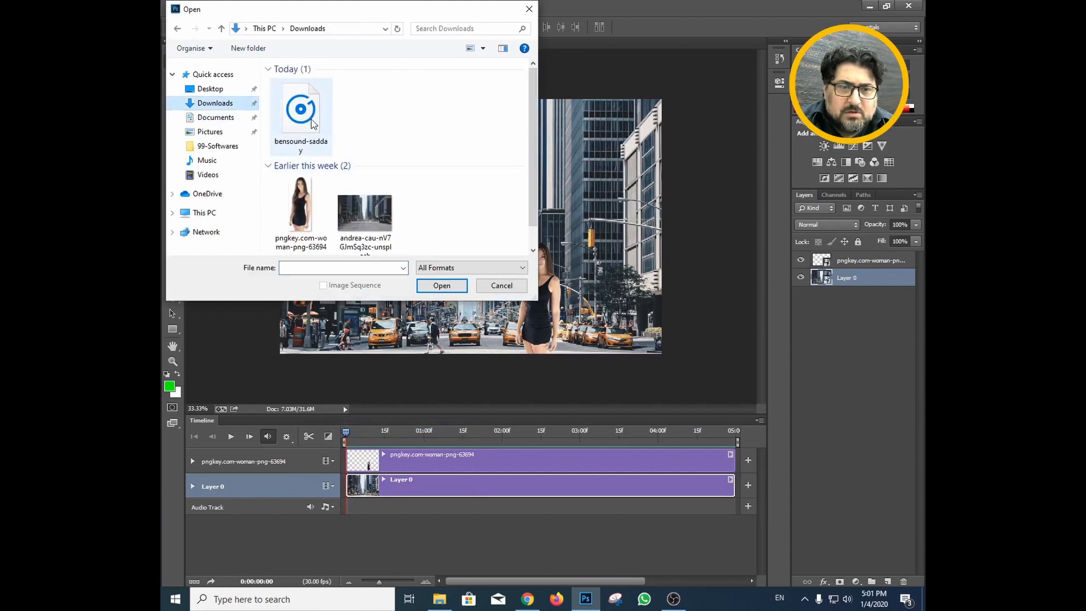
pyautogui.doubleClick(312, 122)
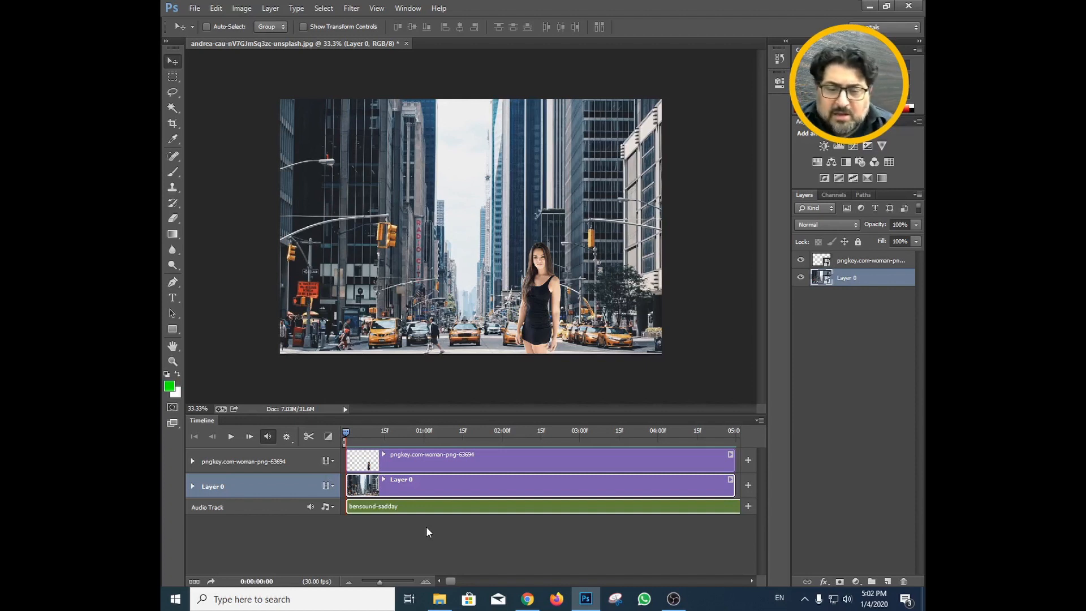
# - Trim the end of the bensound-sadday audio clip to match the end of the two image clips
pyautogui.click(350, 583)
pyautogui.click(349, 582)
pyautogui.click(350, 582)
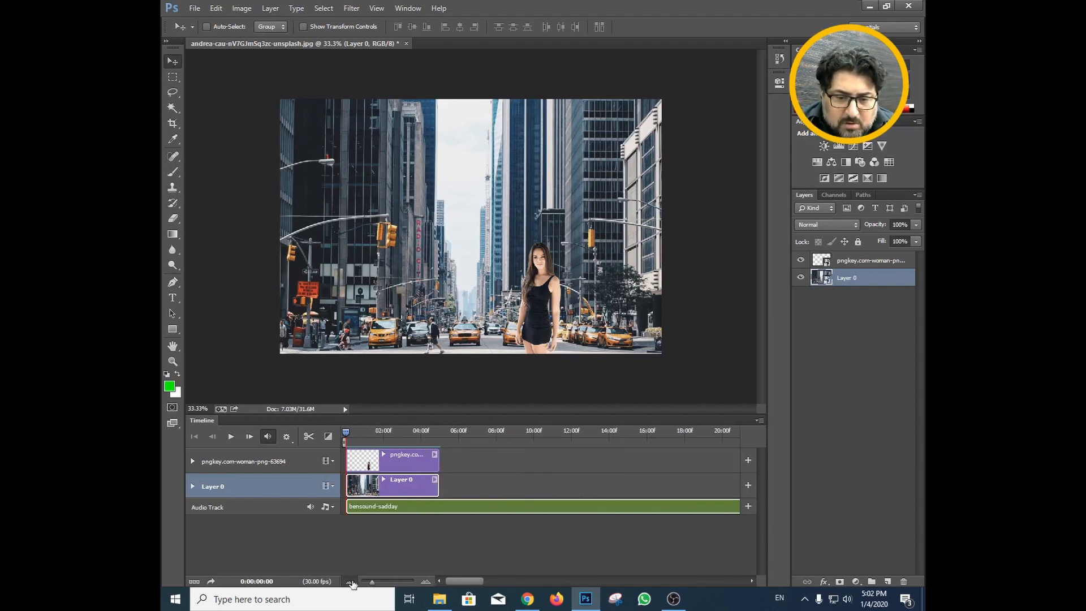
pyautogui.click(350, 583)
pyautogui.click(350, 582)
pyautogui.click(350, 582)
pyautogui.click(349, 582)
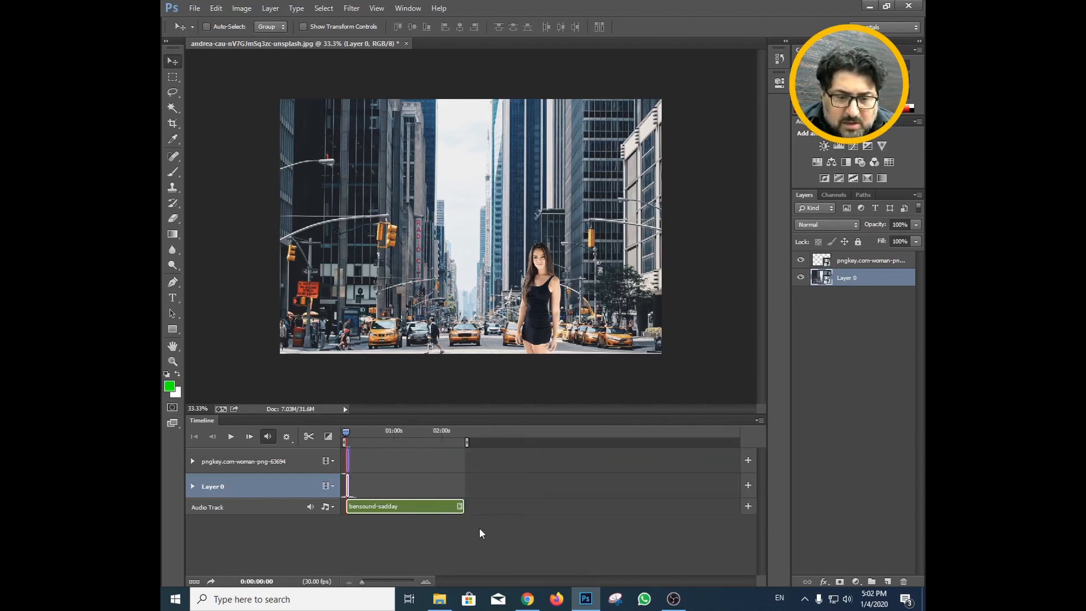
pyautogui.moveTo(461, 506); pyautogui.dragTo(351, 509)
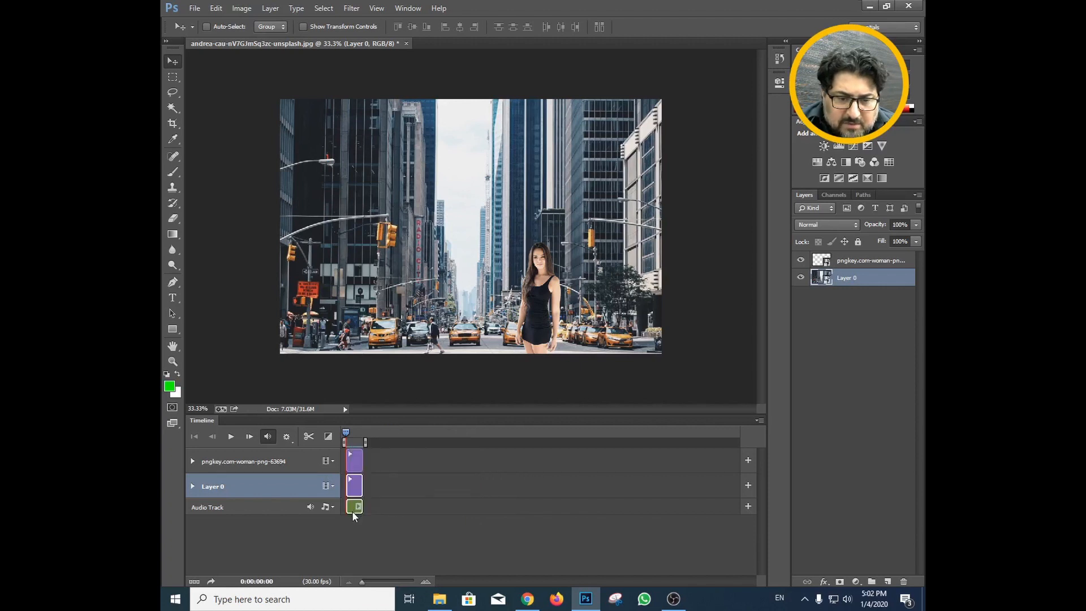
pyautogui.click(426, 581)
pyautogui.click(427, 581)
pyautogui.click(428, 582)
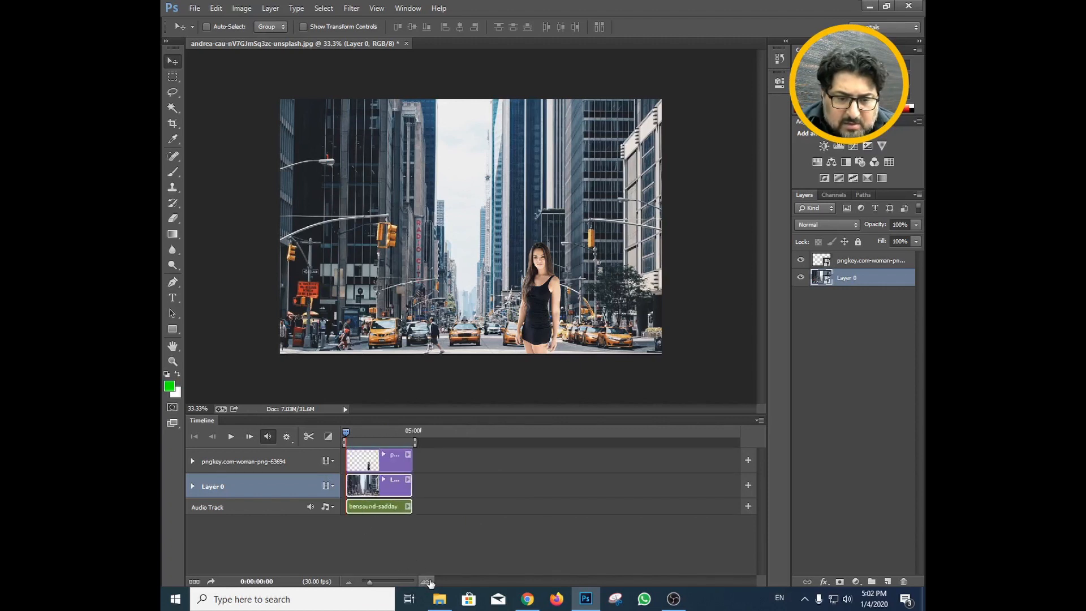
pyautogui.click(427, 582)
pyautogui.click(428, 581)
pyautogui.click(428, 582)
pyautogui.click(427, 582)
pyautogui.moveTo(514, 578); pyautogui.dragTo(436, 555)
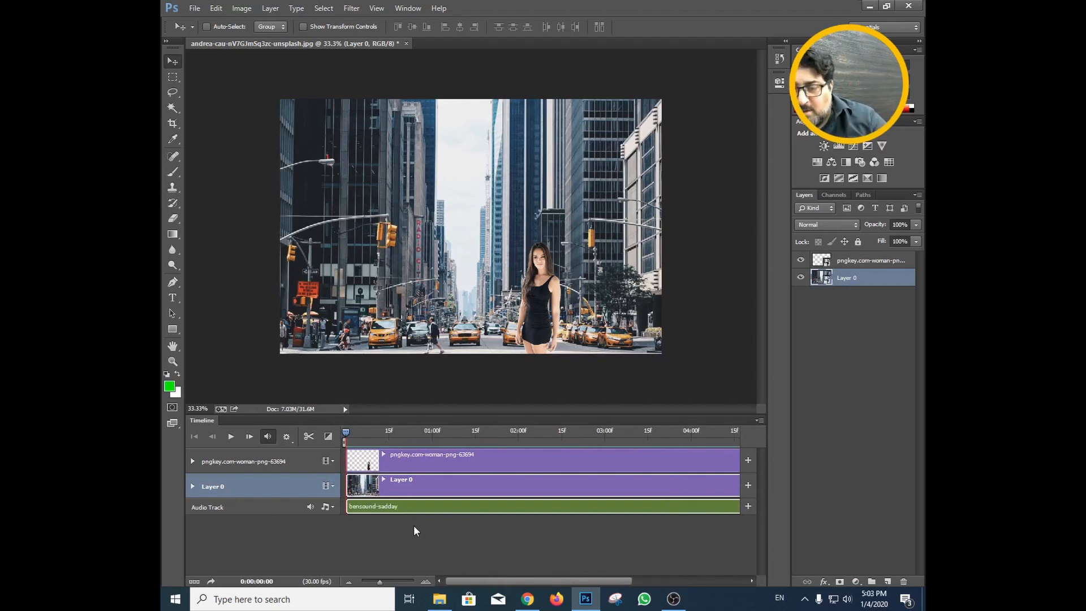
# - Play back the animation together with the music through to the end of the clips
pyautogui.click(231, 436)
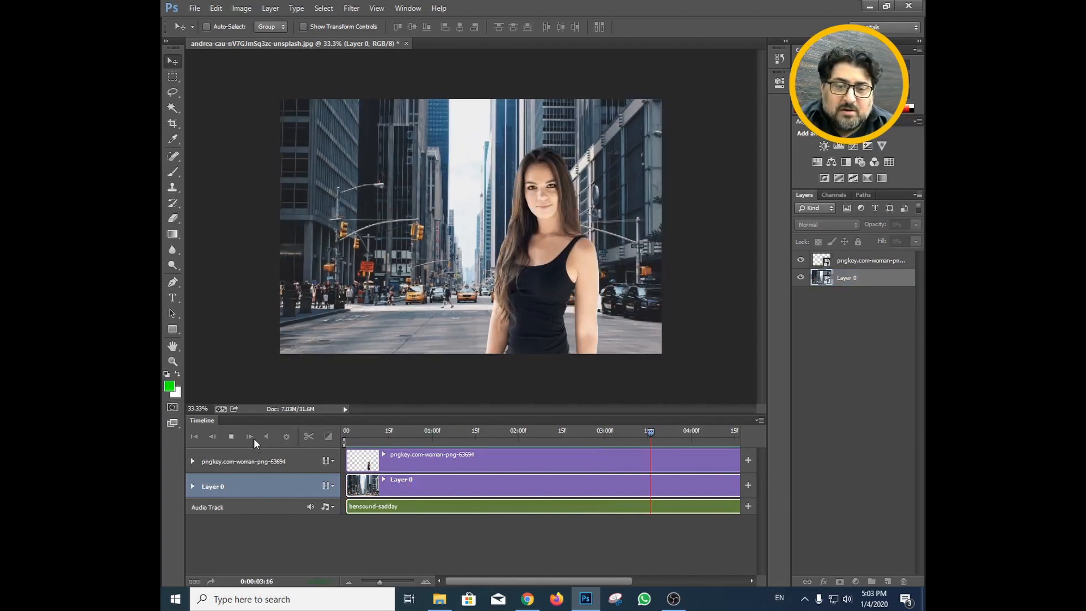
pyautogui.click(231, 436)
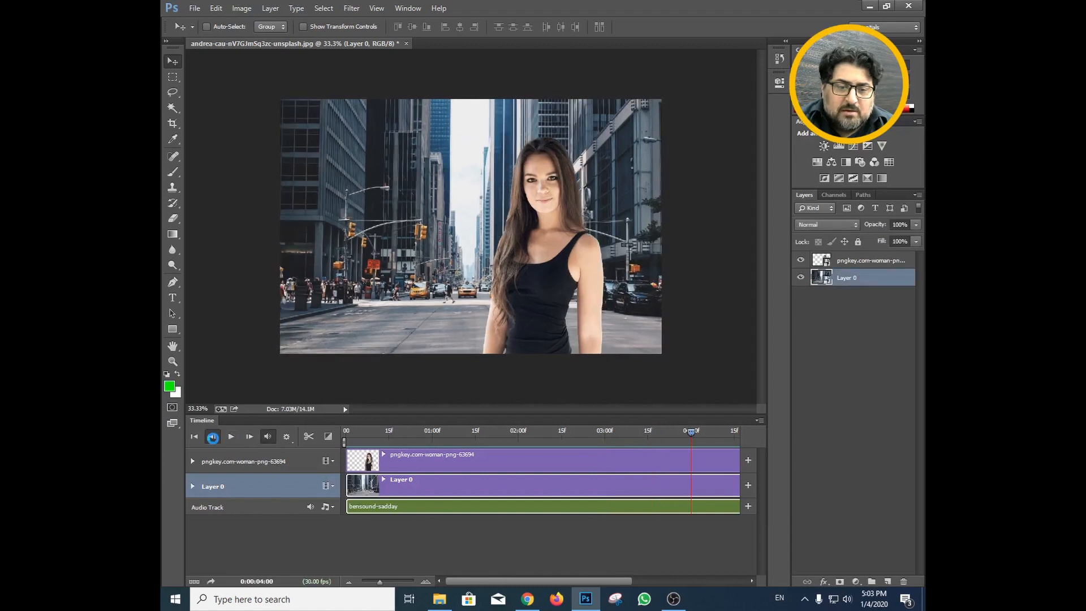
pyautogui.click(213, 438)
pyautogui.click(232, 437)
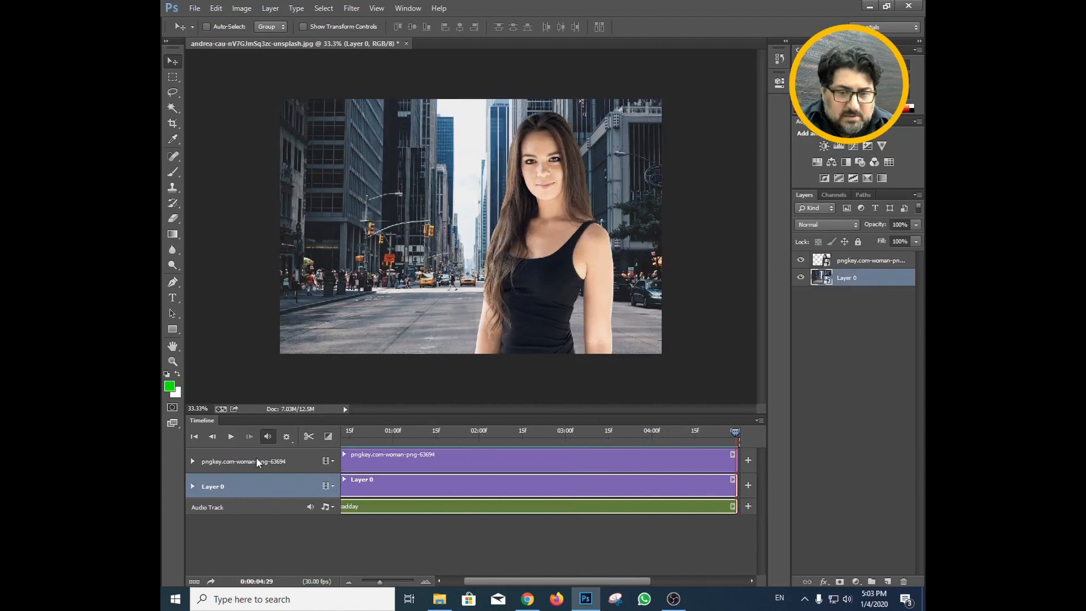
# - Trim about one second off the start of the audio clip and extend its end to match the image clips
pyautogui.click(348, 582)
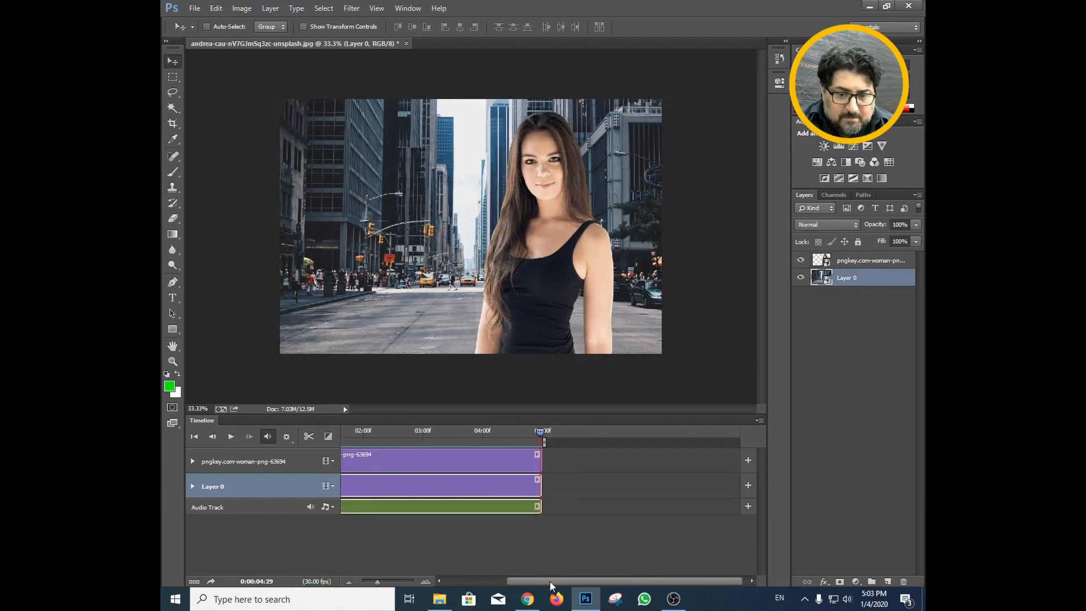
pyautogui.moveTo(549, 581); pyautogui.dragTo(410, 575)
pyautogui.moveTo(348, 509); pyautogui.dragTo(409, 509)
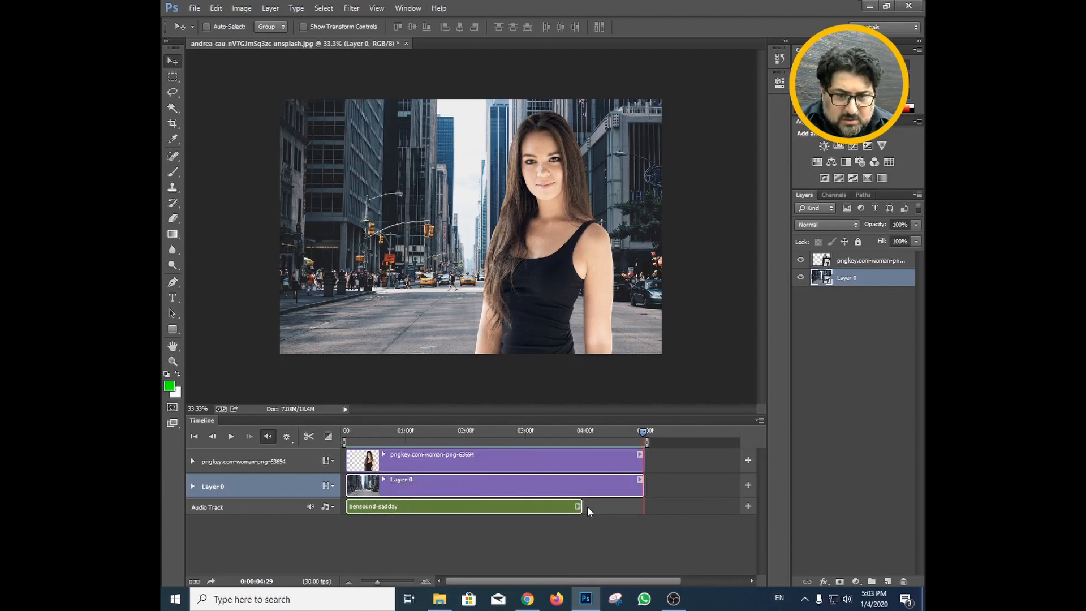
pyautogui.moveTo(581, 507); pyautogui.dragTo(642, 507)
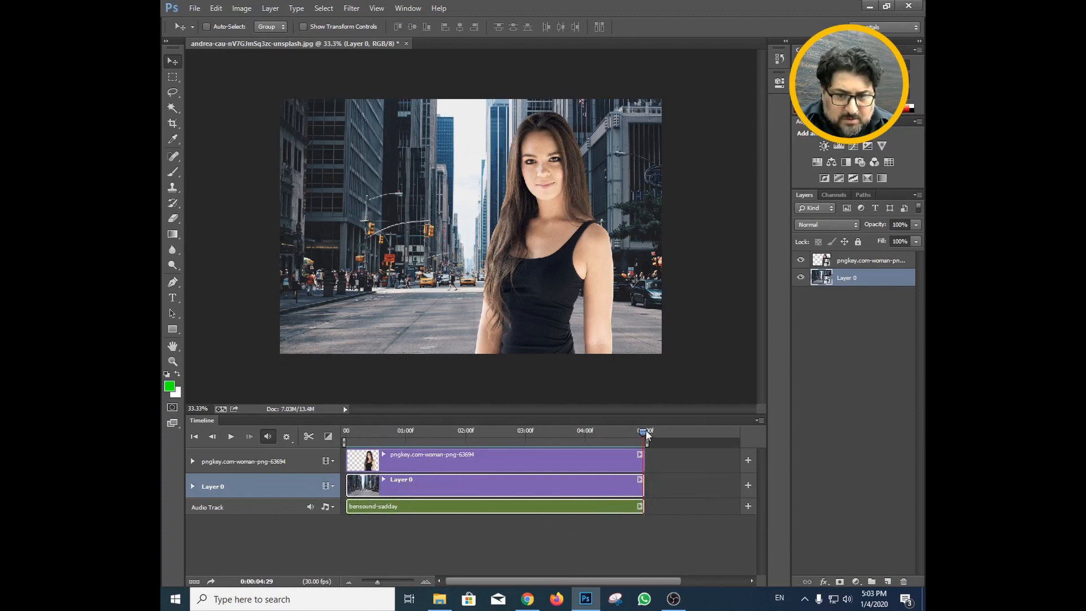
# - Preview the animation with the retrimmed music from 0:00:00:00 and examine the end of the timeline
pyautogui.moveTo(646, 430); pyautogui.dragTo(347, 432)
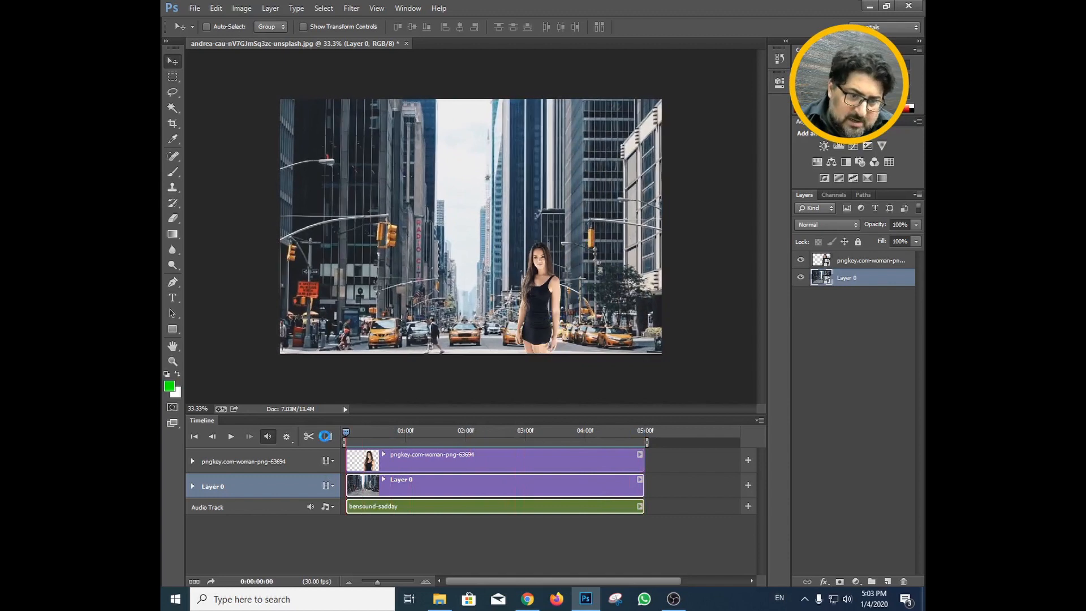
pyautogui.click(232, 437)
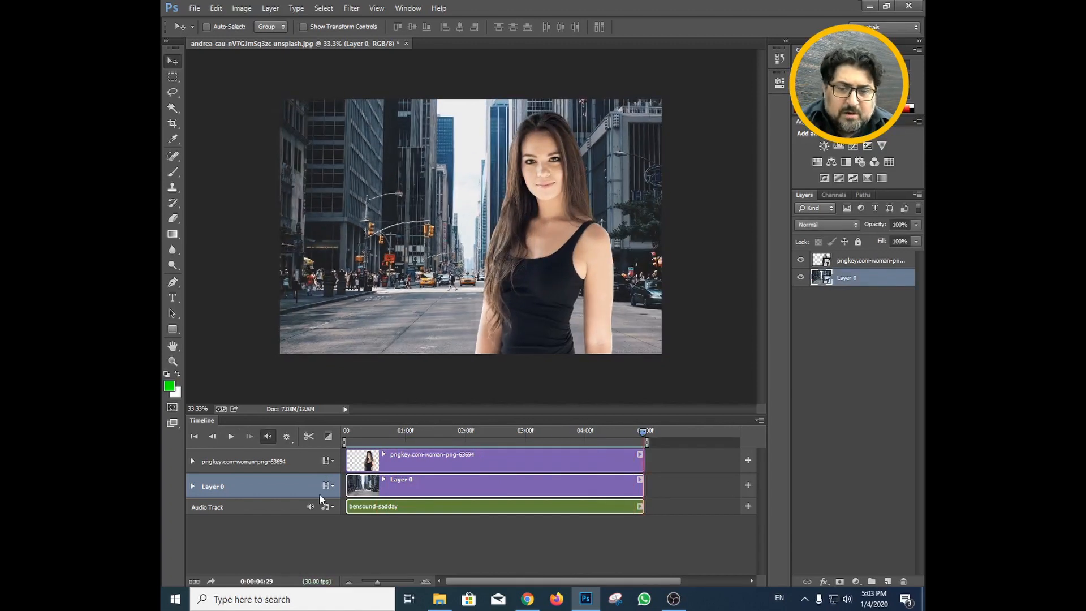
pyautogui.moveTo(565, 582); pyautogui.dragTo(657, 582)
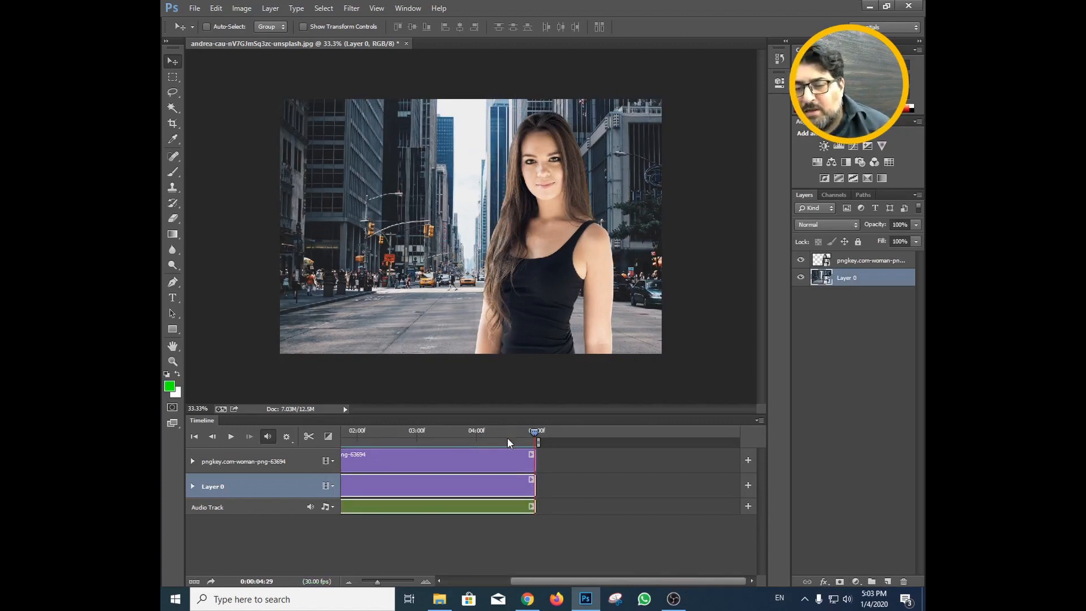
# - Extend the end of the woman clip on the timeline to about 10:00f
pyautogui.click(521, 432)
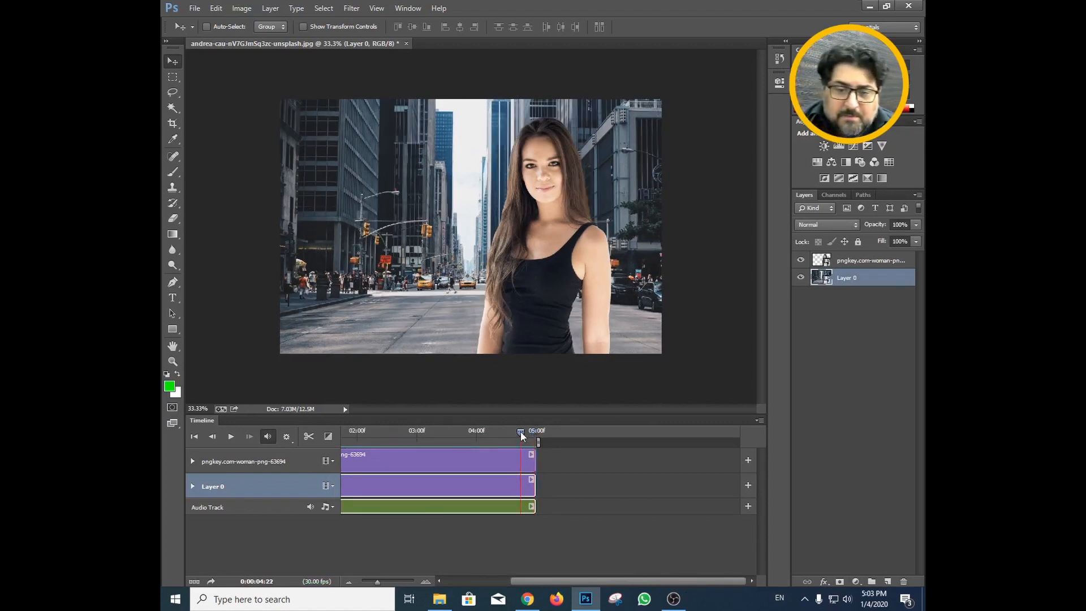
pyautogui.click(533, 459)
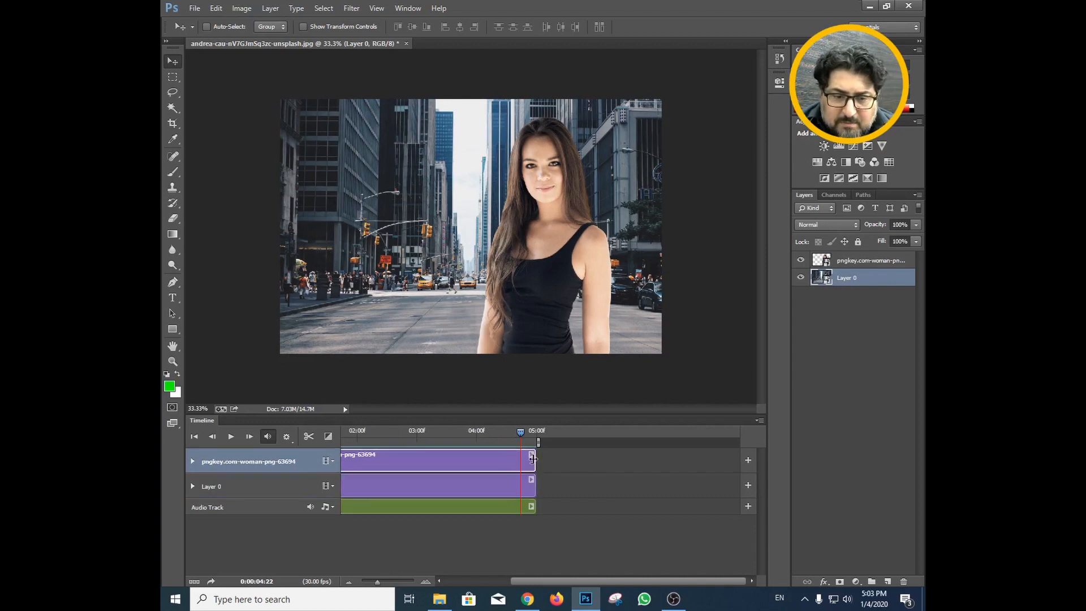
pyautogui.moveTo(533, 459); pyautogui.dragTo(682, 460)
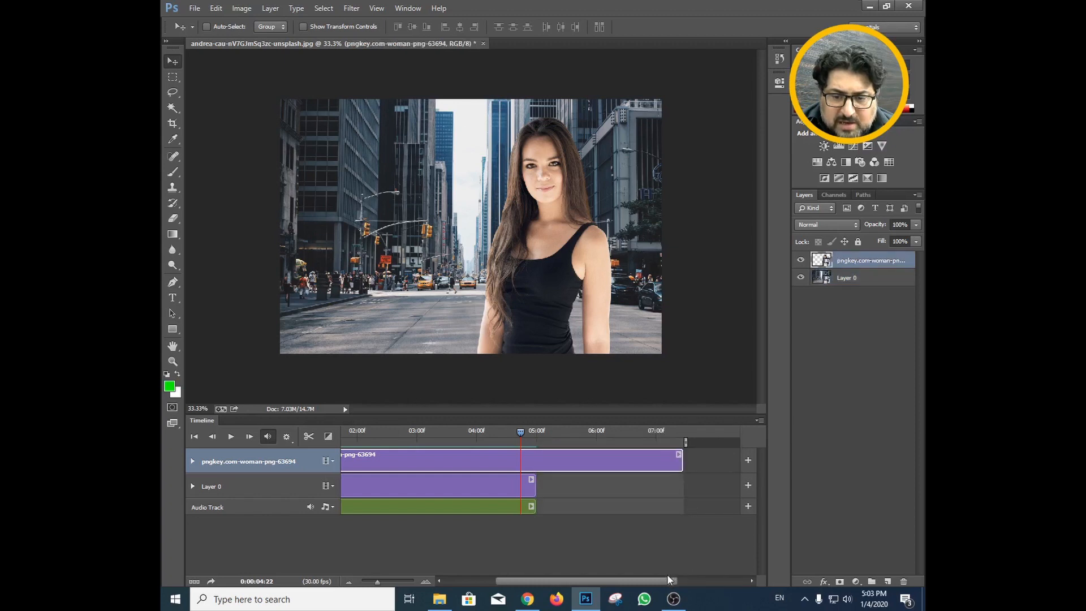
pyautogui.moveTo(667, 580); pyautogui.dragTo(712, 579)
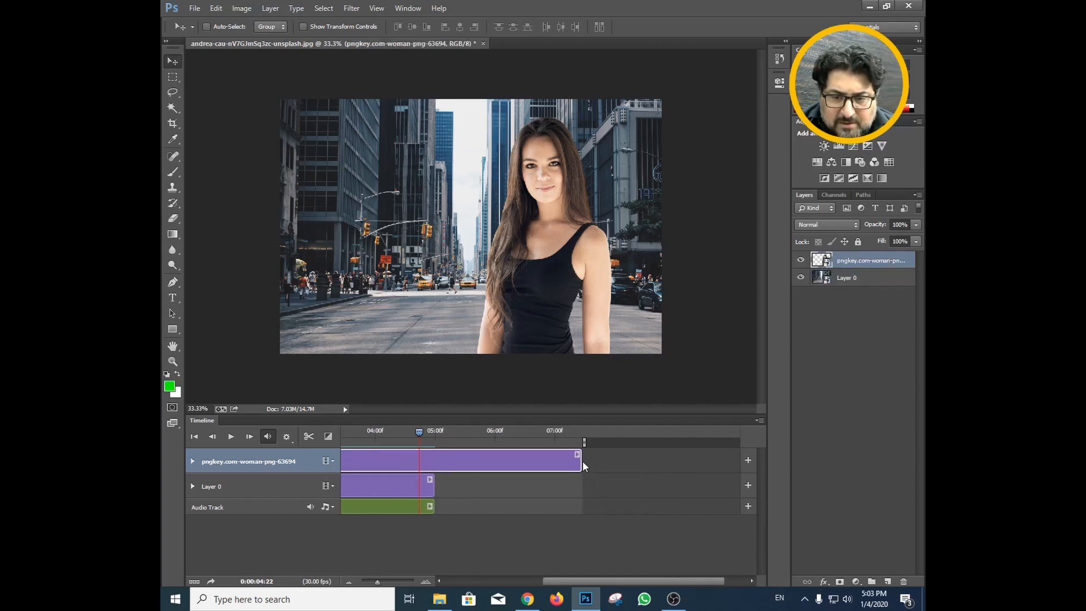
pyautogui.moveTo(584, 465); pyautogui.dragTo(716, 460)
pyautogui.moveTo(663, 578); pyautogui.dragTo(726, 576)
pyautogui.moveTo(557, 460)
pyautogui.mouseDown()
pyautogui.moveTo(588, 460)
pyautogui.moveTo(574, 460)
pyautogui.mouseUp()
# - Extend the ends of the Layer 0 clip and the audio clip to match the woman clip's end at about 10:00f
pyautogui.moveTo(616, 579); pyautogui.dragTo(573, 572)
pyautogui.moveTo(400, 484); pyautogui.dragTo(701, 485)
pyautogui.moveTo(398, 512); pyautogui.dragTo(695, 503)
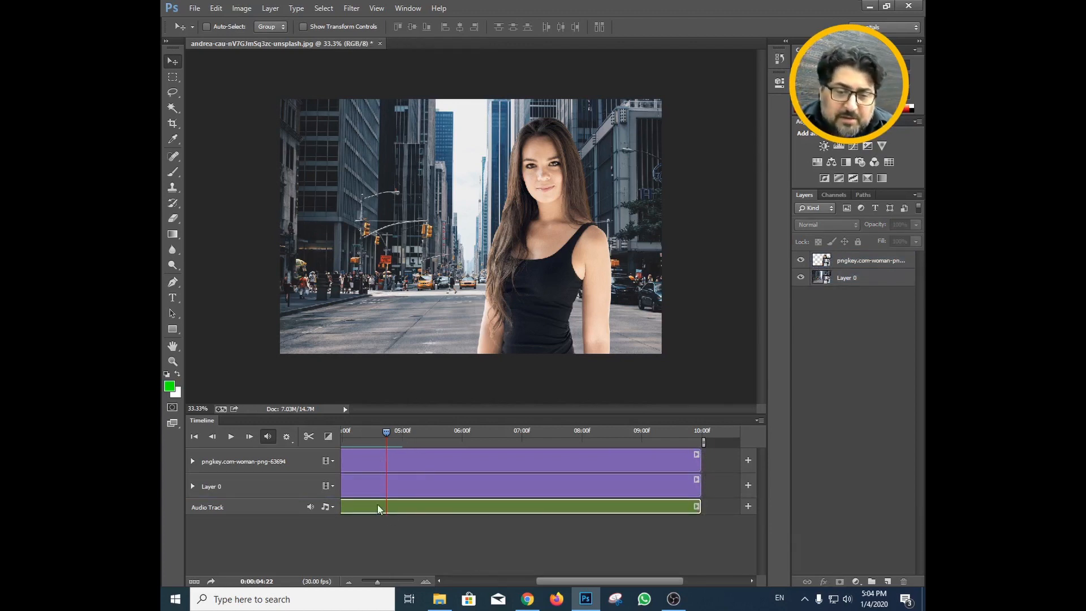
# - Move the final Transform keyframes of the woman layer and Layer 0 from 04:29 to the end of their lengthened clips
pyautogui.click(192, 461)
pyautogui.click(400, 479)
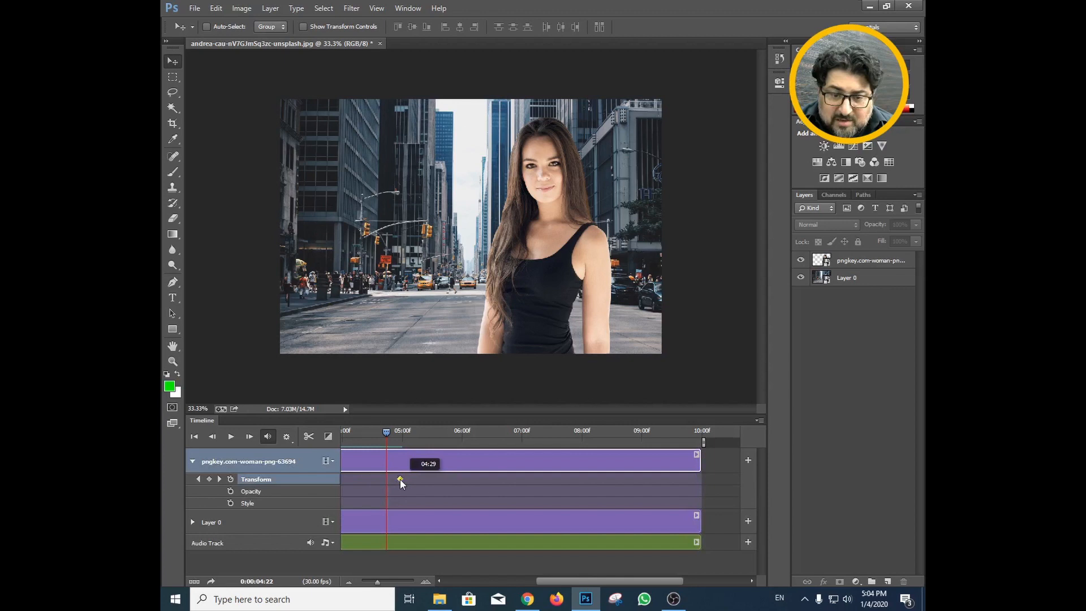
pyautogui.moveTo(399, 480); pyautogui.dragTo(691, 481)
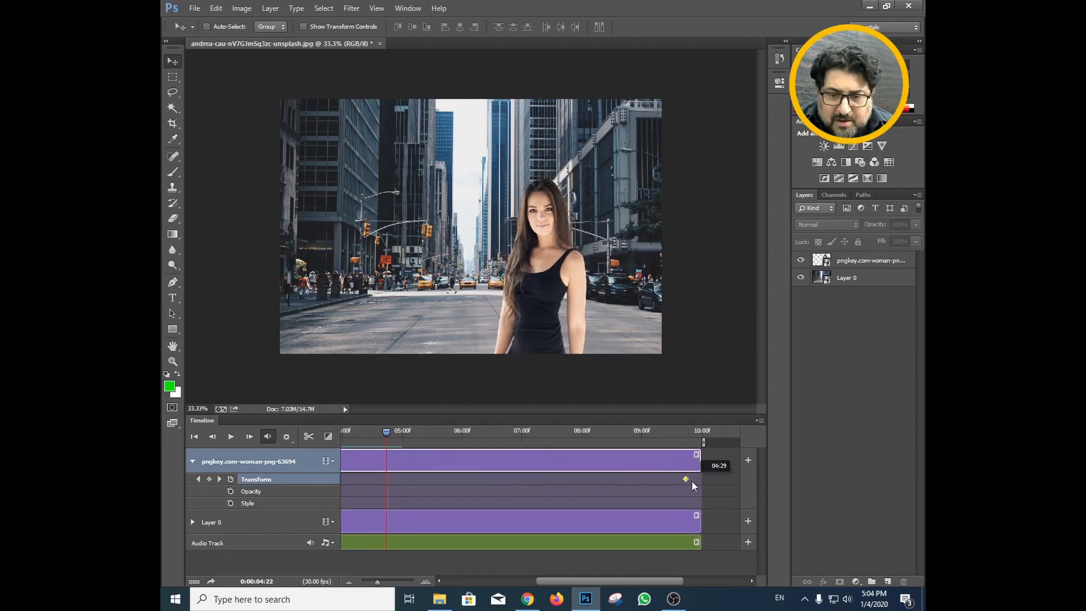
pyautogui.click(192, 460)
pyautogui.click(194, 486)
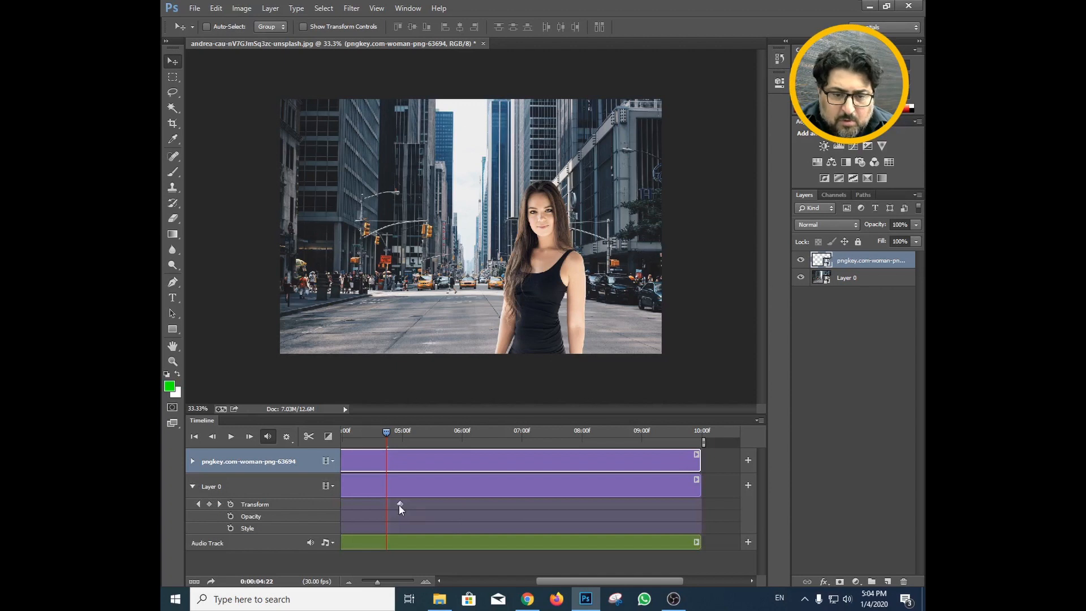
pyautogui.moveTo(399, 504); pyautogui.dragTo(705, 504)
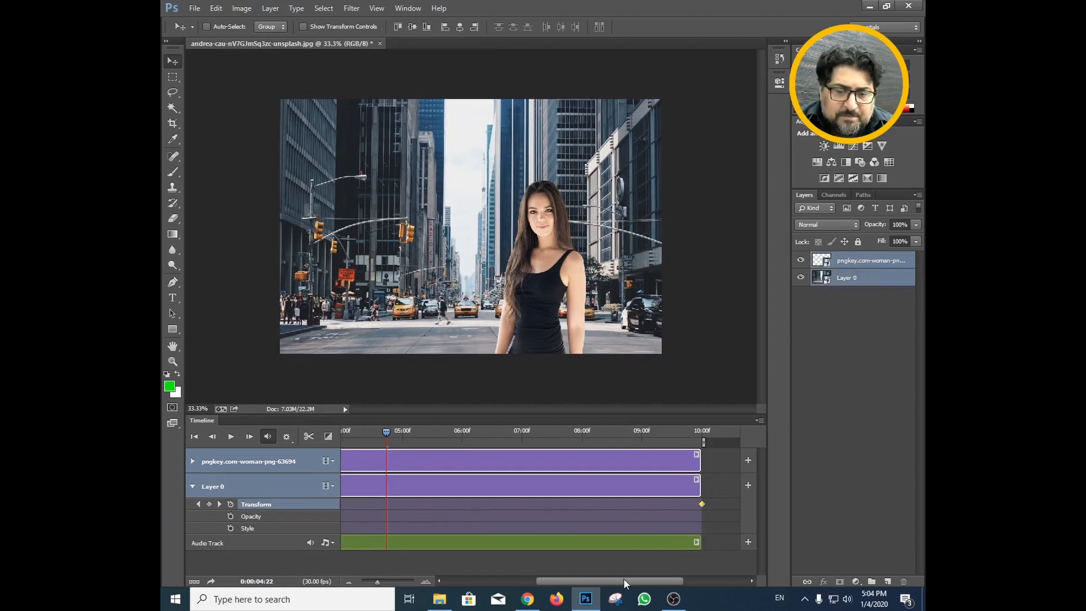
# - Play the lengthened animation with its music twice from 0:00:00:00, return the playhead to the start and collapse Layer 0's properties
pyautogui.moveTo(586, 580); pyautogui.dragTo(487, 580)
pyautogui.moveTo(515, 432); pyautogui.dragTo(325, 435)
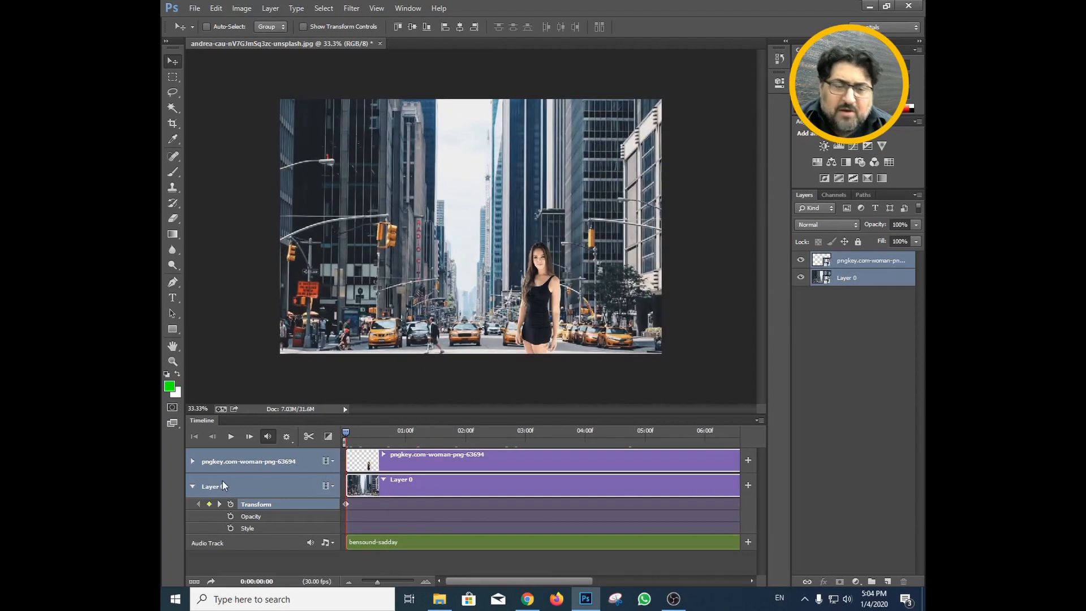
pyautogui.click(230, 436)
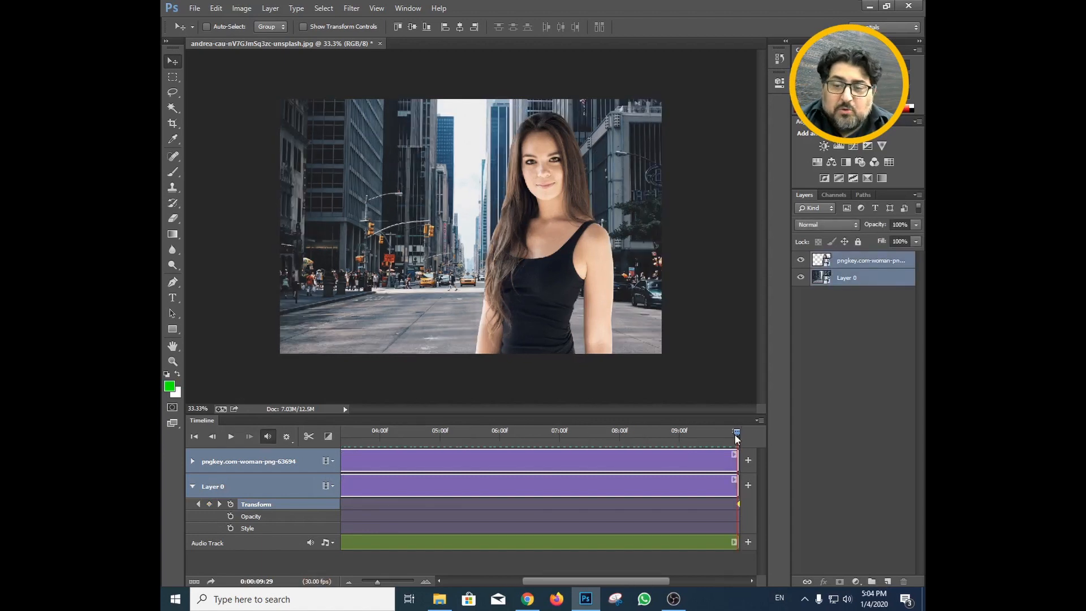
pyautogui.moveTo(735, 435); pyautogui.dragTo(316, 441)
pyautogui.moveTo(492, 579); pyautogui.dragTo(438, 578)
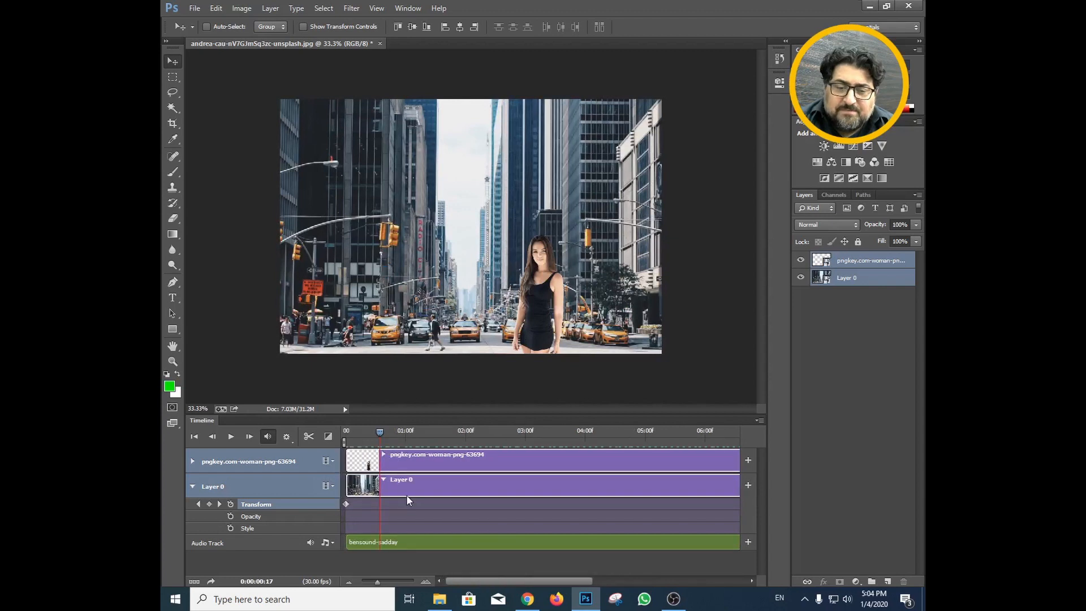
pyautogui.moveTo(380, 432); pyautogui.dragTo(344, 429)
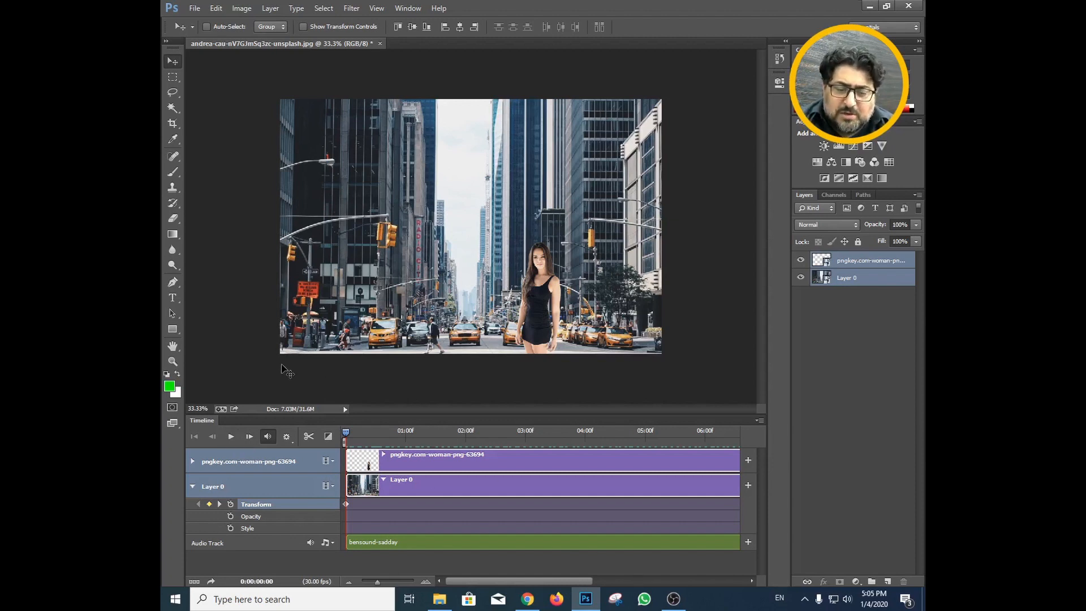
pyautogui.click(232, 437)
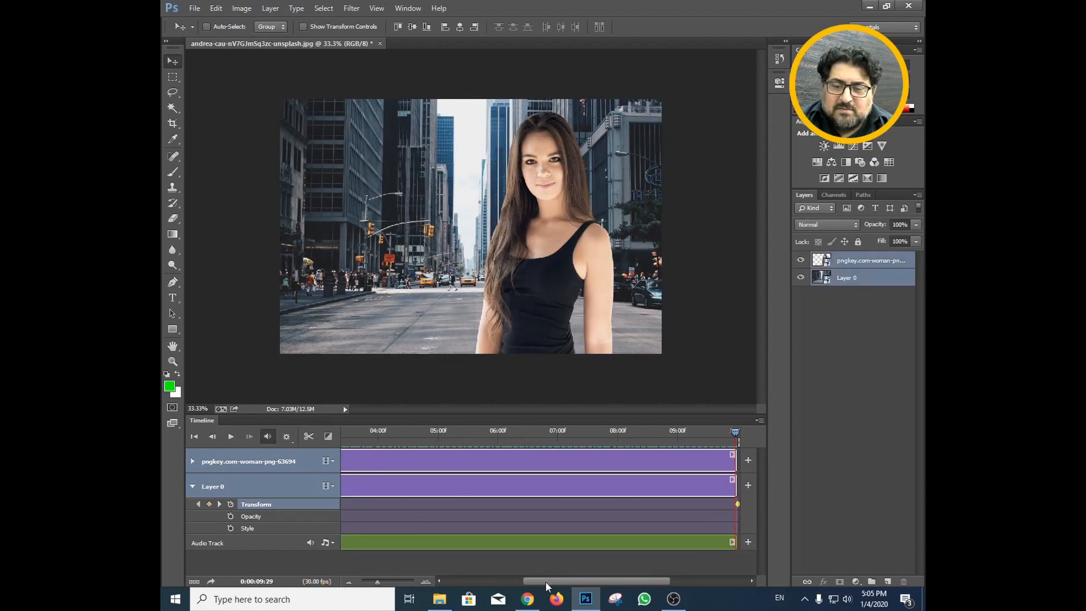
pyautogui.moveTo(546, 582); pyautogui.dragTo(439, 573)
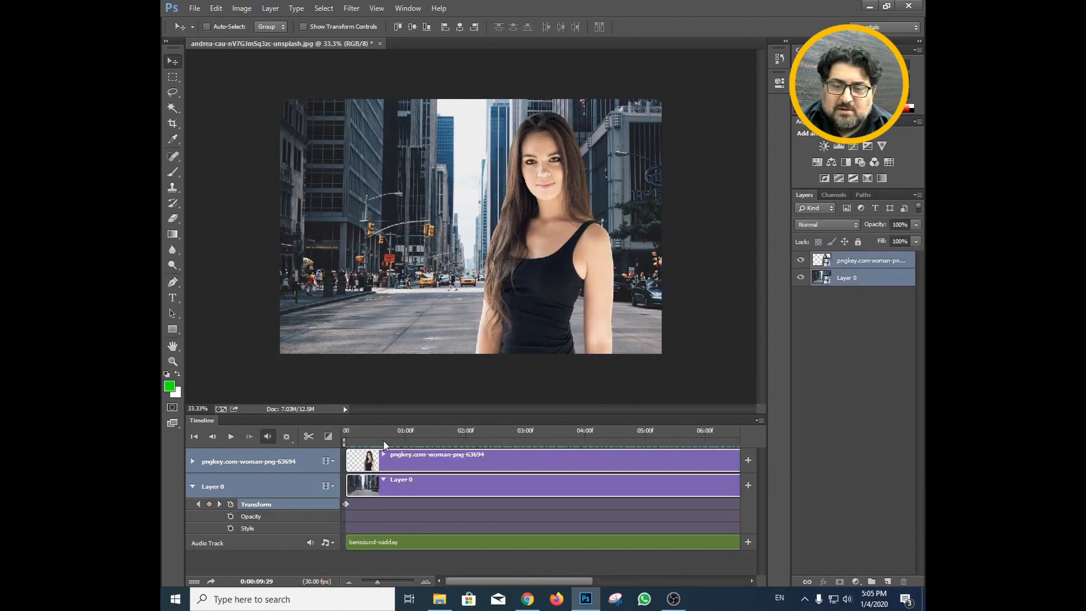
pyautogui.click(345, 440)
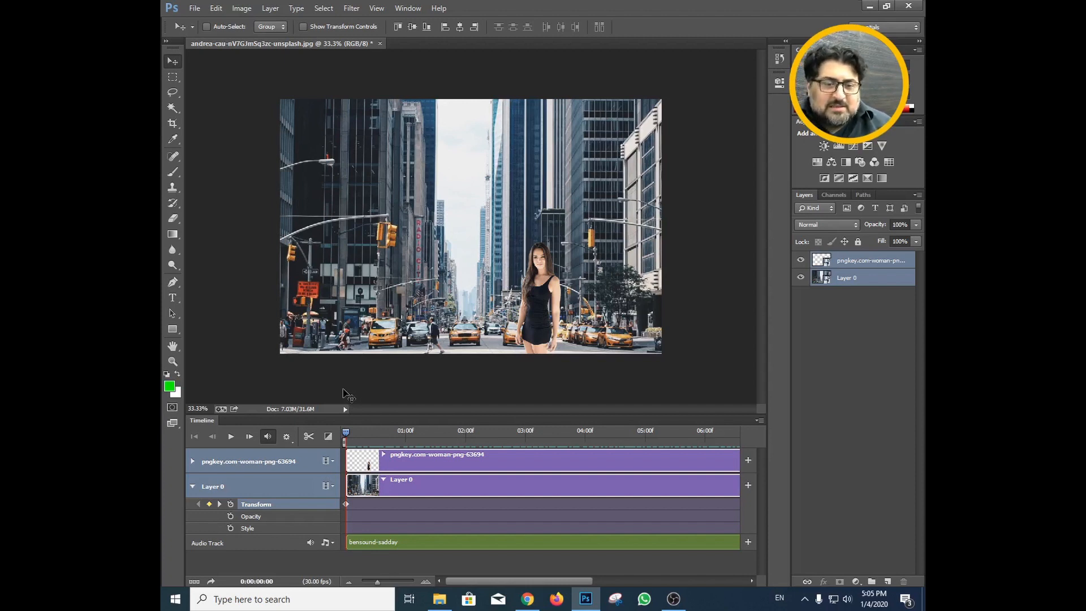
pyautogui.click(192, 487)
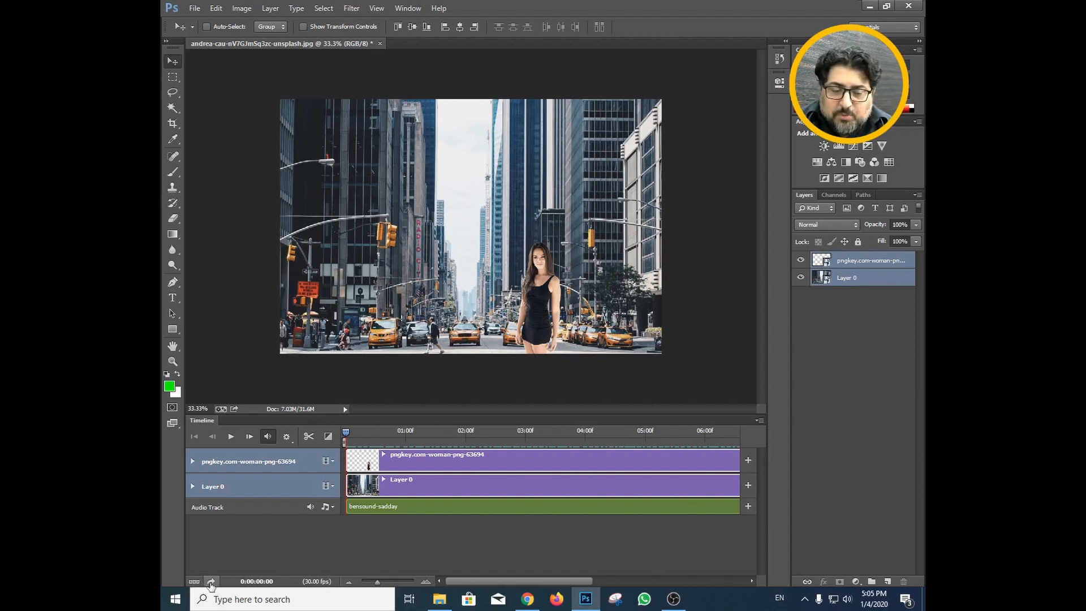
# - Open the video render settings and name the output file slowMotionVideo.mp4
pyautogui.click(211, 582)
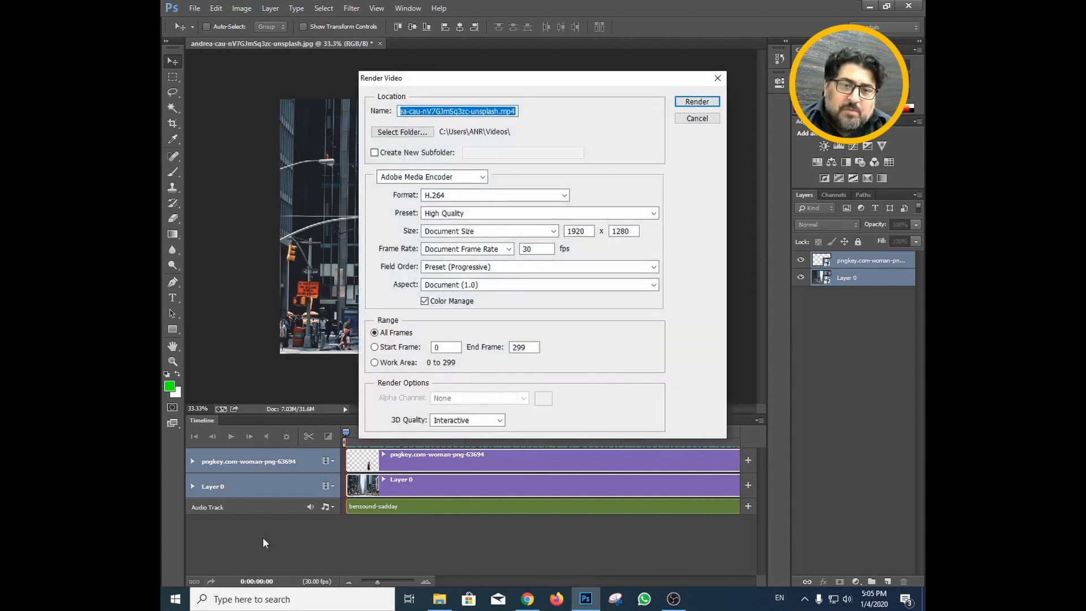
pyautogui.click(493, 112)
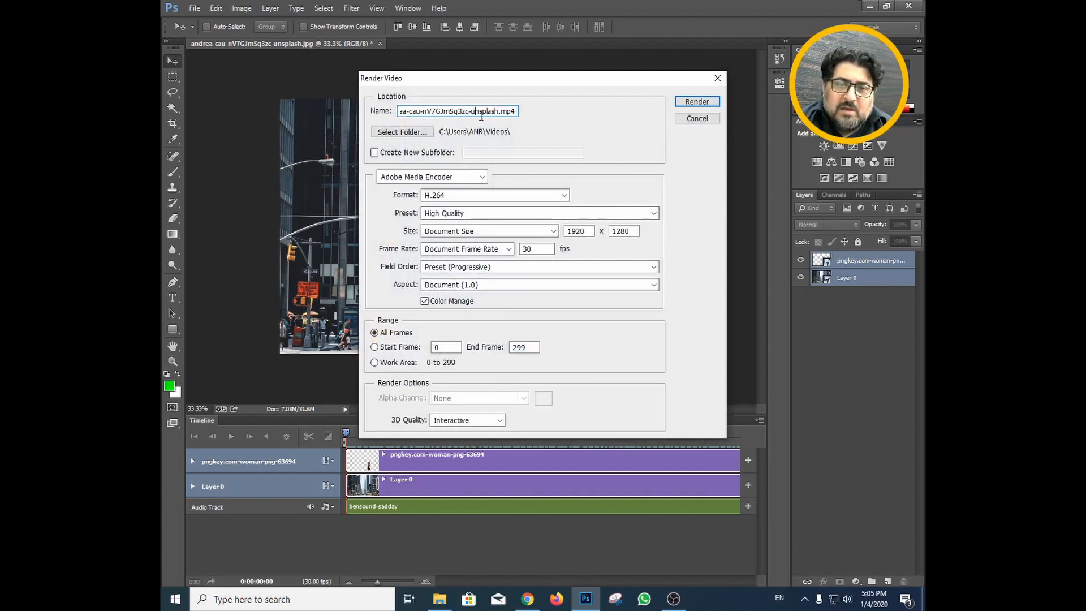
pyautogui.moveTo(498, 112); pyautogui.dragTo(399, 111)
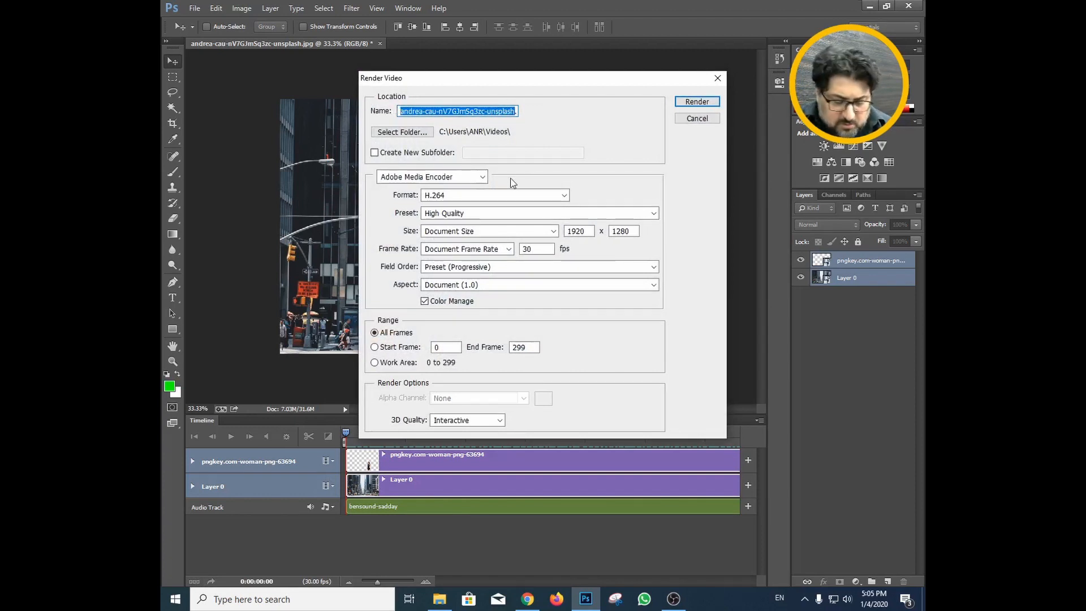
pyautogui.write('slowMot')
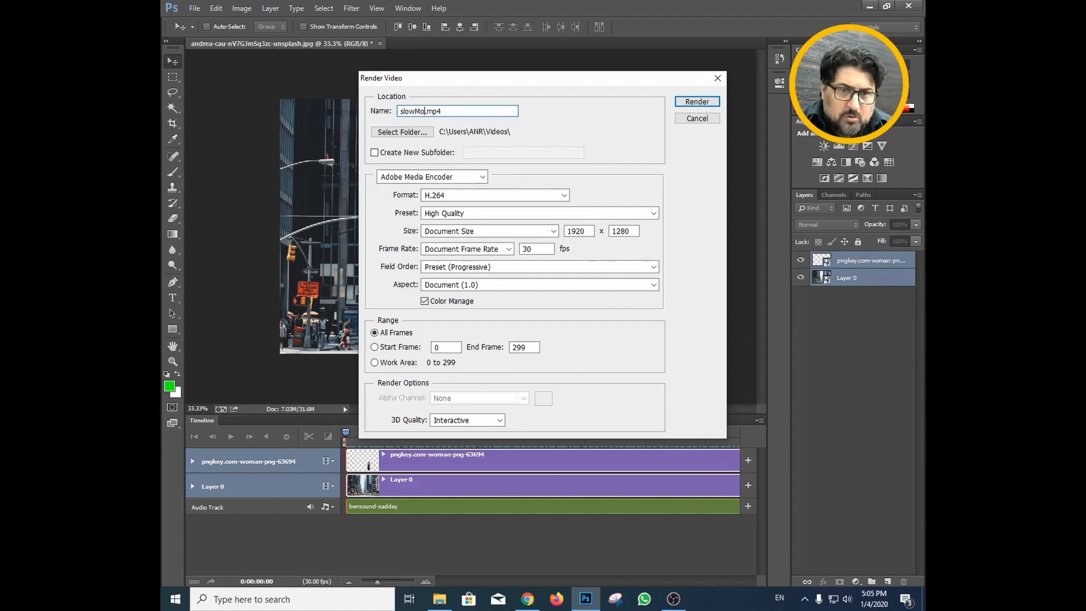
pyautogui.write('ionVideo')
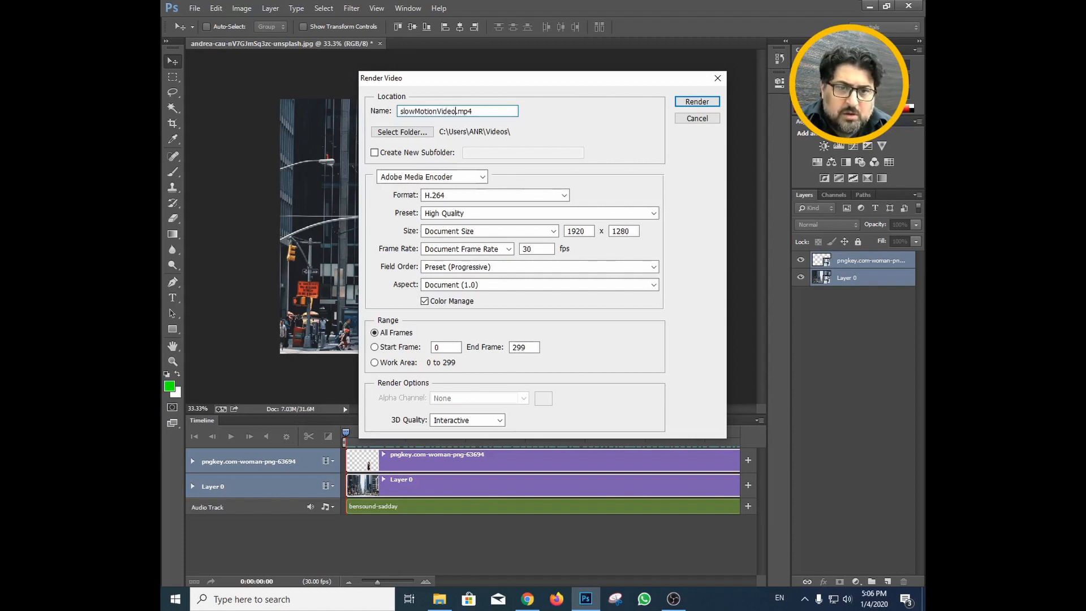
# - Change the output file name to SadVideoWoman.mp4
pyautogui.hotkey('shift', 'Home')
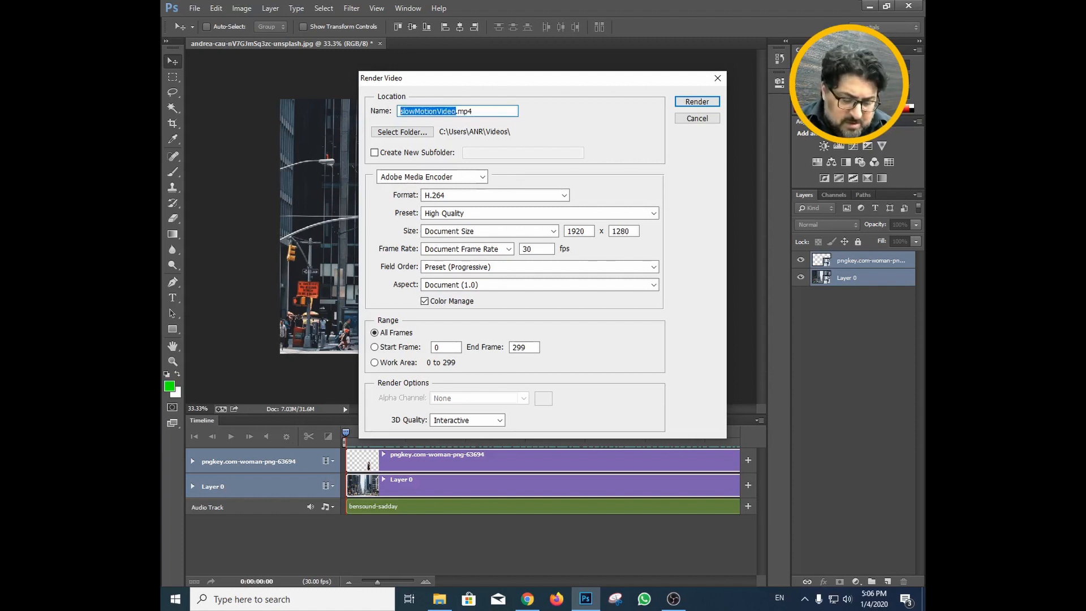
pyautogui.write('Sad')
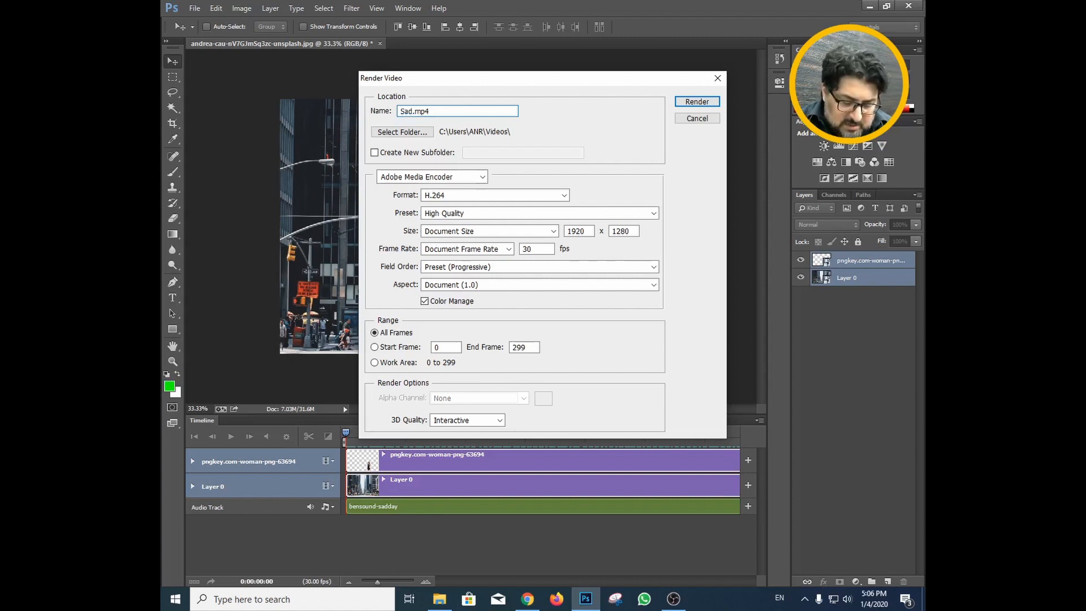
pyautogui.write('Vide')
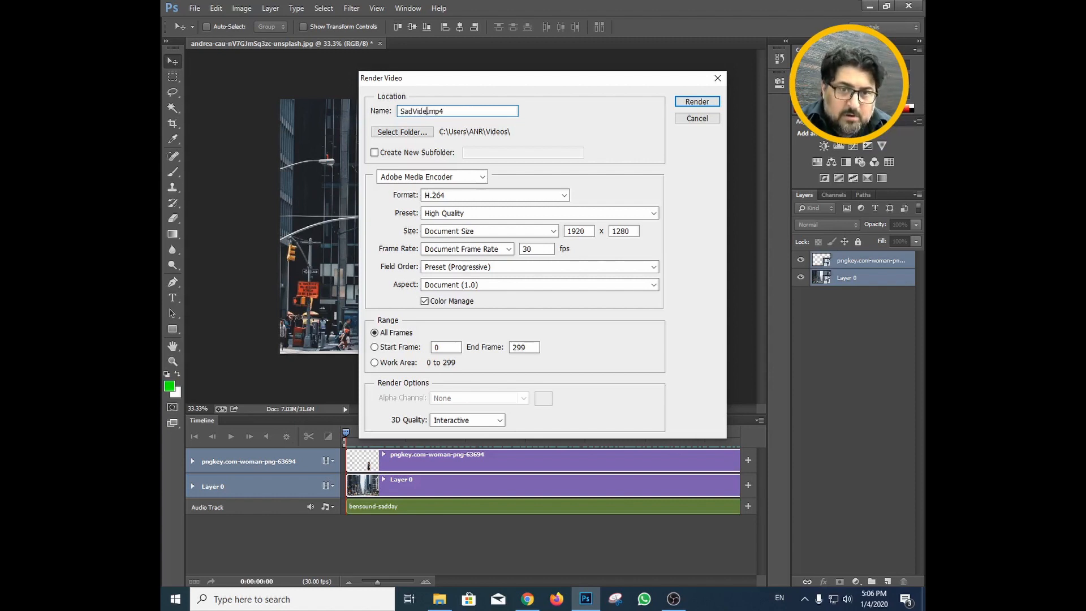
pyautogui.write('oWoman')
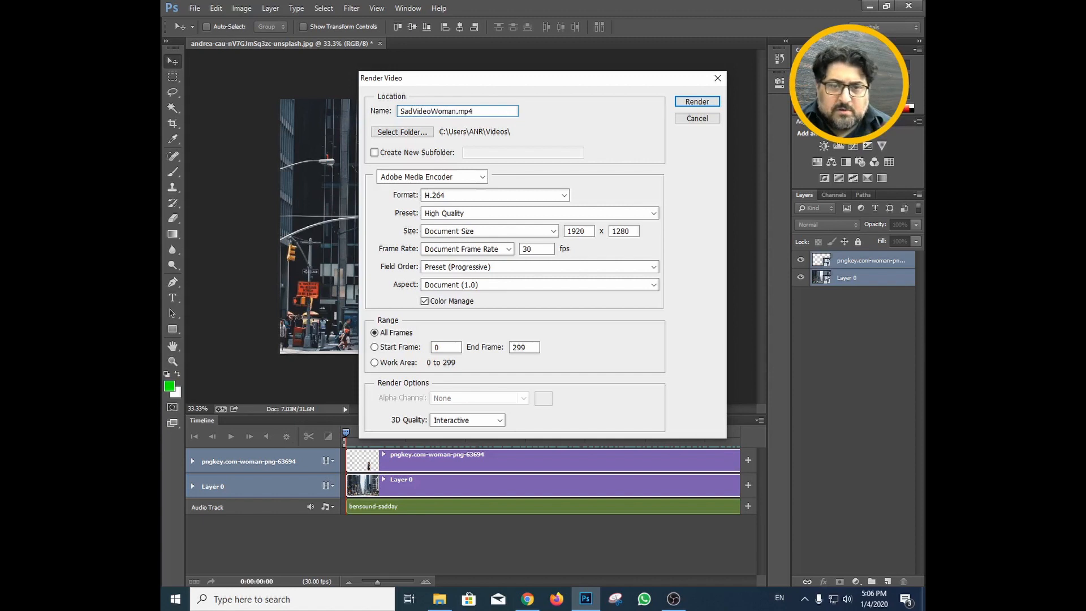
# - Set the render destination to the Downloads folder
pyautogui.click(422, 136)
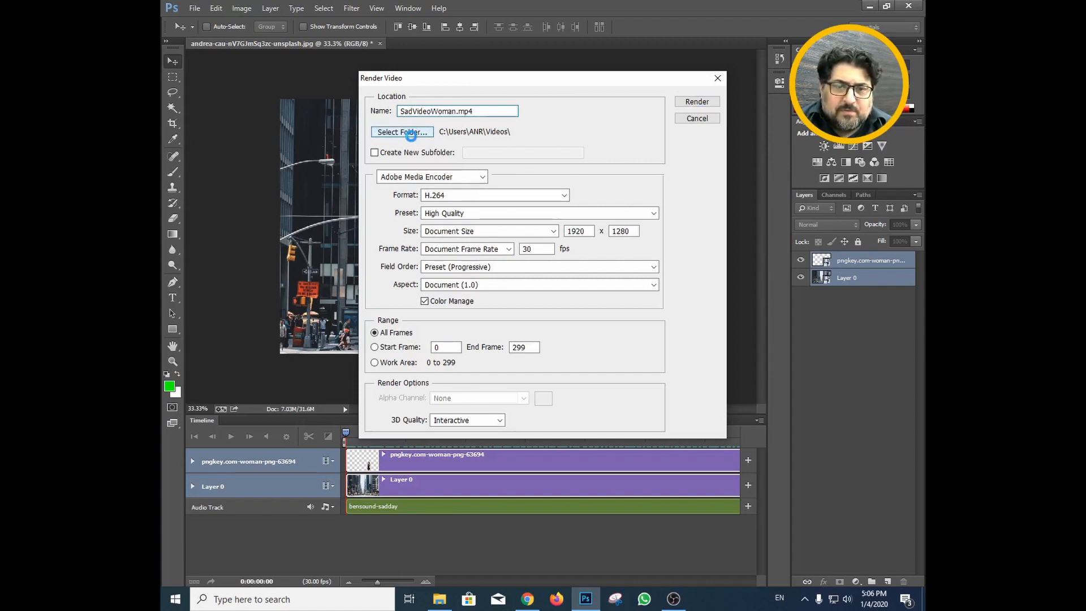
pyautogui.click(542, 252)
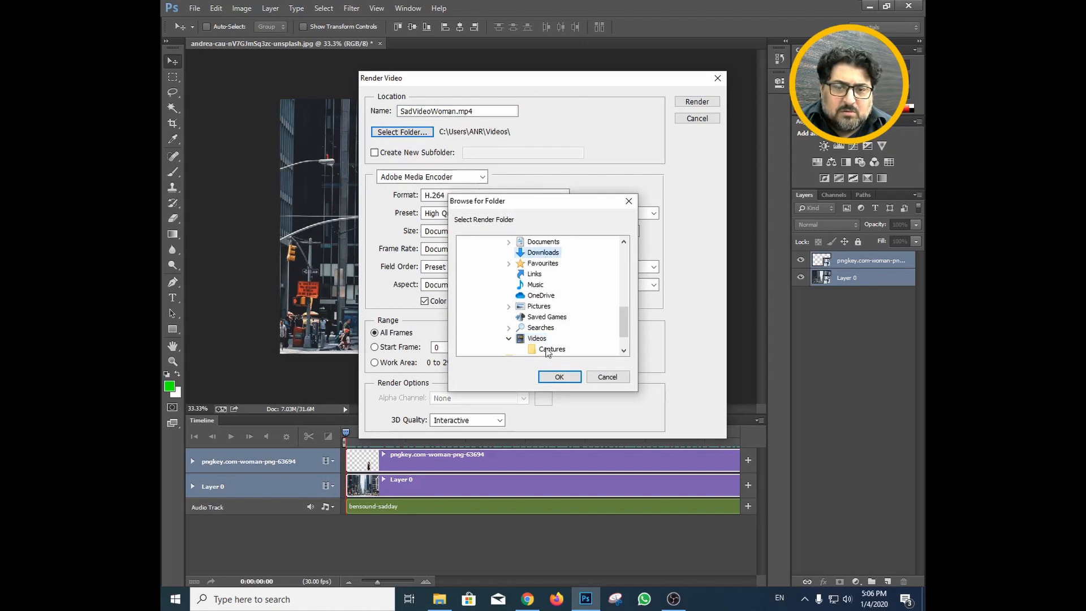
pyautogui.click(552, 378)
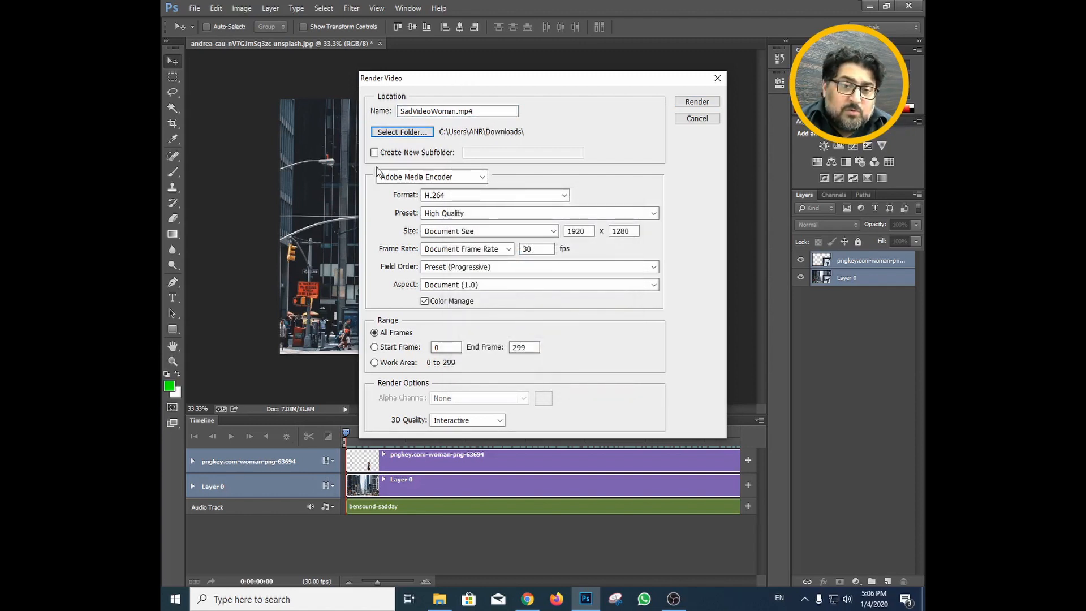
# - Review the available encoders and video formats, keeping Adobe Media Encoder and H.264
pyautogui.click(484, 178)
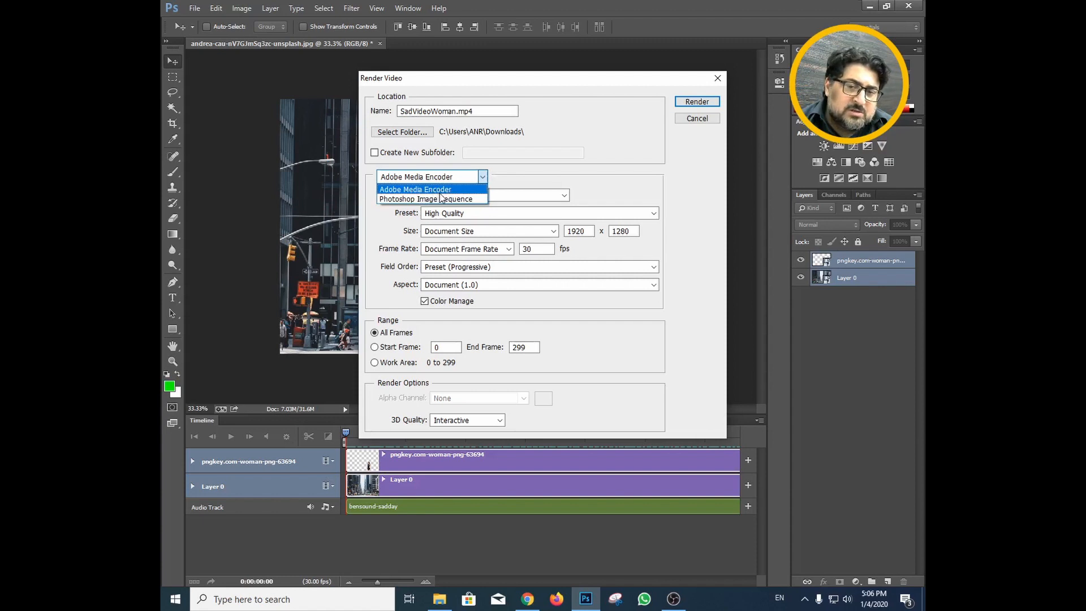
pyautogui.click(530, 177)
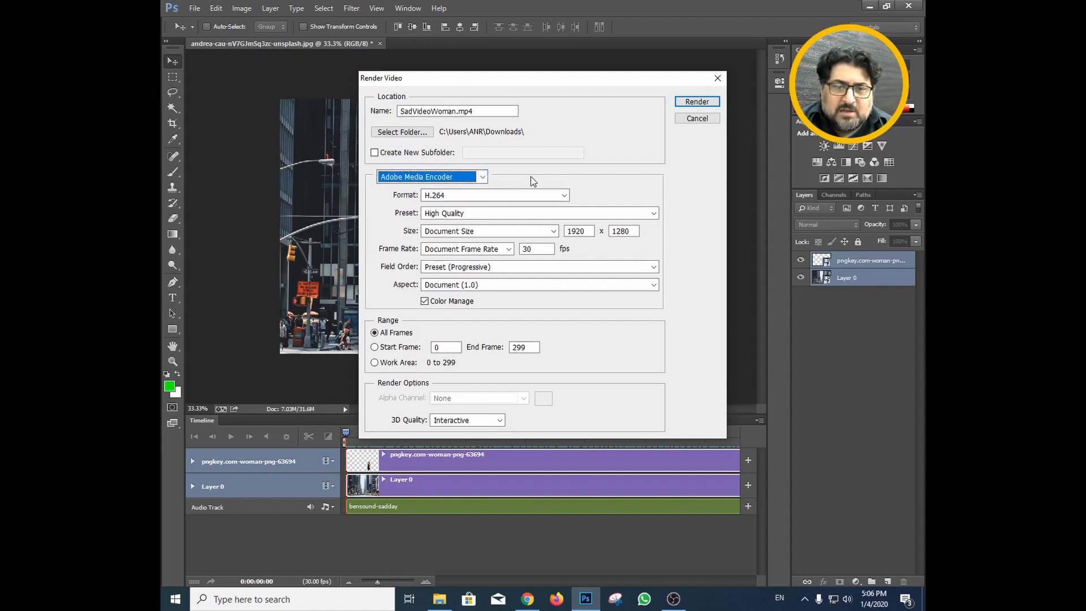
pyautogui.click(464, 196)
pyautogui.click(464, 196)
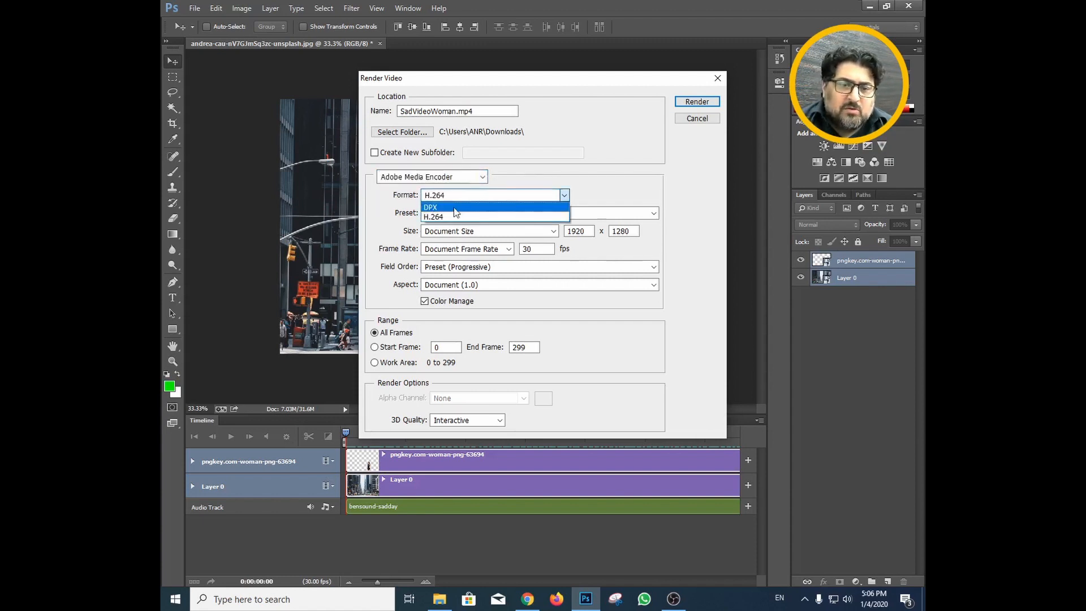
pyautogui.click(483, 193)
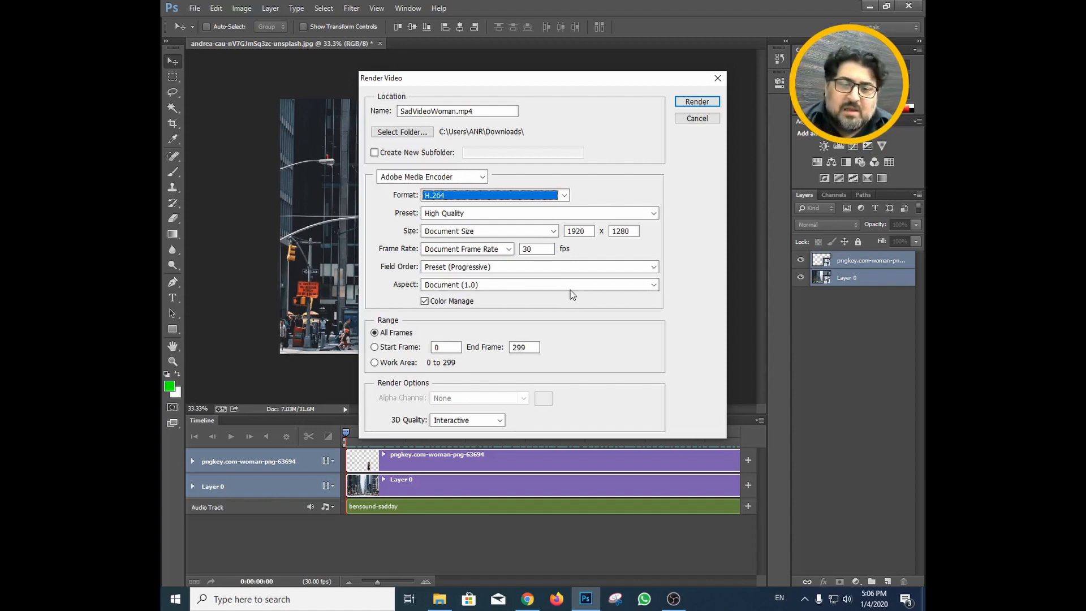
# - Render the video and switch to File Explorer to view the output in the Downloads folder
pyautogui.click(687, 102)
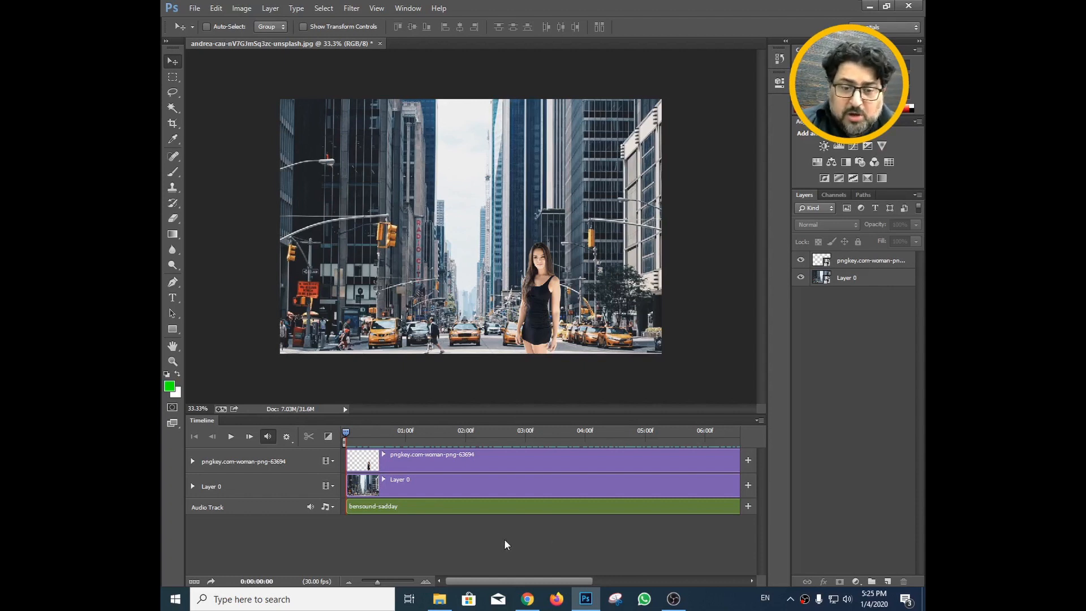
pyautogui.click(440, 599)
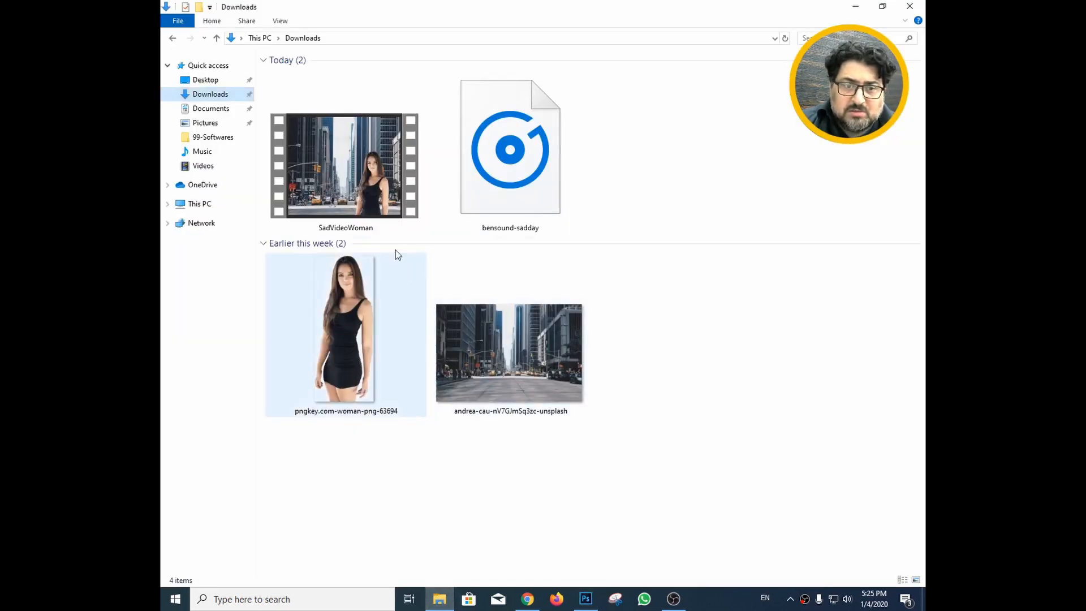
# - Play the rendered SadVideoWoman video full screen in VLC media player to check the animation
pyautogui.click(363, 136)
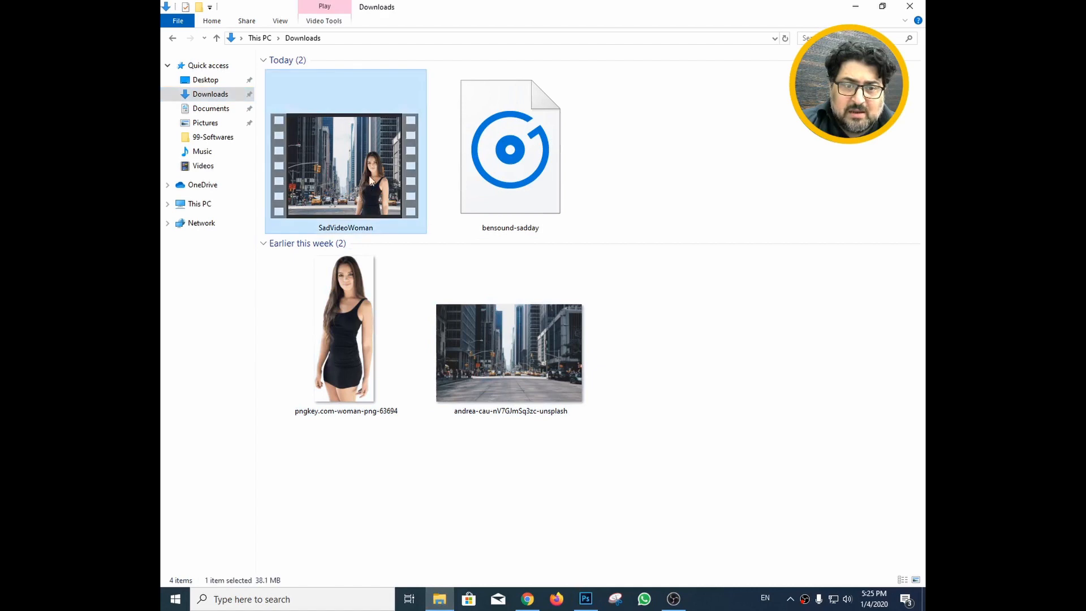
pyautogui.rightClick(360, 130)
pyautogui.moveTo(555, 207)
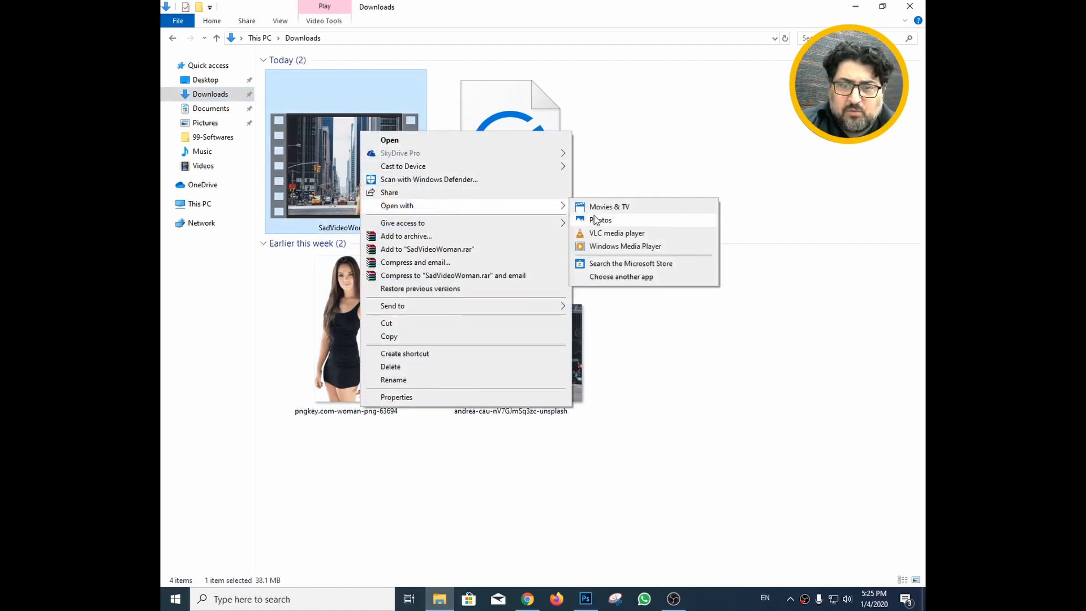
pyautogui.click(603, 233)
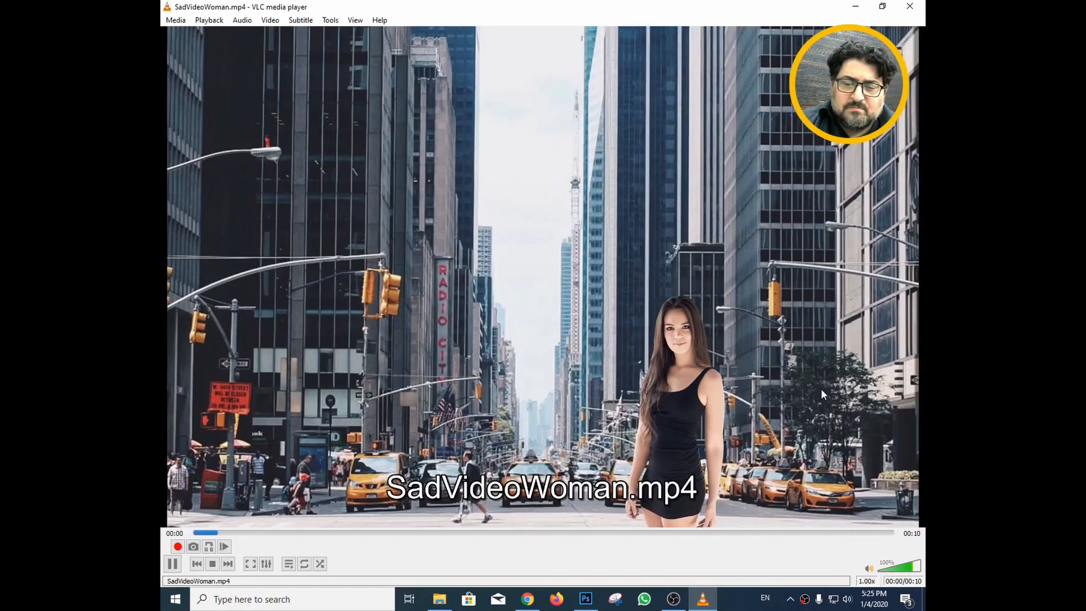
pyautogui.doubleClick(820, 389)
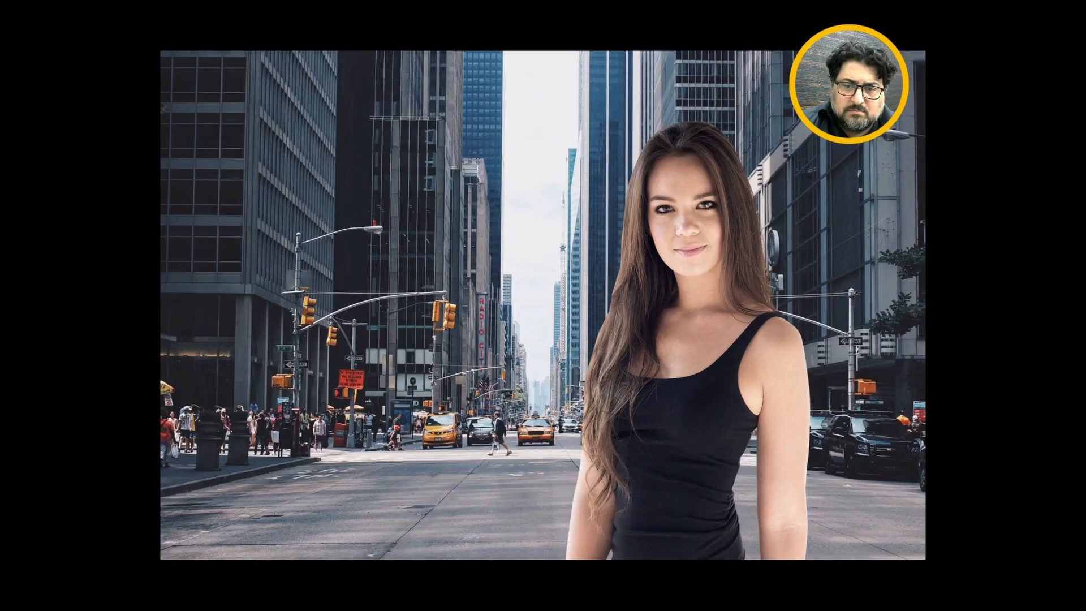
pyautogui.moveTo(819, 563)
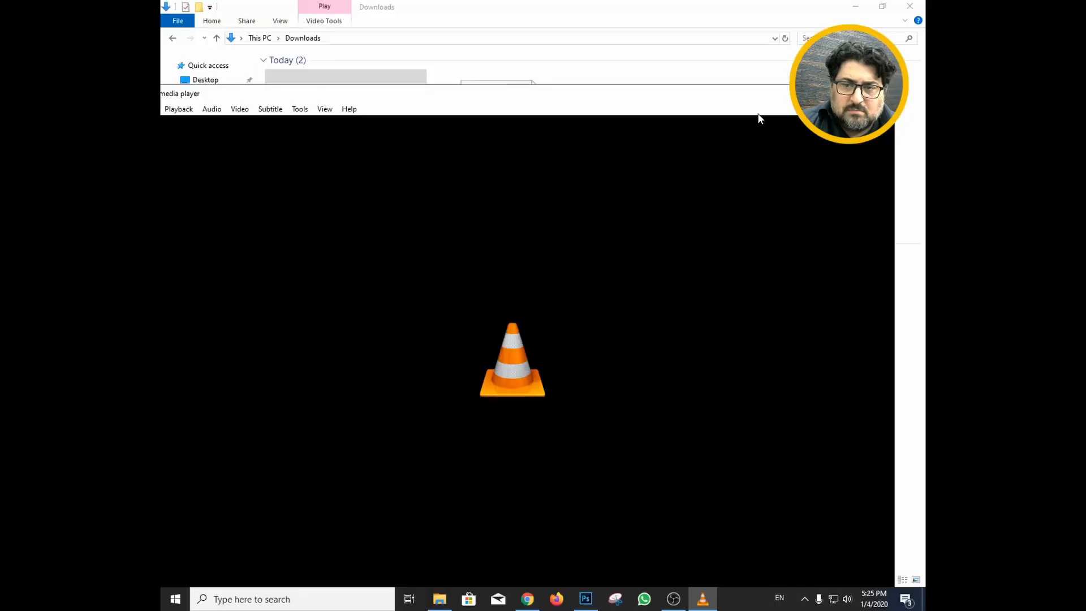
# - Close the video player, deselect the SadVideoWoman file and switch back to the Photoshop document
pyautogui.hotkey('ctrl', 'q')
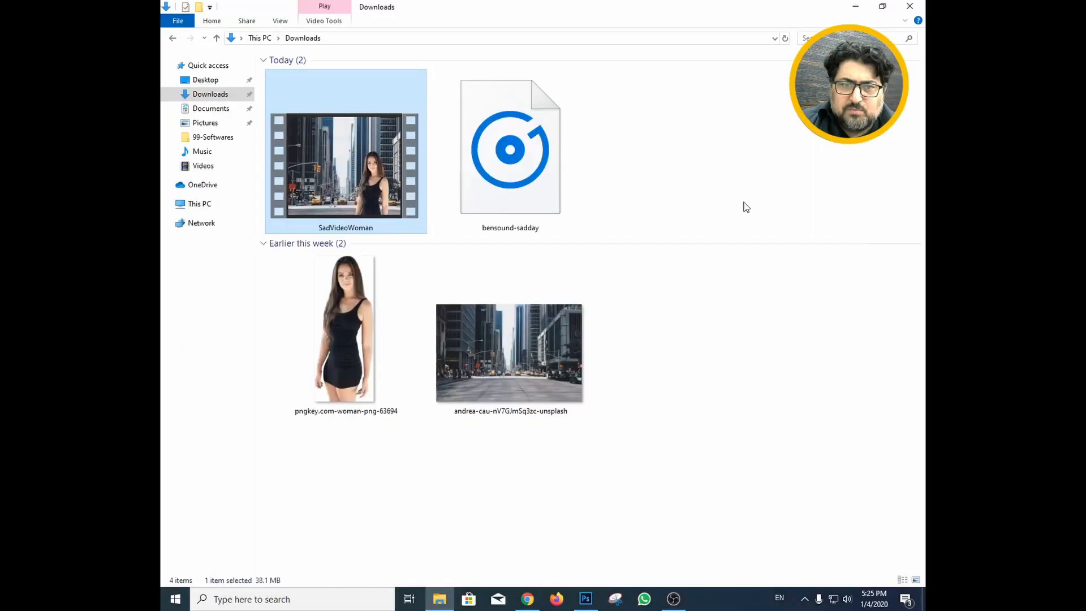
pyautogui.click(679, 215)
pyautogui.hotkey('alt', 'Tab')
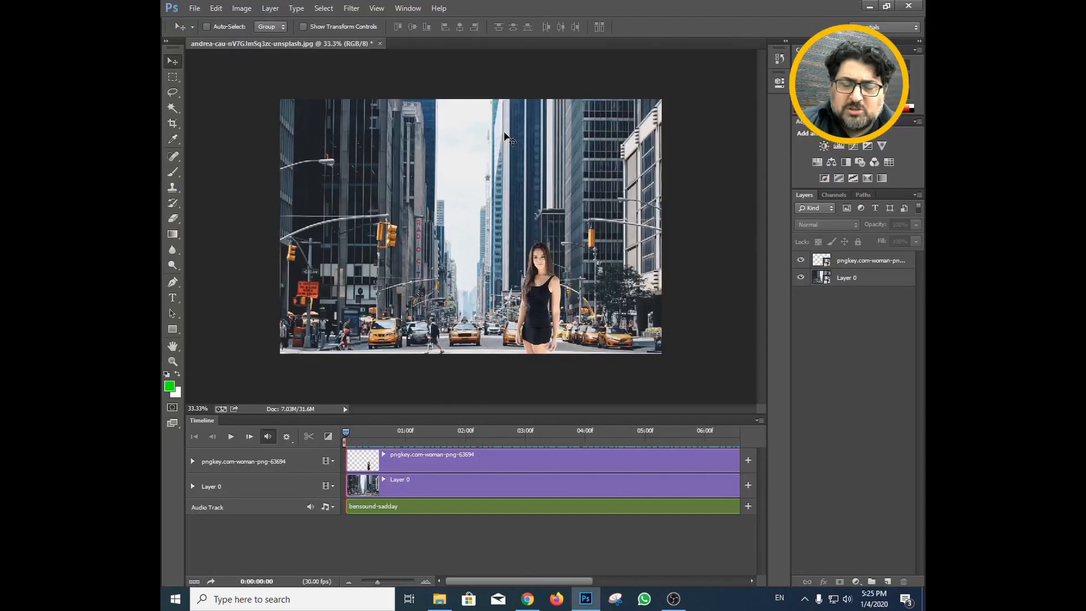